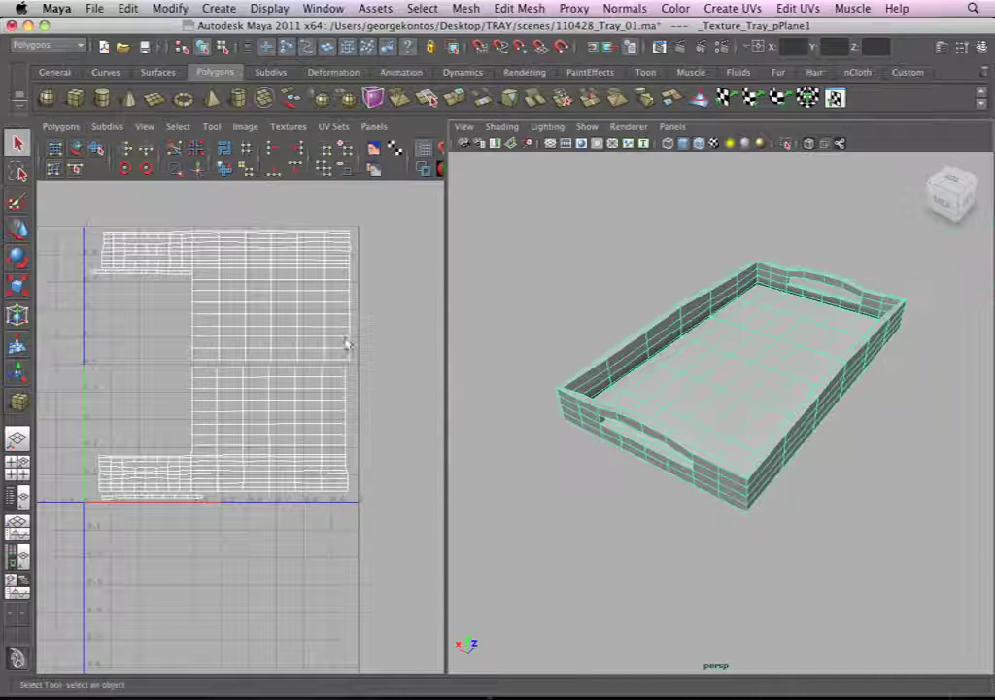
# - Set up a UV snapshot of the tray mesh at 2048 × 2048 in Targa format
pyautogui.scroll(2, 607, 334)
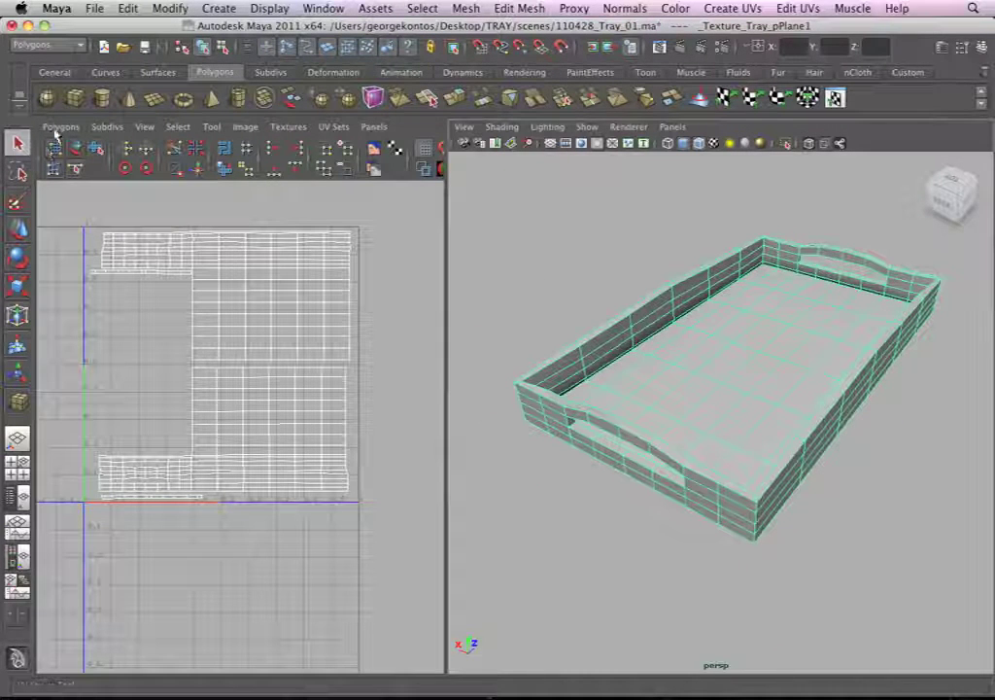
pyautogui.click(61, 127)
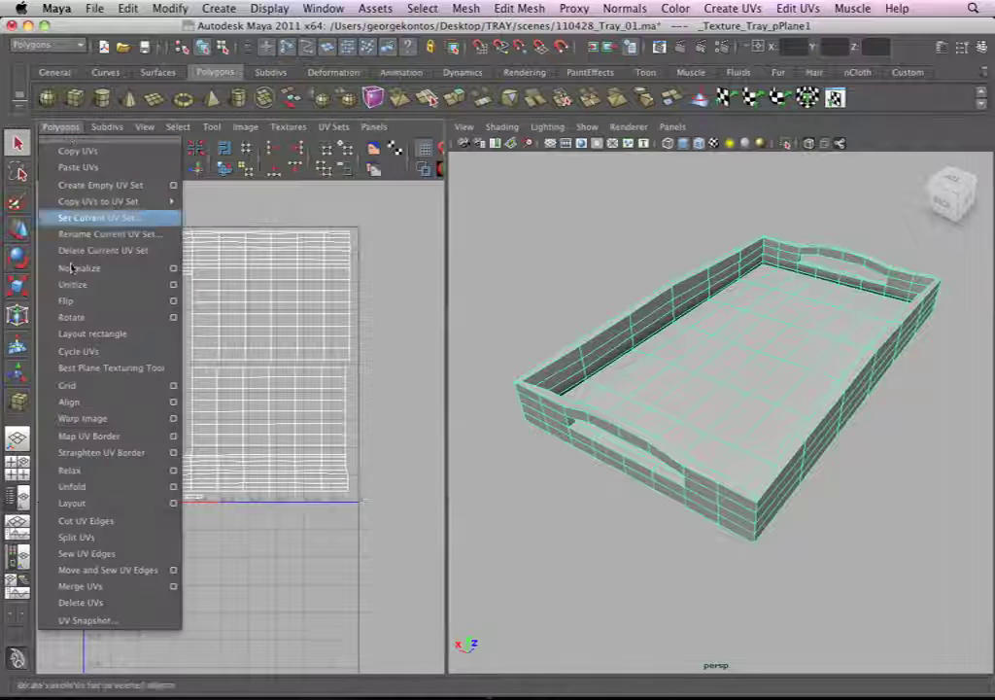
pyautogui.click(105, 620)
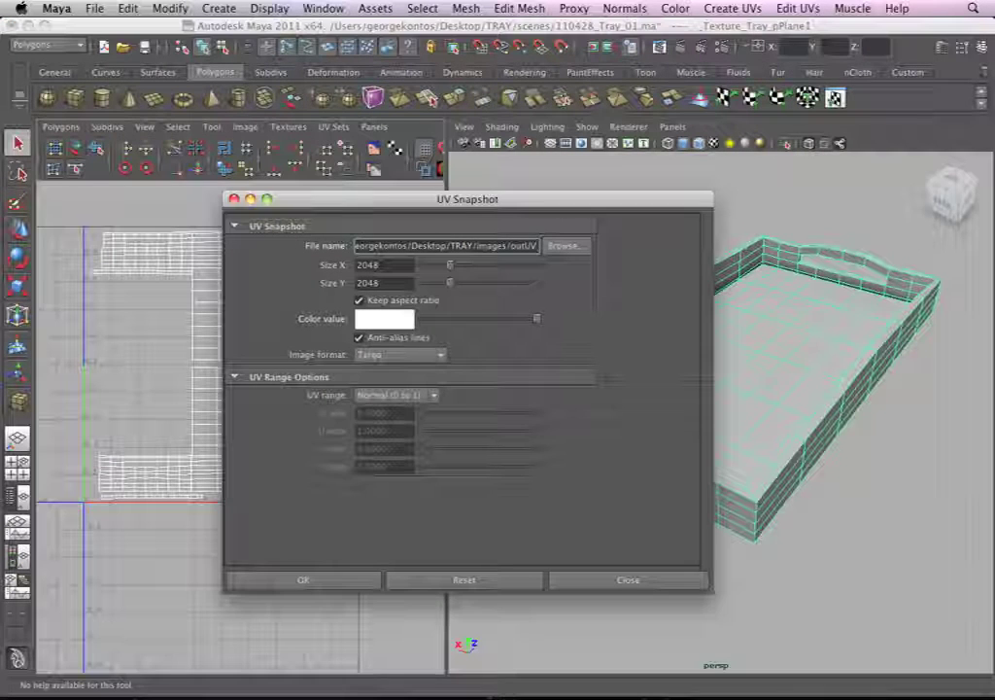
pyautogui.moveTo(408, 204); pyautogui.dragTo(363, 188)
pyautogui.click(354, 338)
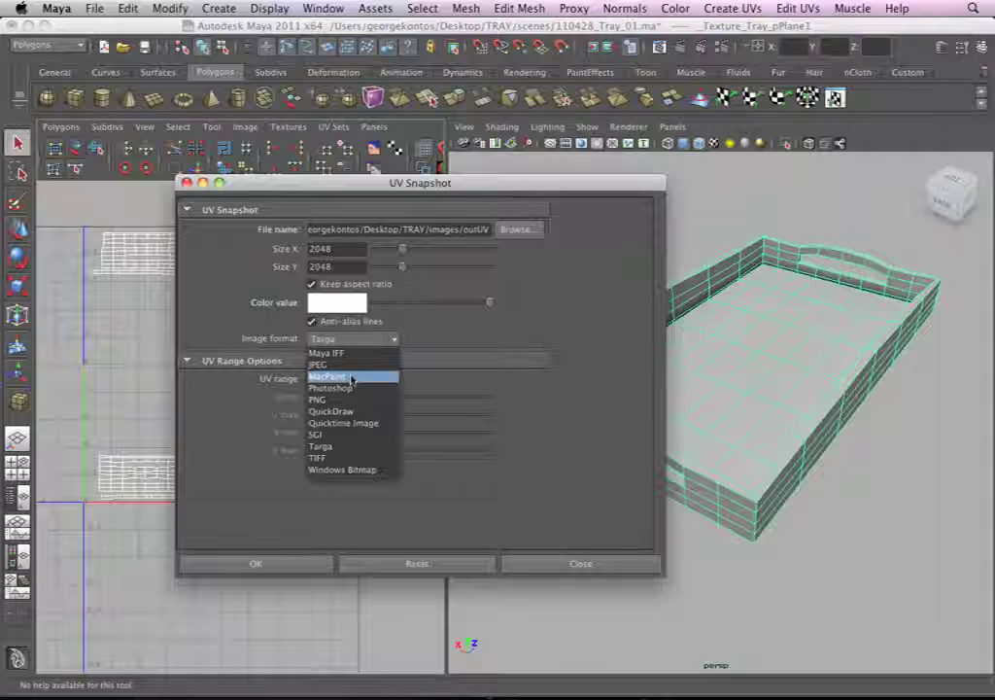
pyautogui.click(329, 447)
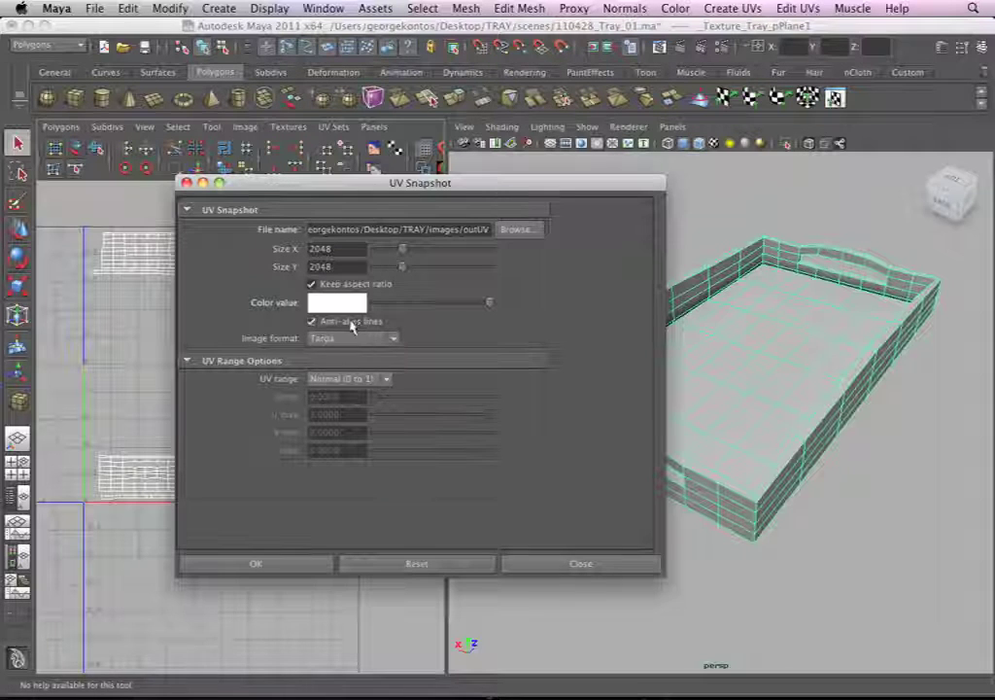
pyautogui.click(342, 250)
pyautogui.doubleClick(343, 253)
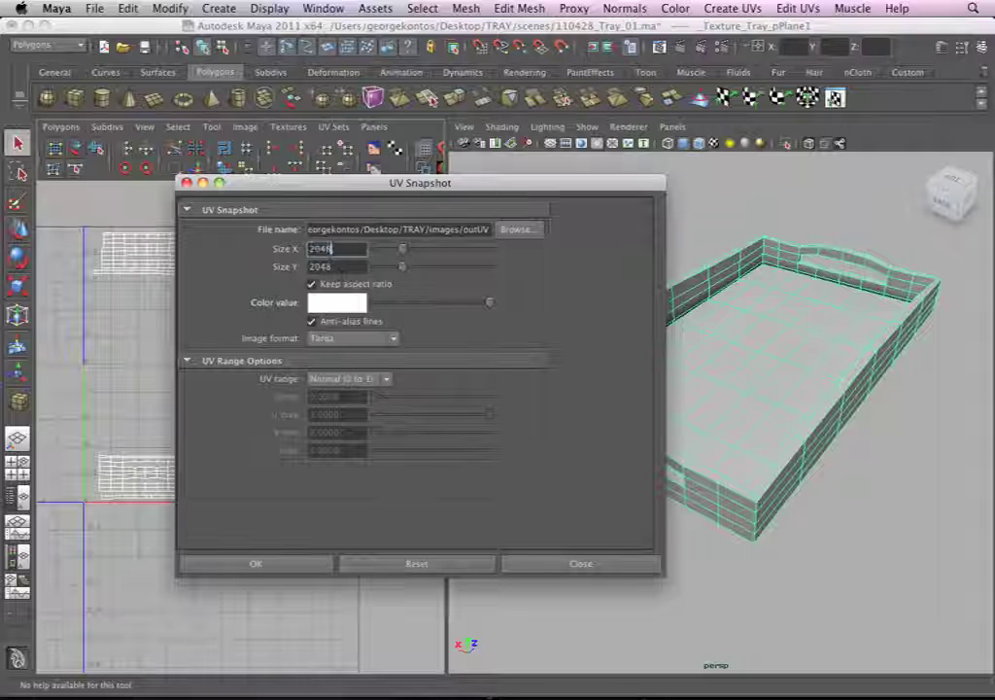
pyautogui.press('Tab')
# - Export the UV snapshot as Tray_uv_01 into the textures folder of the TRAY project on the Desktop
pyautogui.click(518, 229)
pyautogui.click(109, 173)
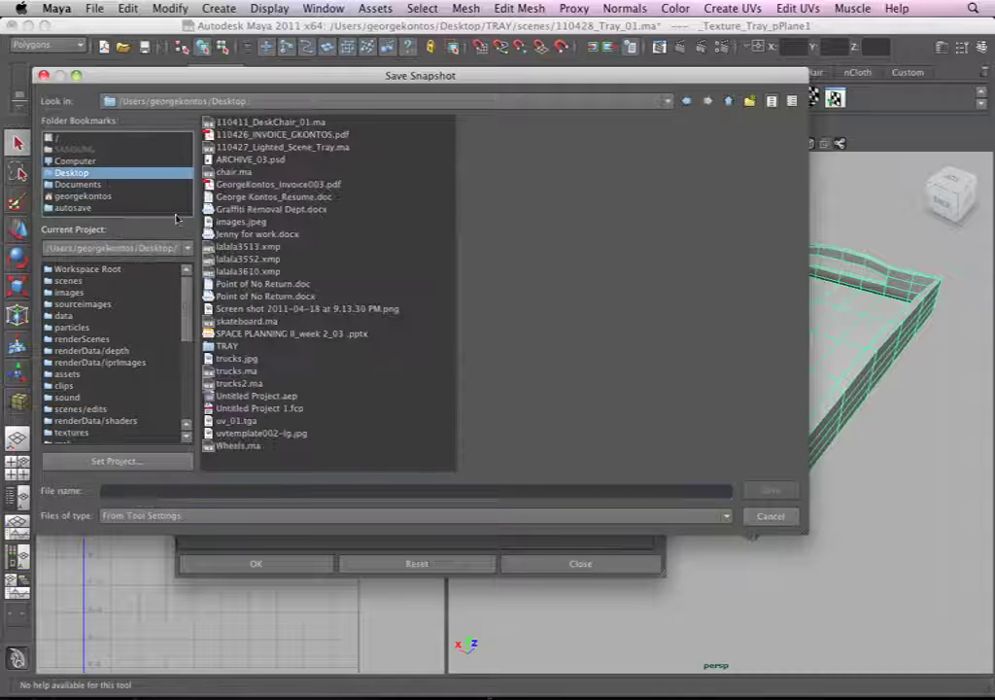
pyautogui.click(243, 347)
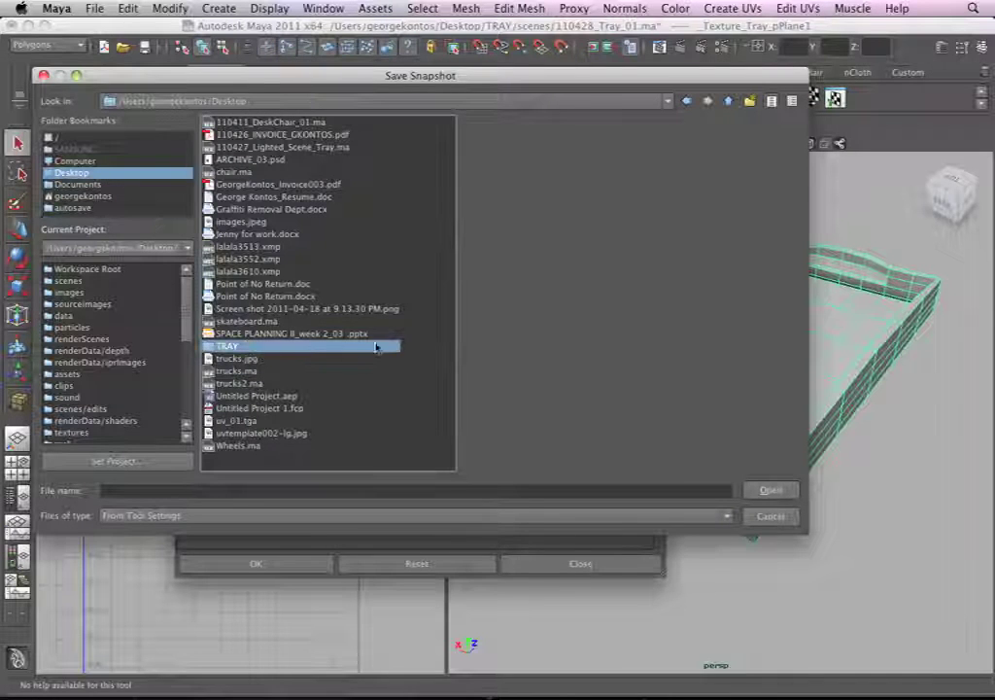
pyautogui.doubleClick(331, 348)
pyautogui.click(231, 384)
pyautogui.click(233, 432)
pyautogui.doubleClick(233, 433)
pyautogui.click(521, 489)
pyautogui.write('Tray_uv_01')
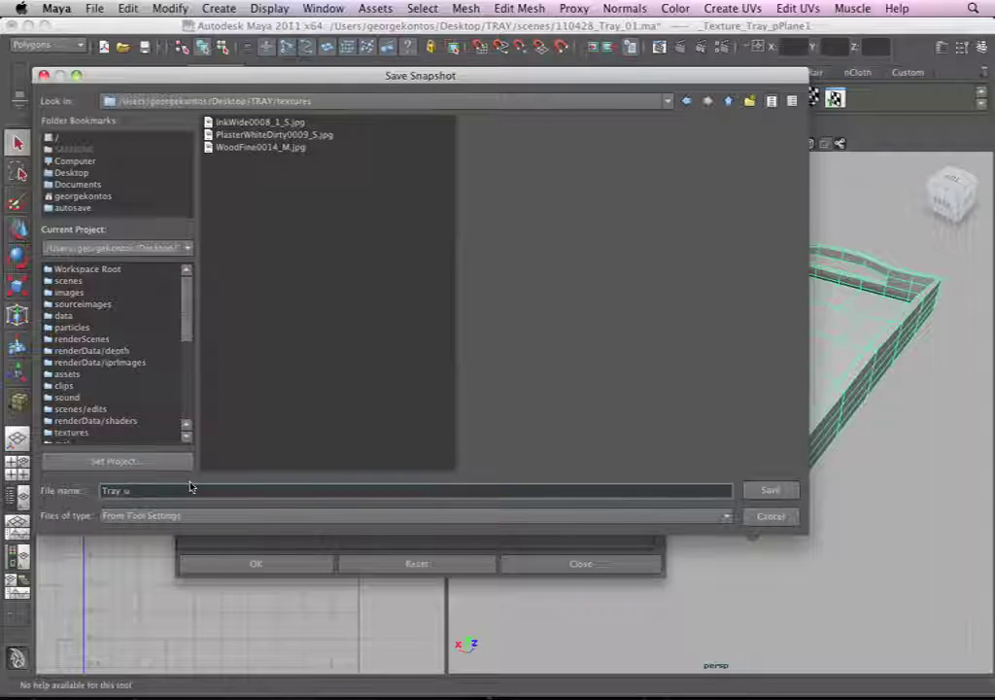
pyautogui.click(768, 490)
pyautogui.click(287, 567)
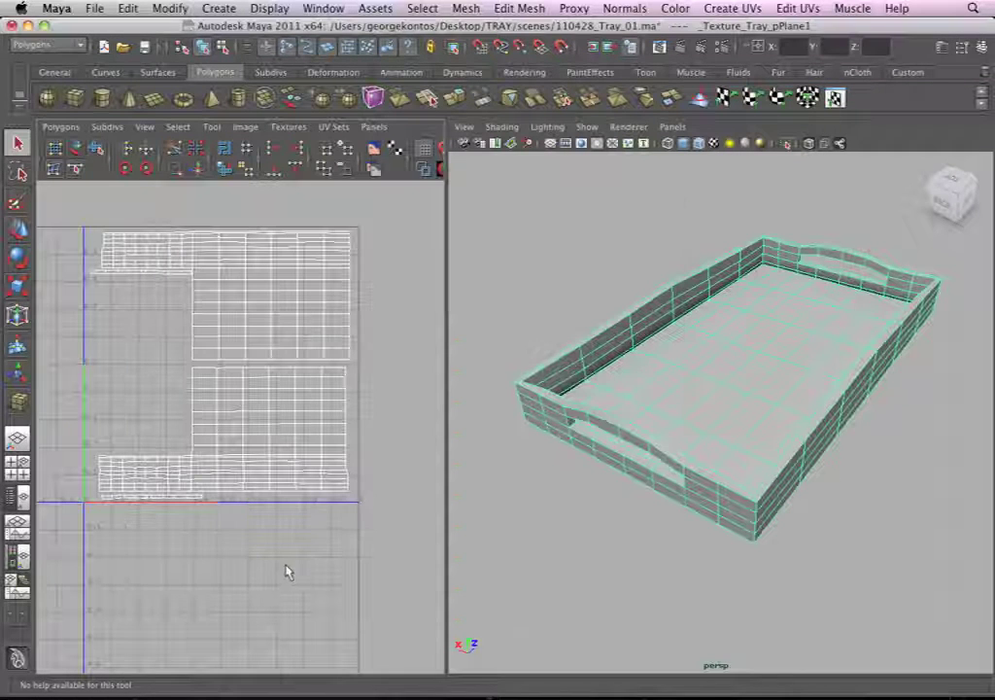
# - Switch to Photoshop and open Tray_uv_01.tga from the Desktop's TRAY/textures folder
pyautogui.moveTo(574, 671)
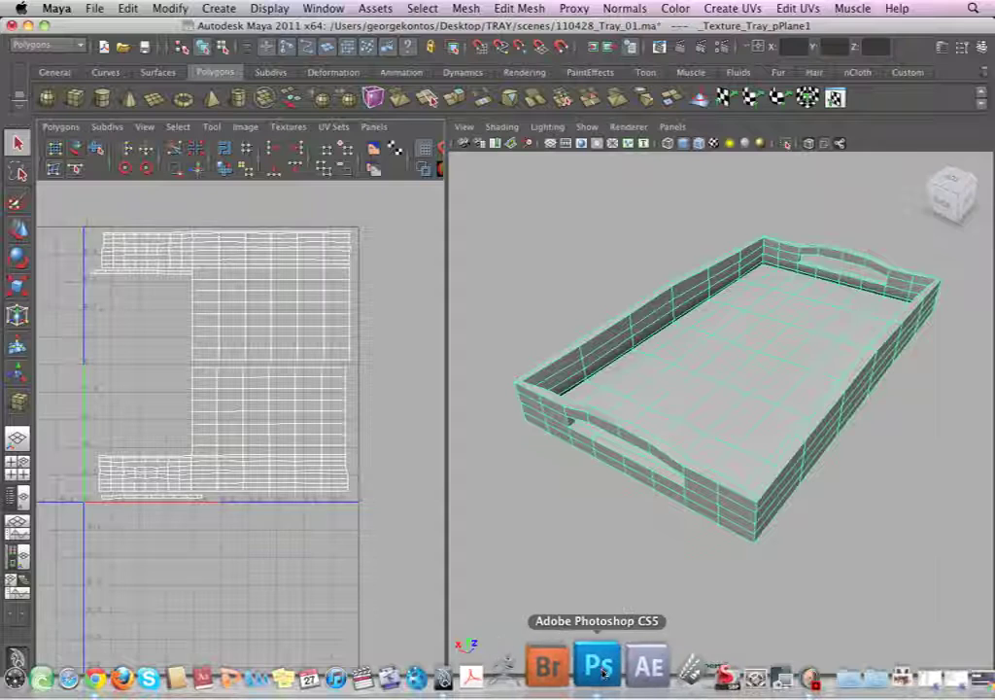
pyautogui.click(625, 669)
pyautogui.click(126, 7)
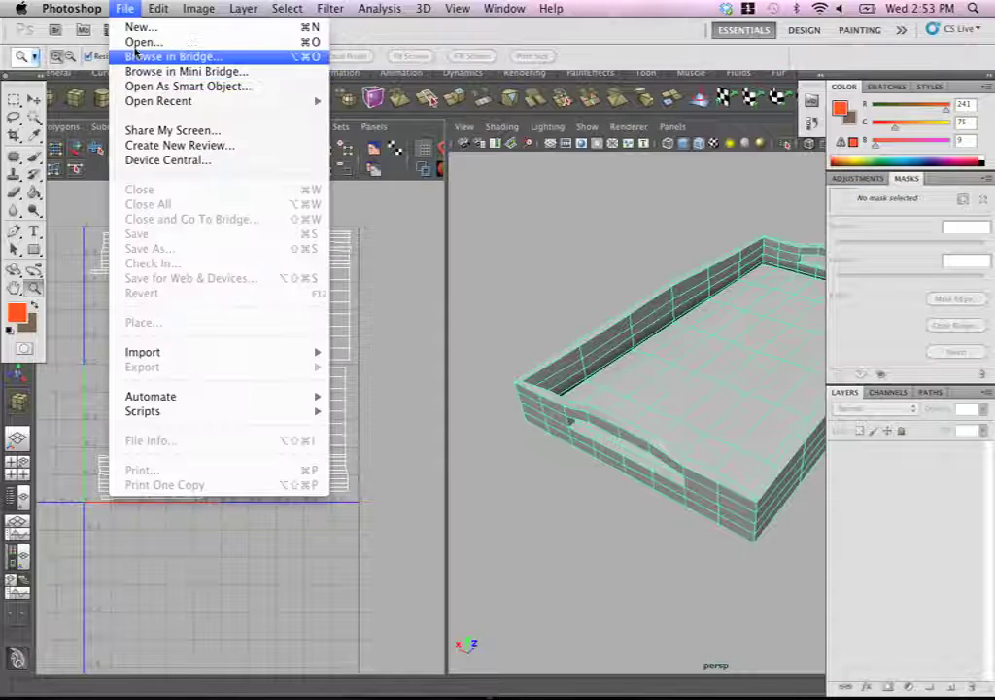
pyautogui.click(141, 57)
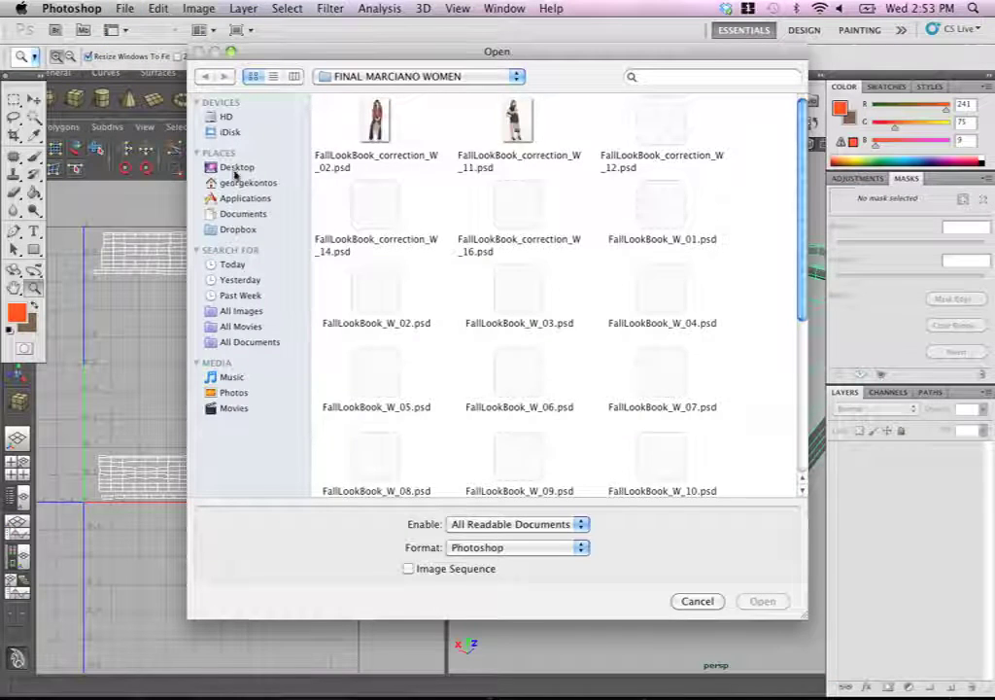
pyautogui.click(236, 167)
pyautogui.click(237, 311)
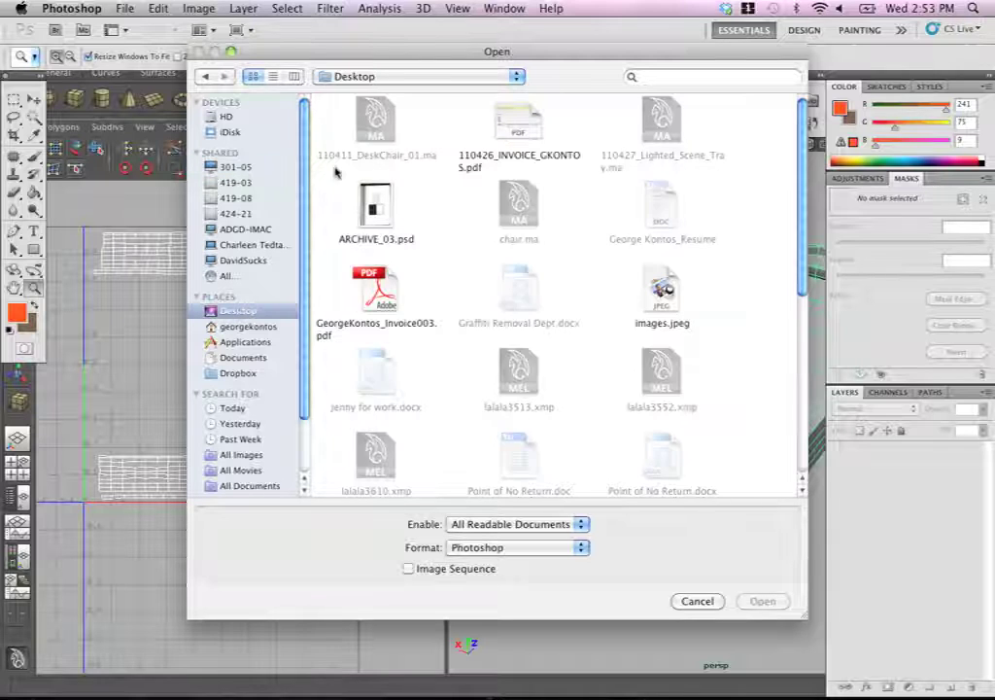
pyautogui.click(296, 78)
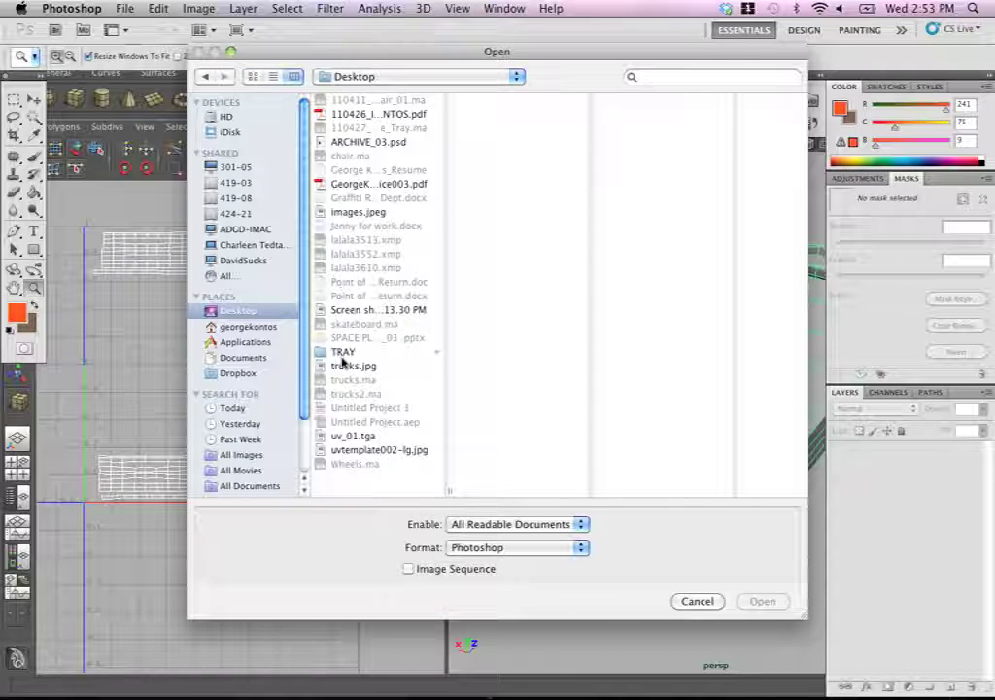
pyautogui.click(342, 352)
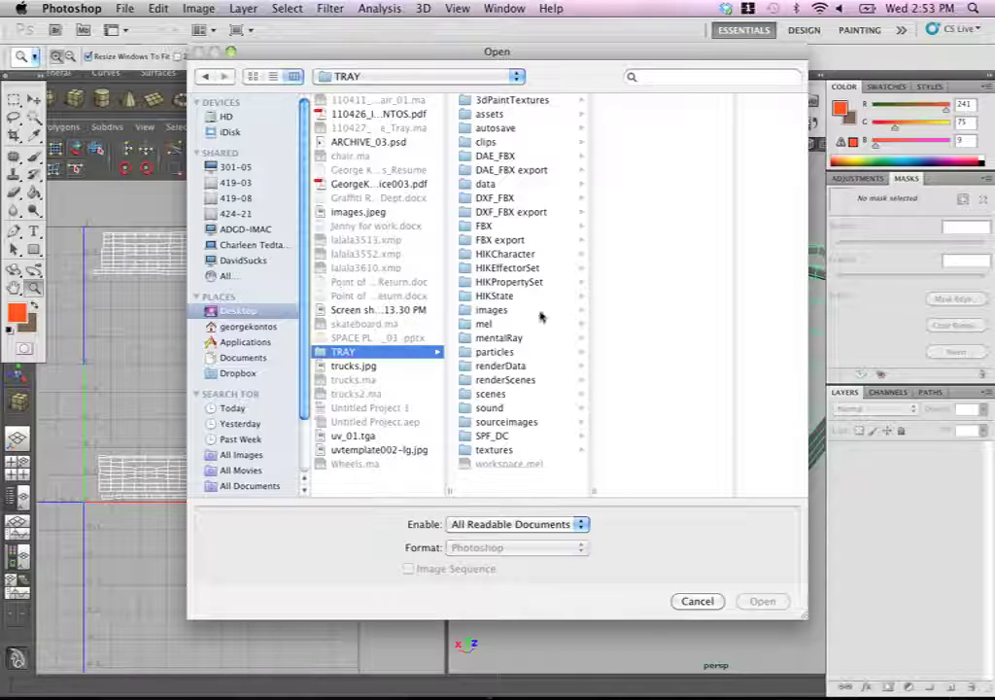
pyautogui.click(499, 452)
pyautogui.click(618, 131)
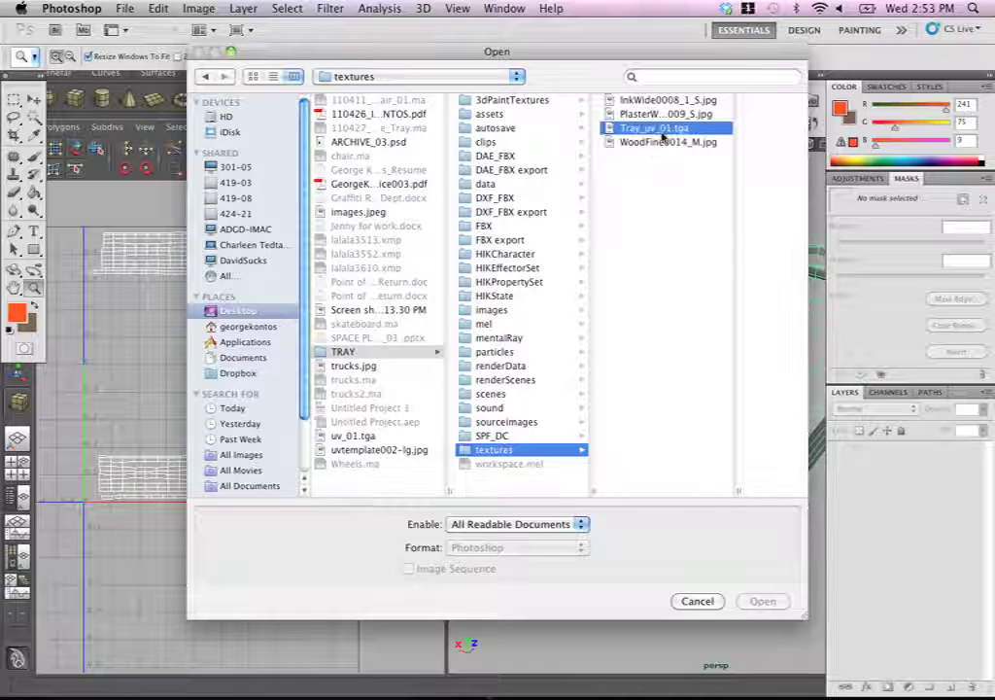
pyautogui.click(763, 601)
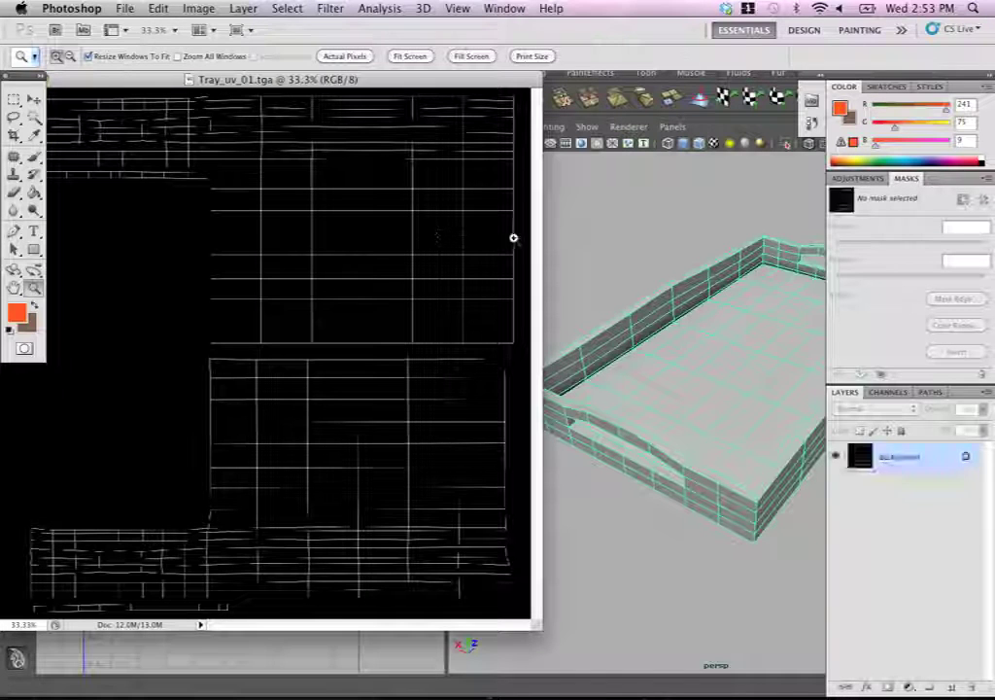
# - Examine the UV layout of the snapshot closely in full-screen view at 50% zoom
pyautogui.press('f')
pyautogui.click(590, 371)
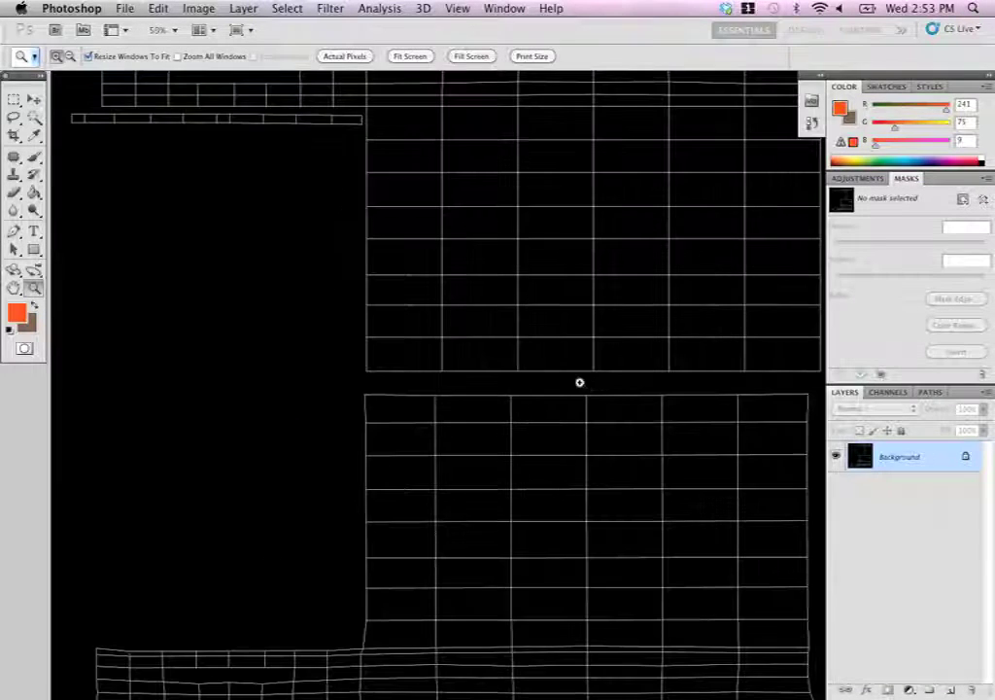
pyautogui.scroll(-5, 506, 309)
pyautogui.hscroll(2, 555, 349)
pyautogui.scroll(-10, 510, 518)
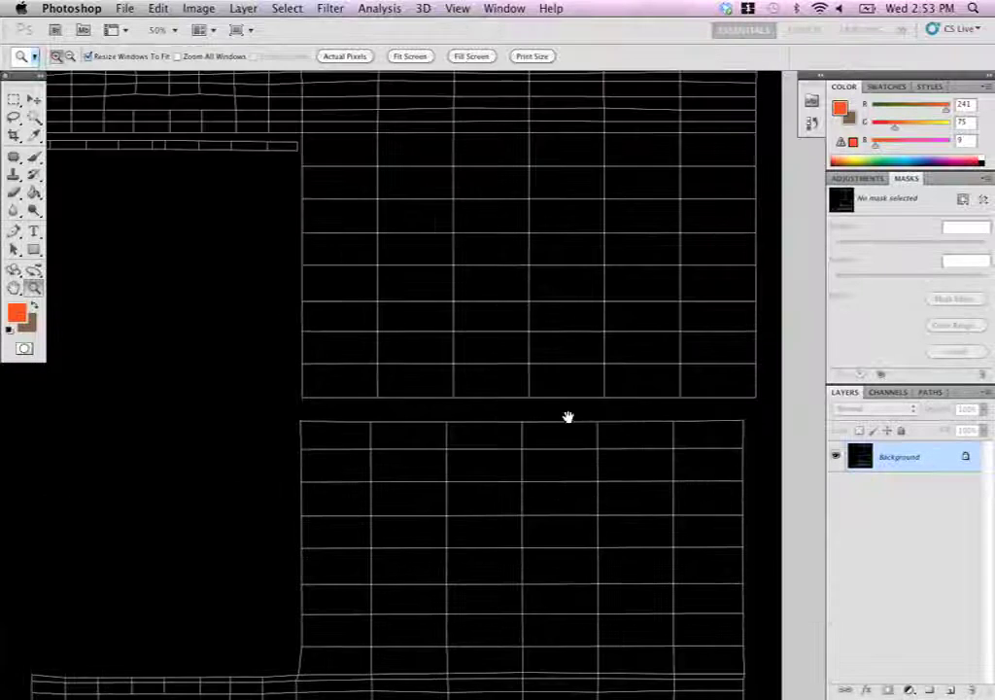
pyautogui.hscroll(-2, 534, 322)
pyautogui.scroll(-1, 535, 372)
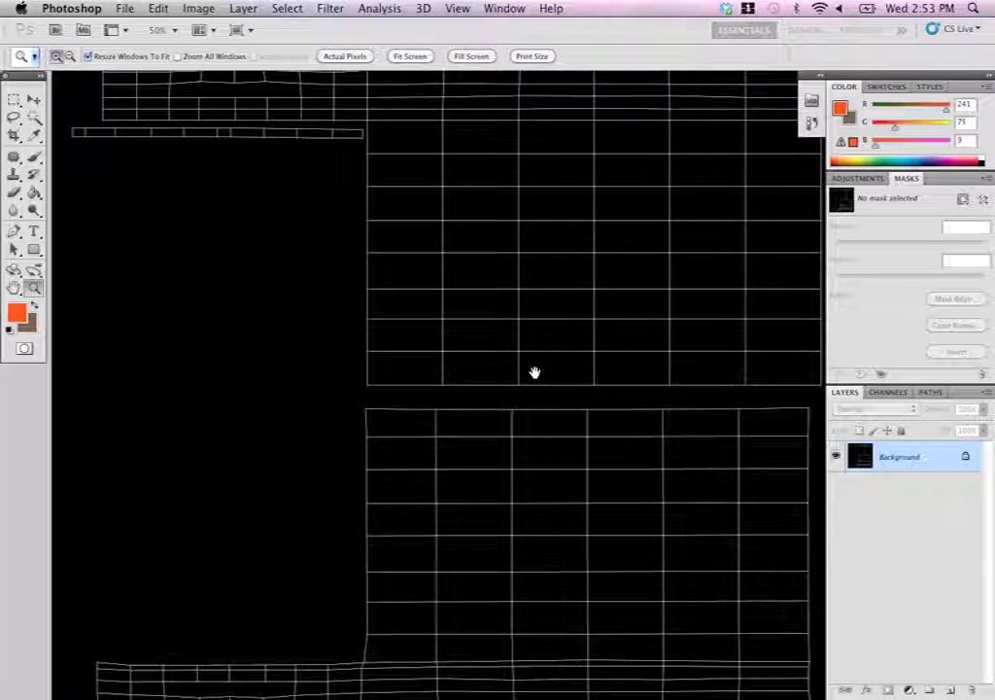
pyautogui.scroll(-7, 451, 355)
pyautogui.hscroll(2, 428, 320)
pyautogui.scroll(5, 449, 424)
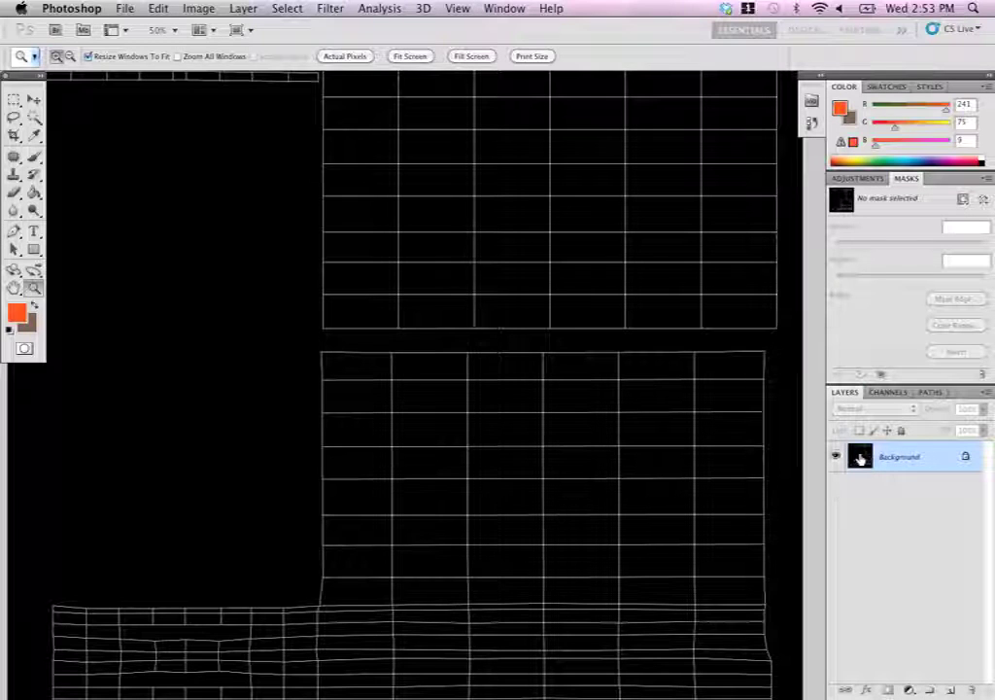
# - Convert the Background to a regular layer and use the alpha channel to isolate the UV lines on a new layer
pyautogui.doubleClick(861, 456)
pyautogui.click(698, 309)
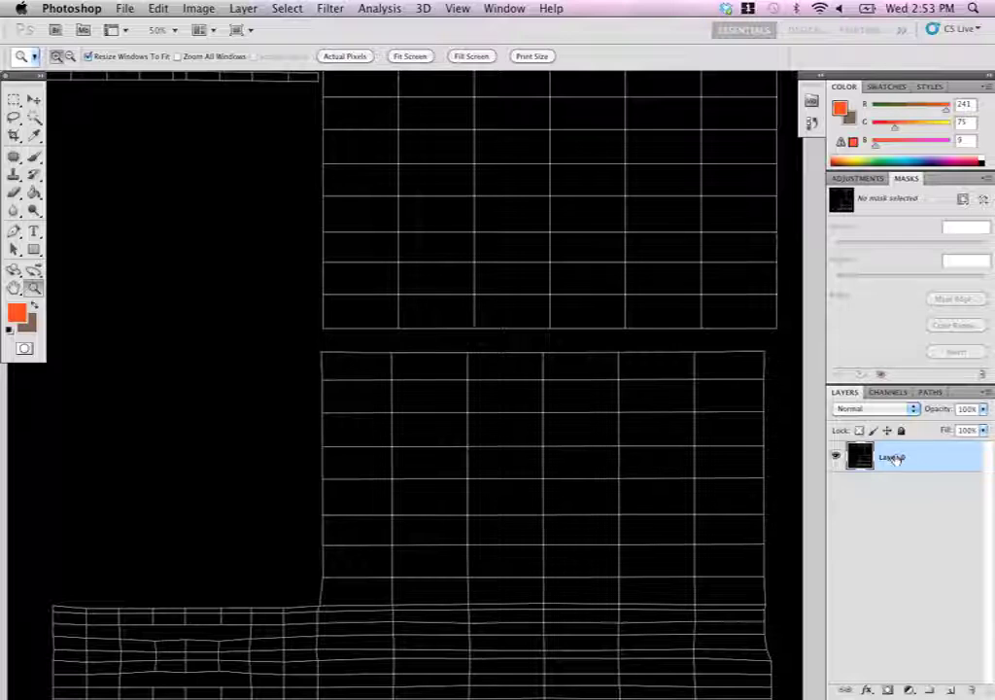
pyautogui.click(890, 394)
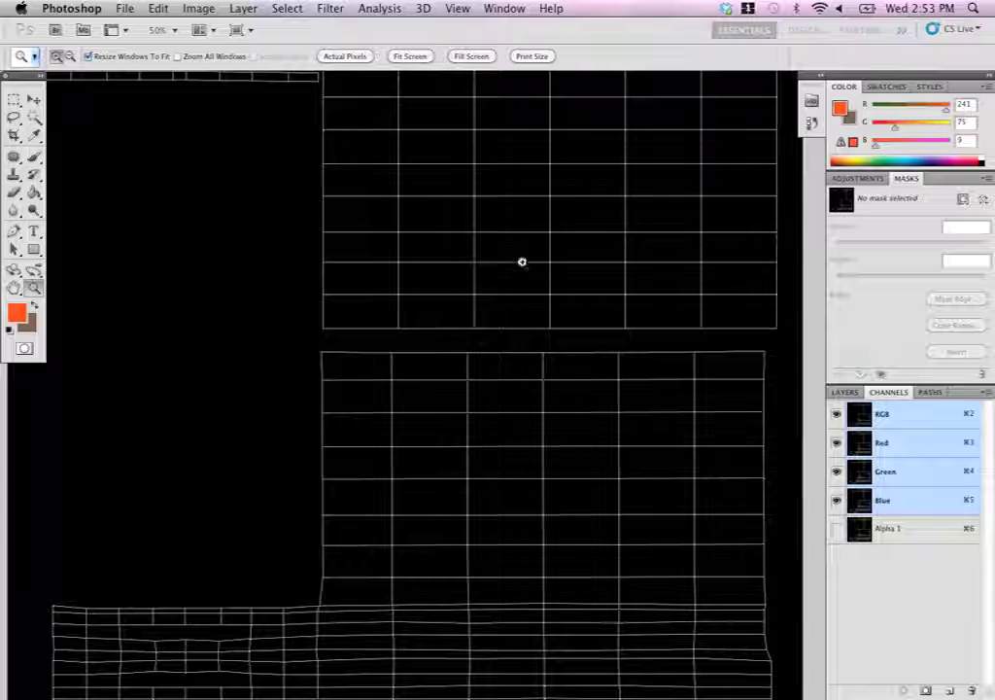
pyautogui.click(844, 393)
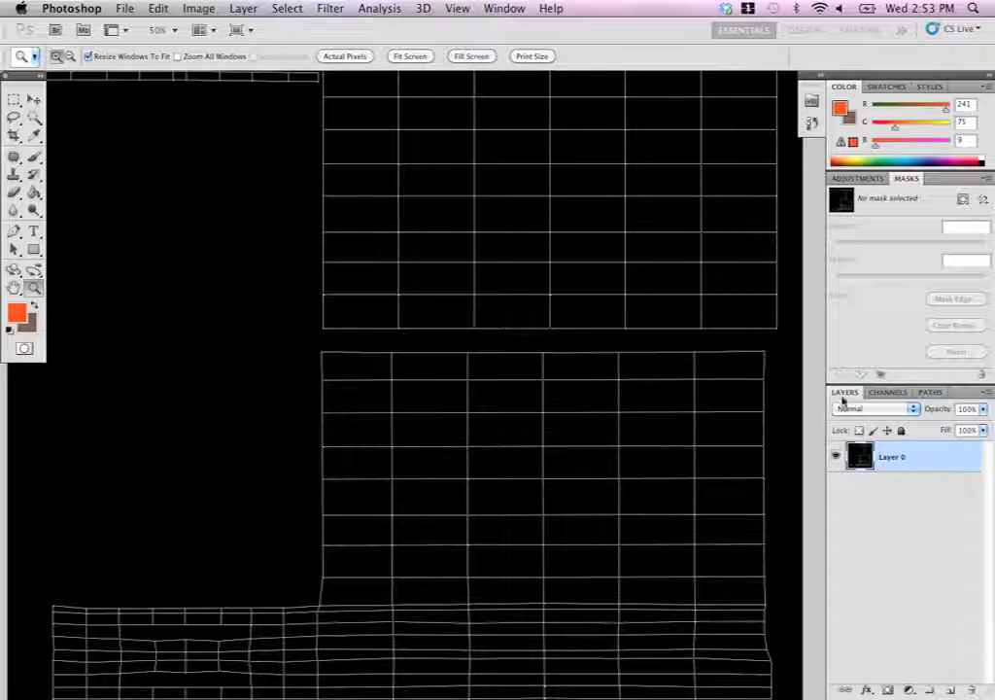
pyautogui.keyDown('alt'); pyautogui.click(534, 348); pyautogui.keyUp('alt')
pyautogui.keyDown('alt'); pyautogui.click(535, 348); pyautogui.keyUp('alt')
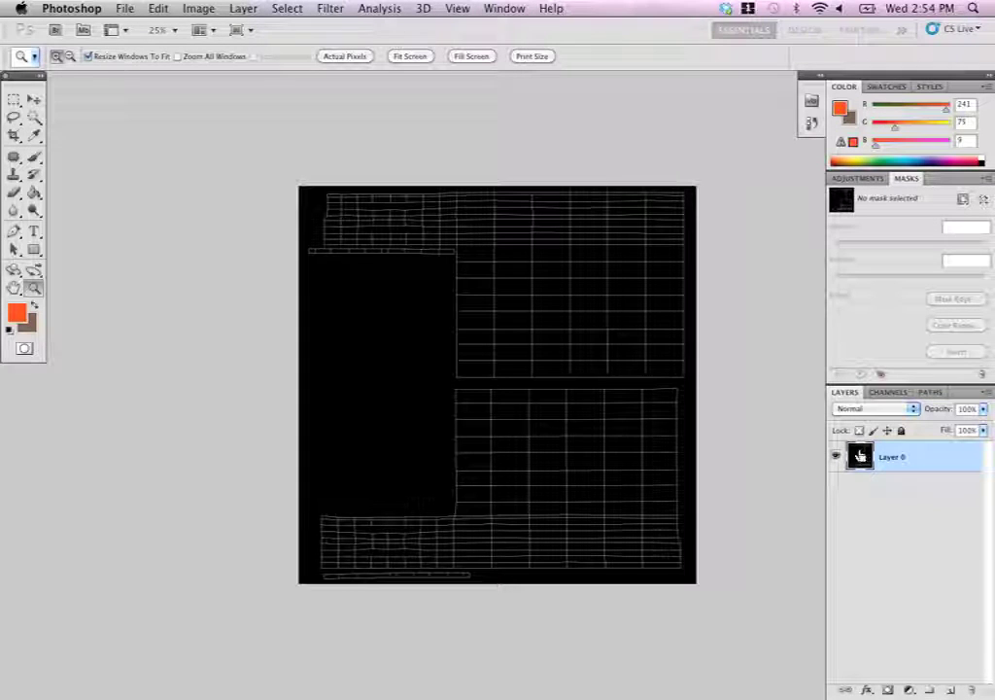
pyautogui.press('super+shift+alt+n')
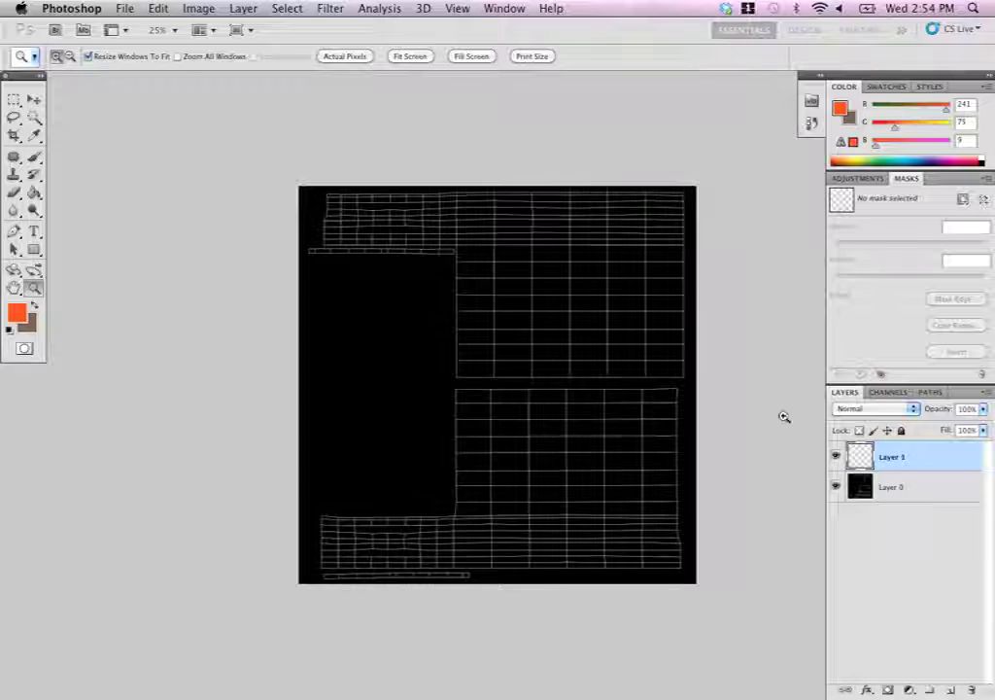
# - Hide the black snapshot layer, Layer 0, and delete it
pyautogui.click(835, 489)
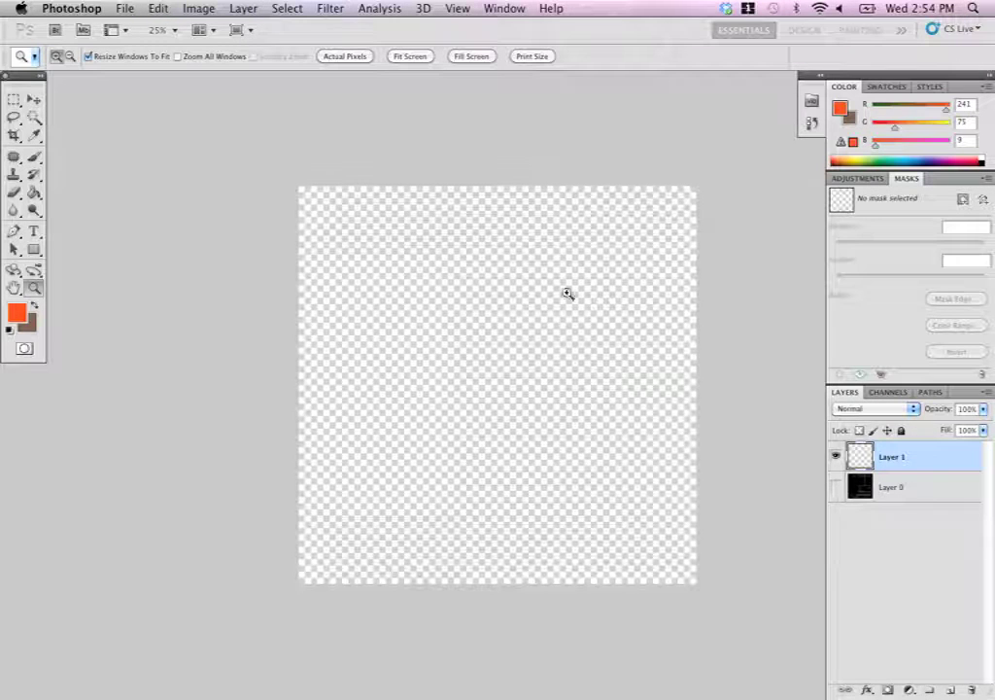
pyautogui.moveTo(860, 445); pyautogui.dragTo(872, 680)
pyautogui.moveTo(970, 687); pyautogui.dragTo(970, 687)
# - Add a new layer with the default settings and place it beneath the UV lines layer
pyautogui.moveTo(988, 394)
pyautogui.mouseDown()
pyautogui.moveTo(942, 363)
pyautogui.moveTo(971, 400)
pyautogui.mouseUp()
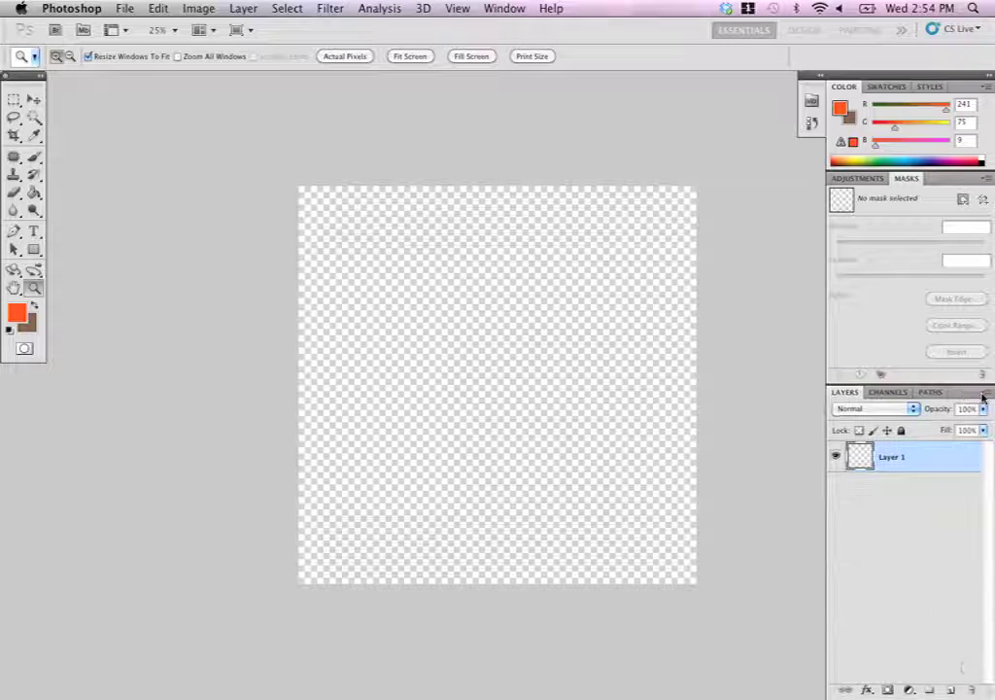
pyautogui.click(983, 397)
pyautogui.click(862, 237)
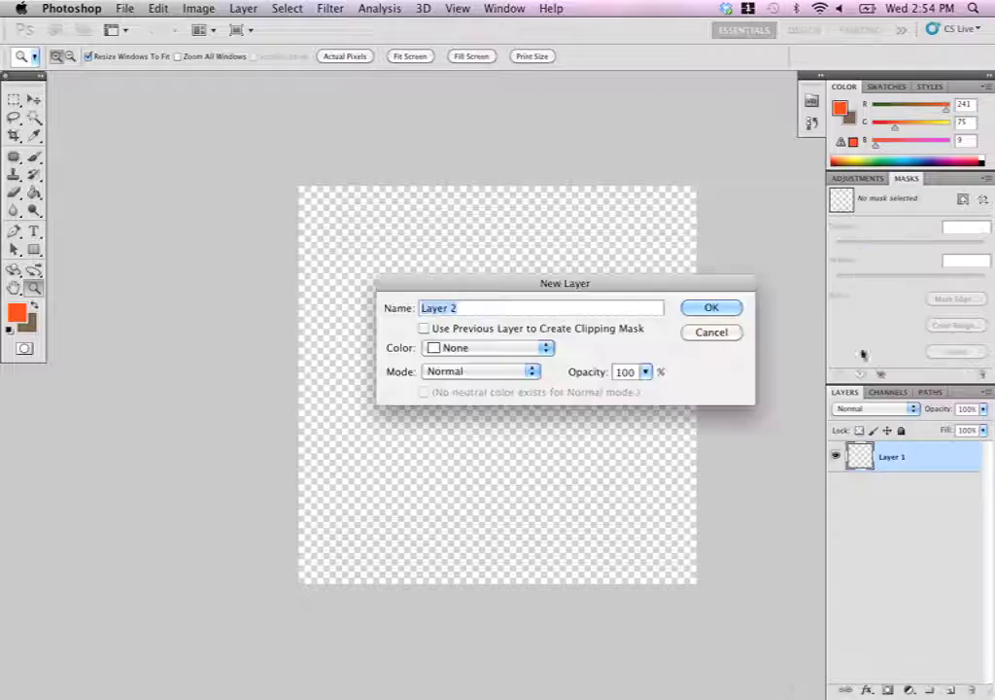
pyautogui.click(713, 305)
pyautogui.moveTo(859, 457); pyautogui.dragTo(857, 492)
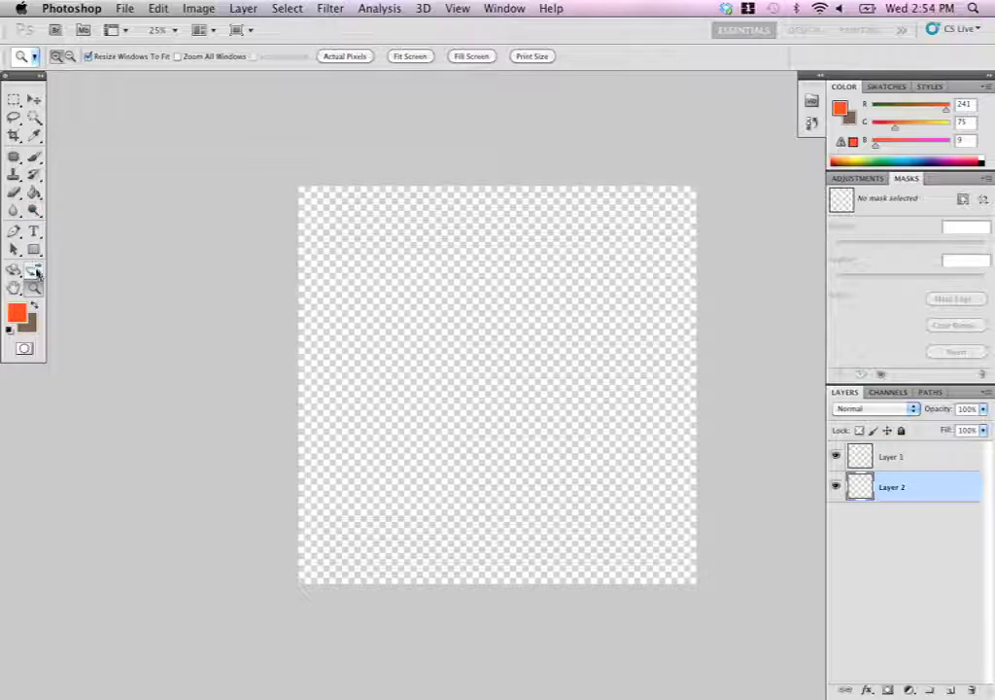
# - Set the foreground color to light gray (RGB 234, 234, 234) and fill the bottom layer with it
pyautogui.click(17, 311)
pyautogui.moveTo(354, 254); pyautogui.dragTo(353, 243)
pyautogui.click(718, 217)
pyautogui.press('z')
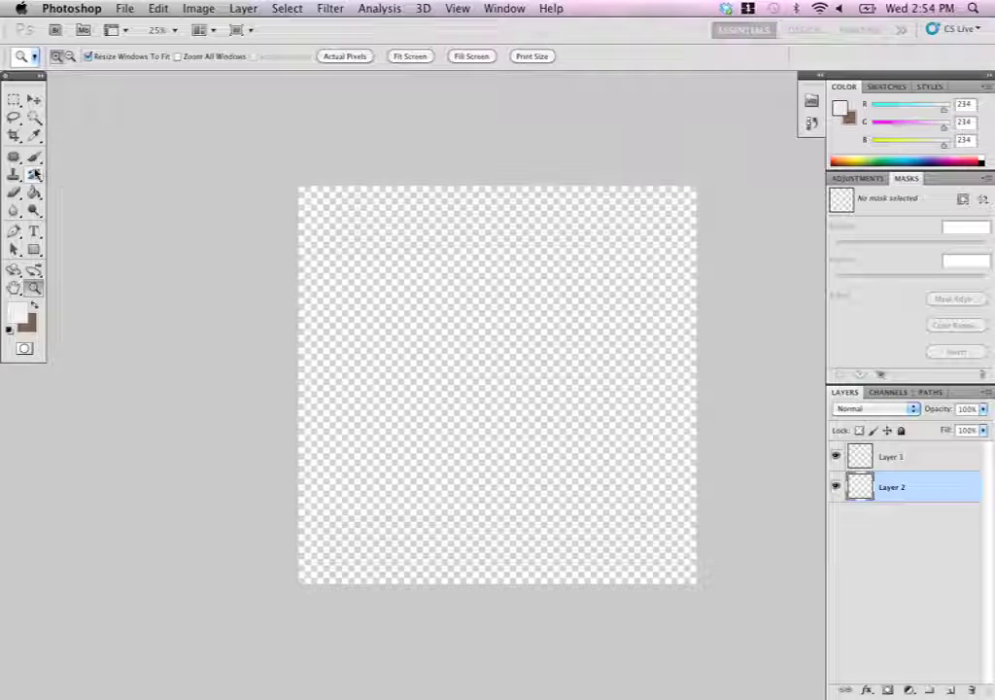
pyautogui.click(33, 193)
pyautogui.click(331, 223)
# - Rename the UV lines layer to uv and leave it as the active layer
pyautogui.press('super+equal')
pyautogui.click(895, 462)
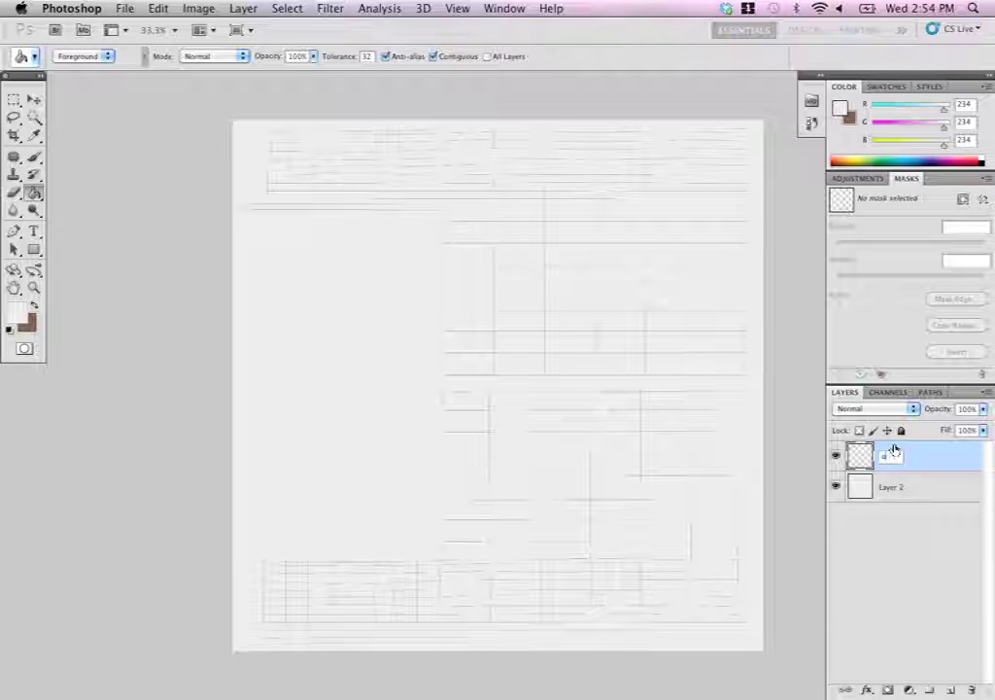
pyautogui.click(894, 451)
pyautogui.write('uv')
pyautogui.press('Return')
pyautogui.click(892, 494)
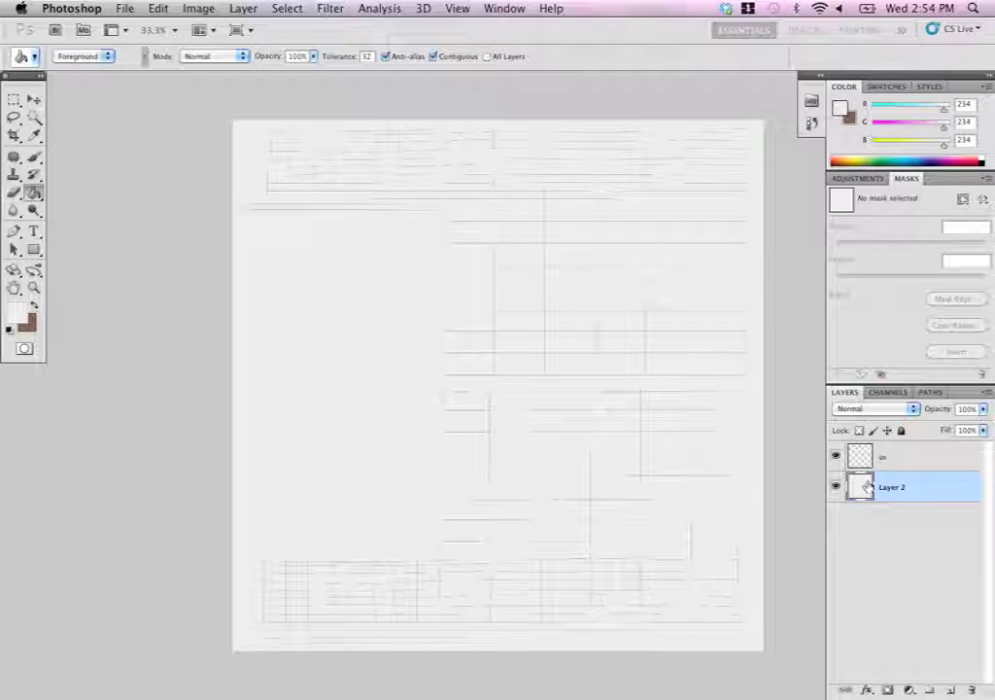
pyautogui.click(881, 461)
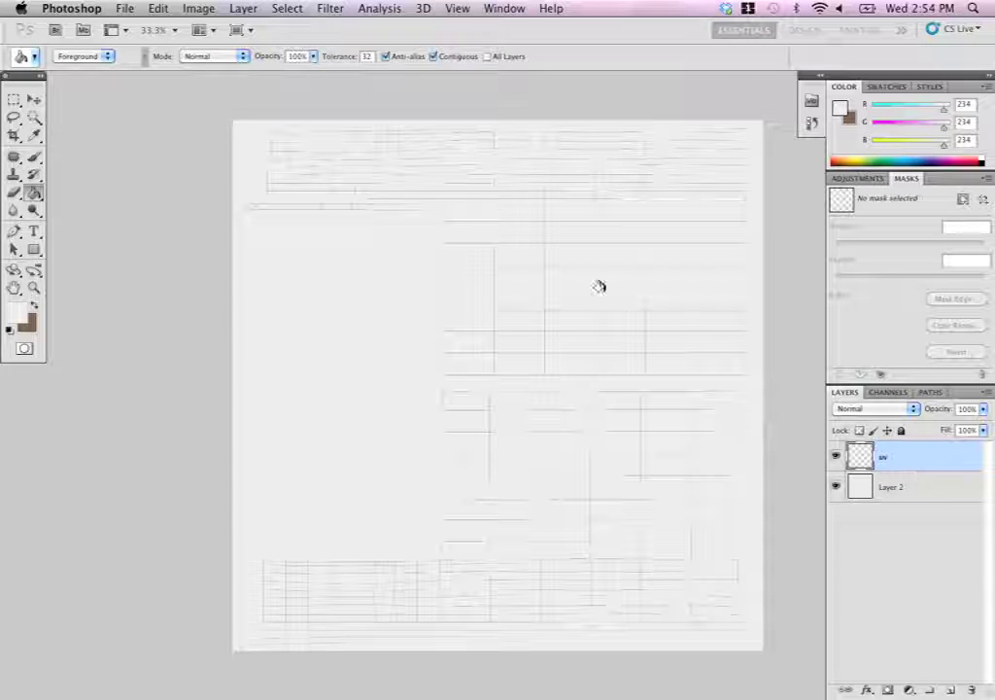
# - Open the wood texture WoodFine0014_M.jpg from the textures folder
pyautogui.hscroll(5, 400, 227)
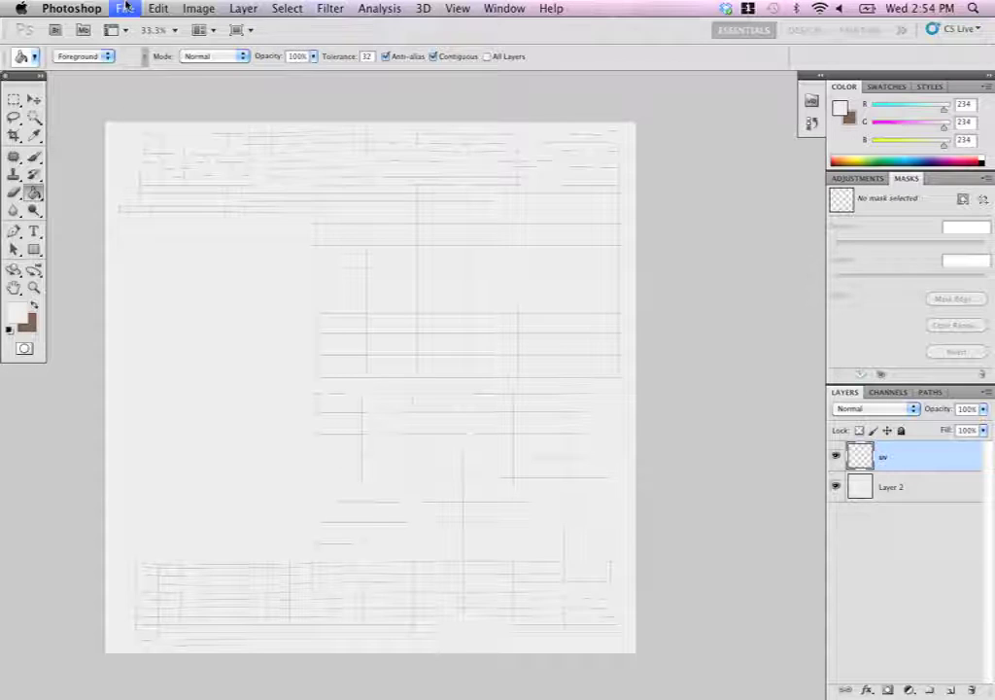
pyautogui.click(126, 8)
pyautogui.click(138, 43)
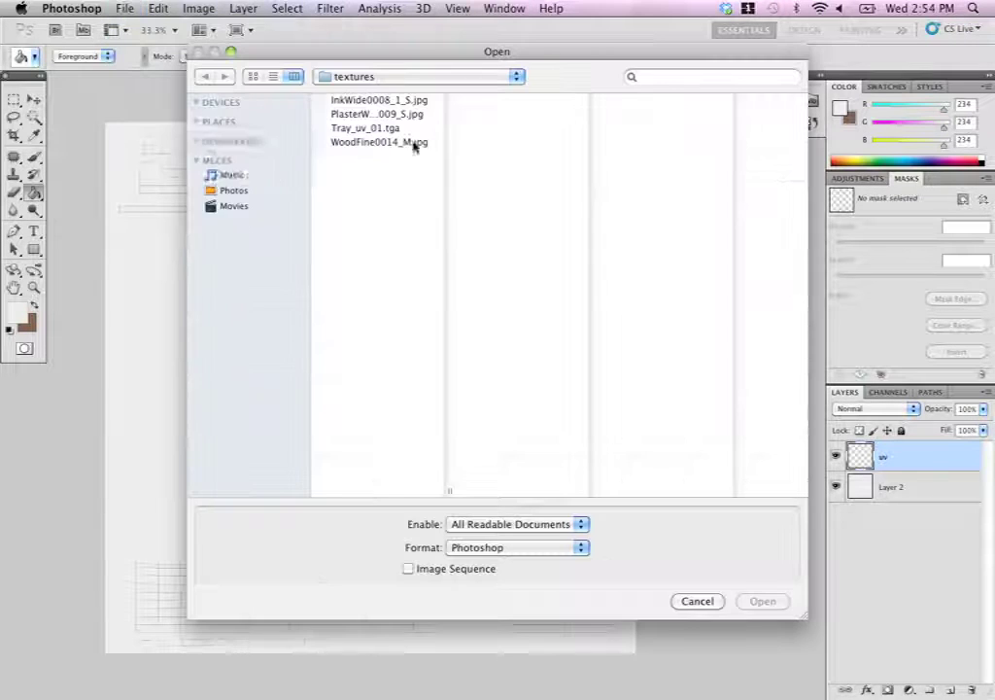
pyautogui.click(355, 101)
pyautogui.click(379, 116)
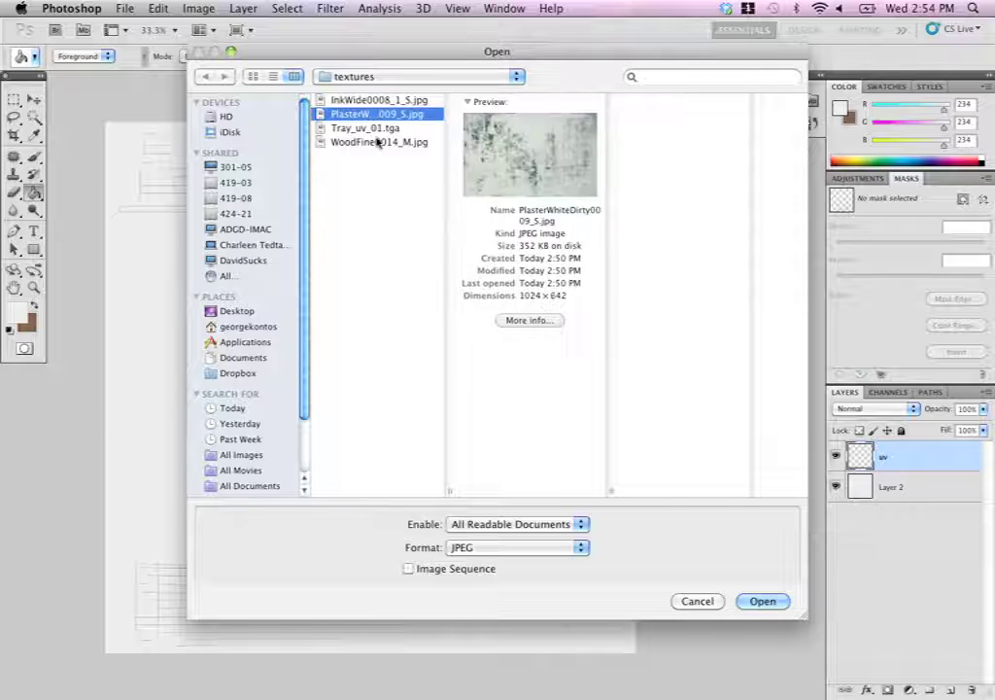
pyautogui.click(380, 142)
pyautogui.click(761, 599)
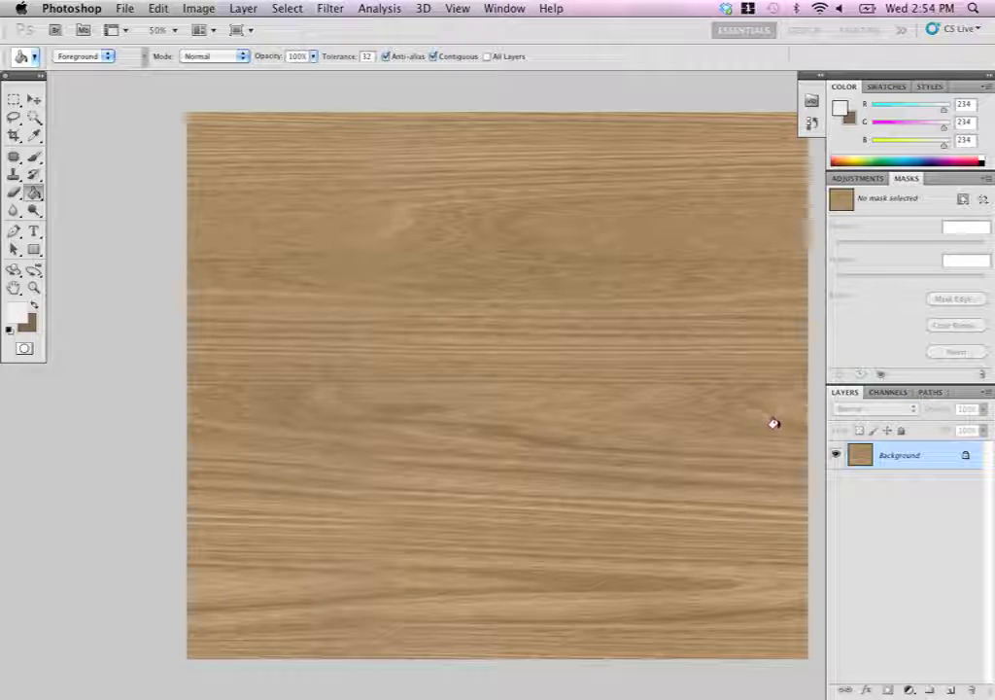
# - Convert the wood image's background to a regular layer, and copy the entire image into Tray_uv_01.tga
pyautogui.doubleClick(863, 458)
pyautogui.click(674, 305)
pyautogui.press('super+a')
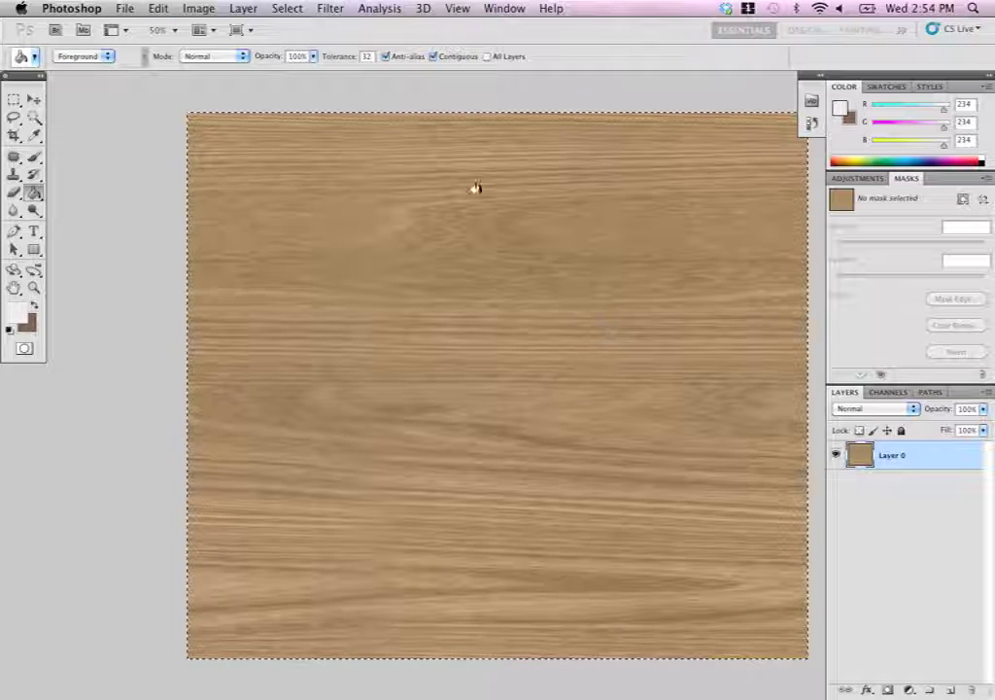
pyautogui.press('f')
pyautogui.press('f')
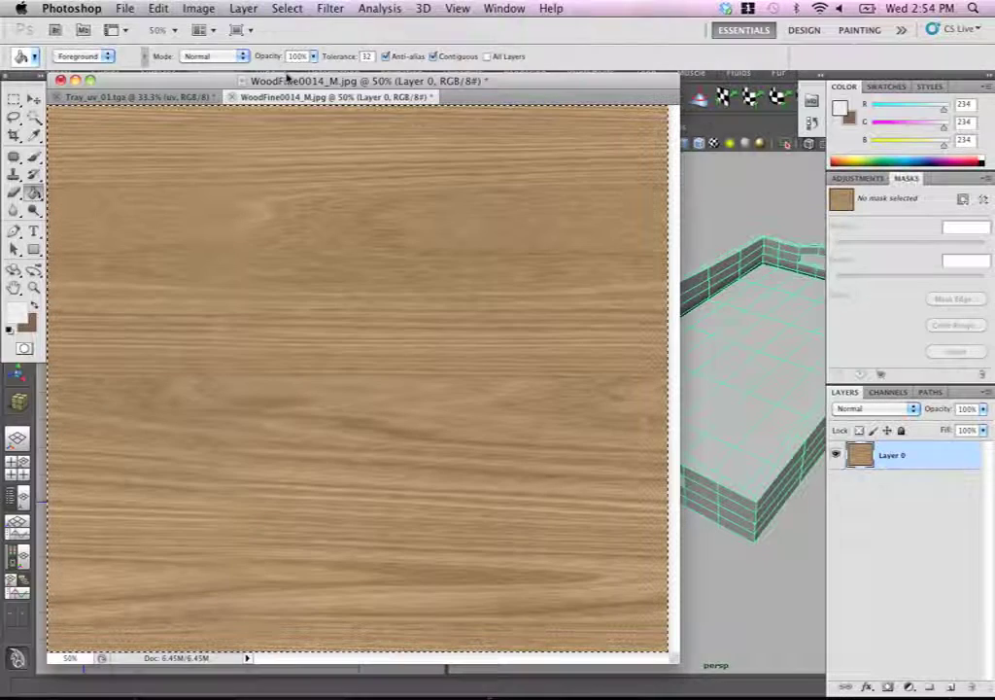
pyautogui.click(179, 97)
pyautogui.press('super+v')
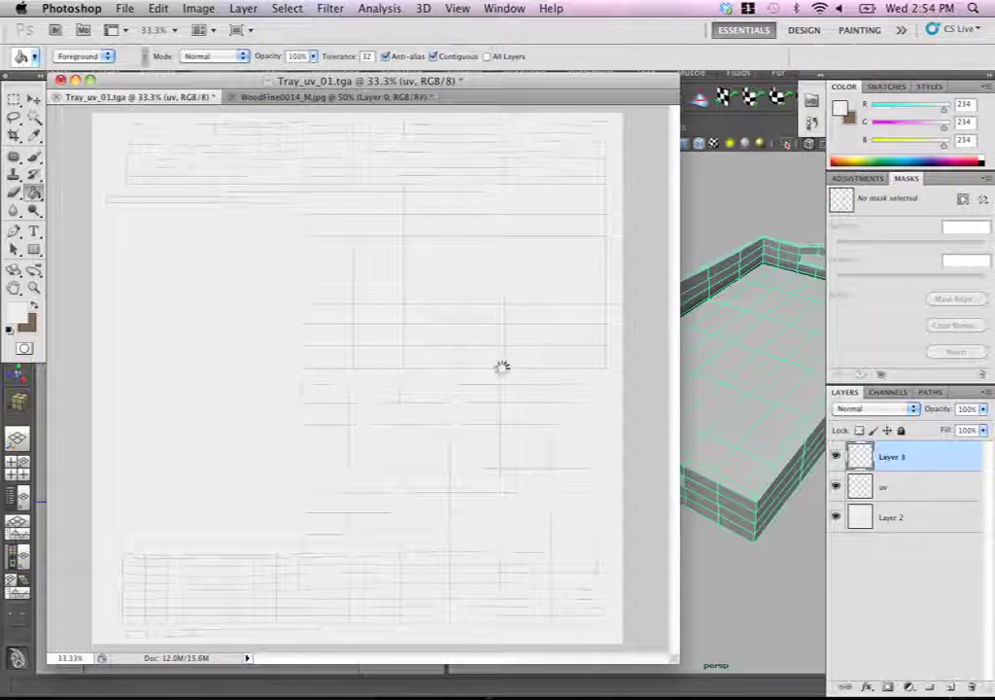
# - Place the pasted wood layer beneath the uv layer and position it over the central UV shells
pyautogui.press('v')
pyautogui.moveTo(859, 458); pyautogui.dragTo(861, 501)
pyautogui.moveTo(422, 347)
pyautogui.mouseDown()
pyautogui.moveTo(435, 275)
pyautogui.moveTo(410, 276)
pyautogui.moveTo(469, 374)
pyautogui.moveTo(553, 426)
pyautogui.moveTo(491, 362)
pyautogui.moveTo(456, 344)
pyautogui.moveTo(435, 378)
pyautogui.moveTo(439, 341)
pyautogui.mouseUp()
# - Scale the wood layer to about 73.6% width and 65.5% height, aligning its sides with the large central UV shells
pyautogui.hotkey('ctrl', 't')
pyautogui.hotkey('ctrl', 'y')
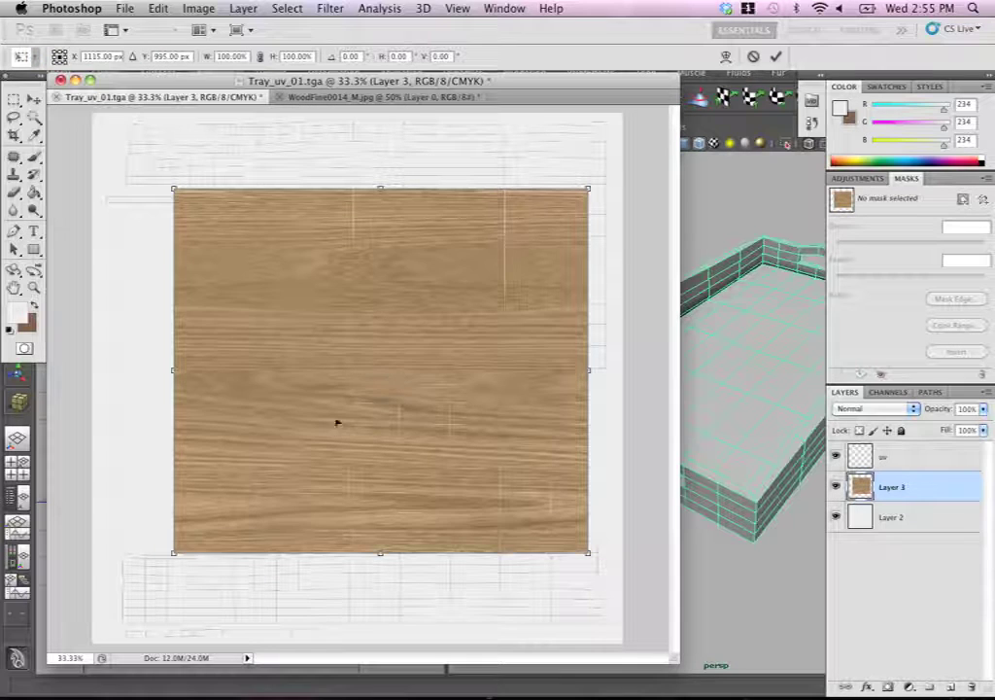
pyautogui.moveTo(171, 554); pyautogui.dragTo(306, 451)
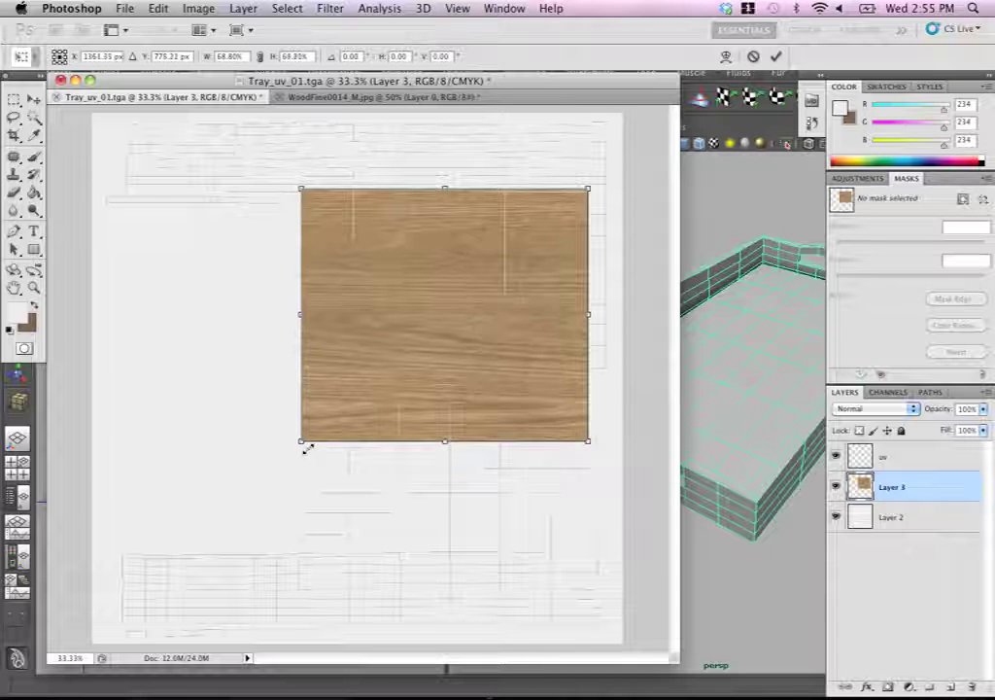
pyautogui.moveTo(594, 442); pyautogui.dragTo(607, 428)
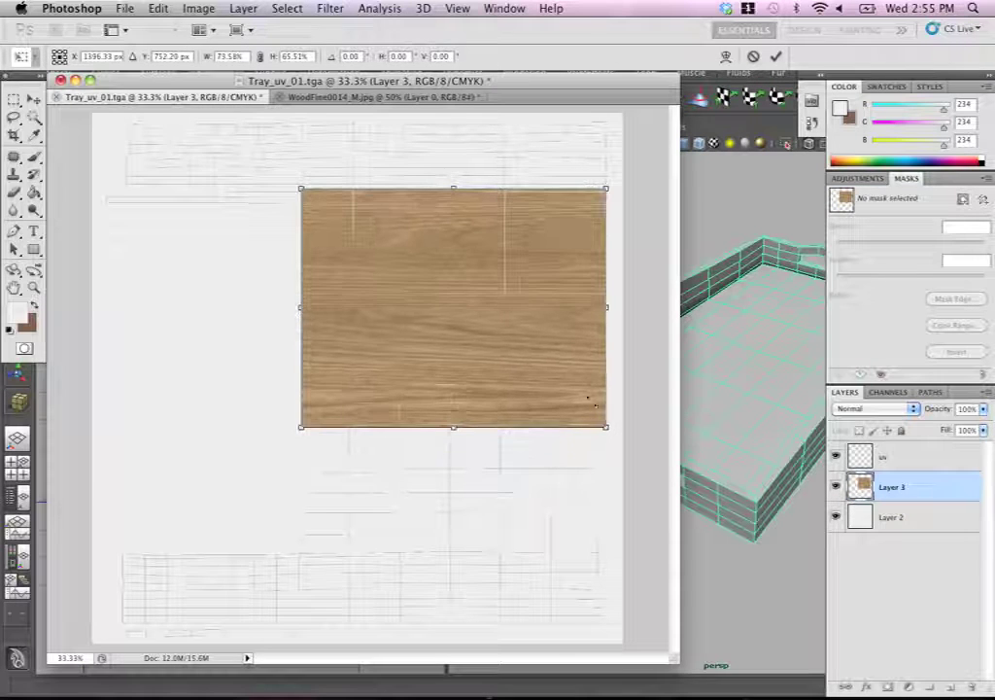
pyautogui.press('Return')
# - Duplicate the wood layer straight down so the copy covers the lower central UV shells
pyautogui.moveTo(533, 349); pyautogui.dragTo(531, 446)
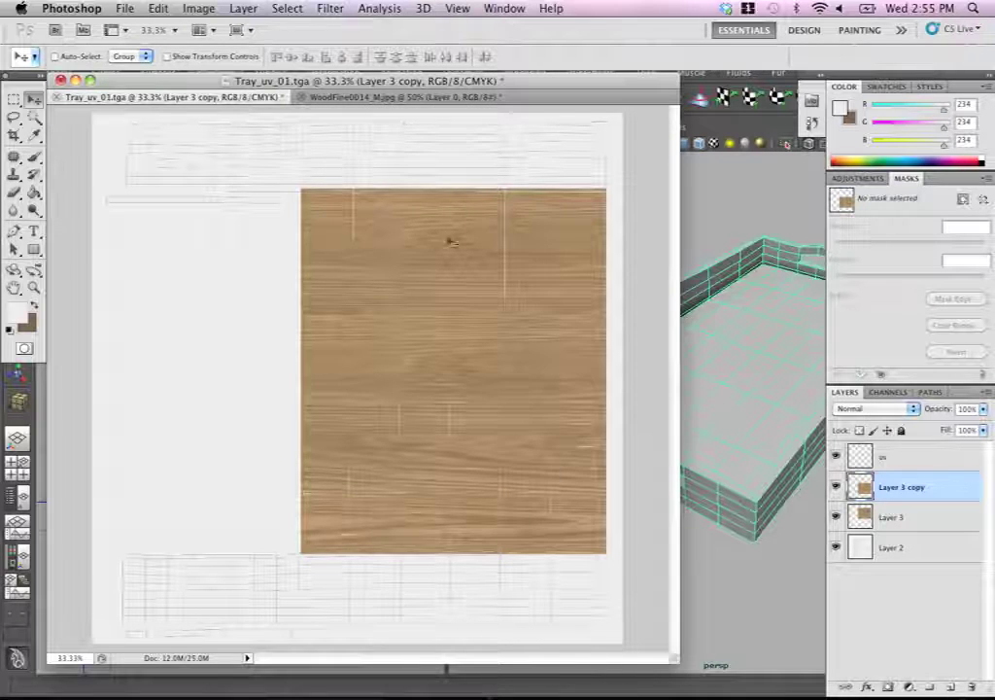
pyautogui.press('super+equal')
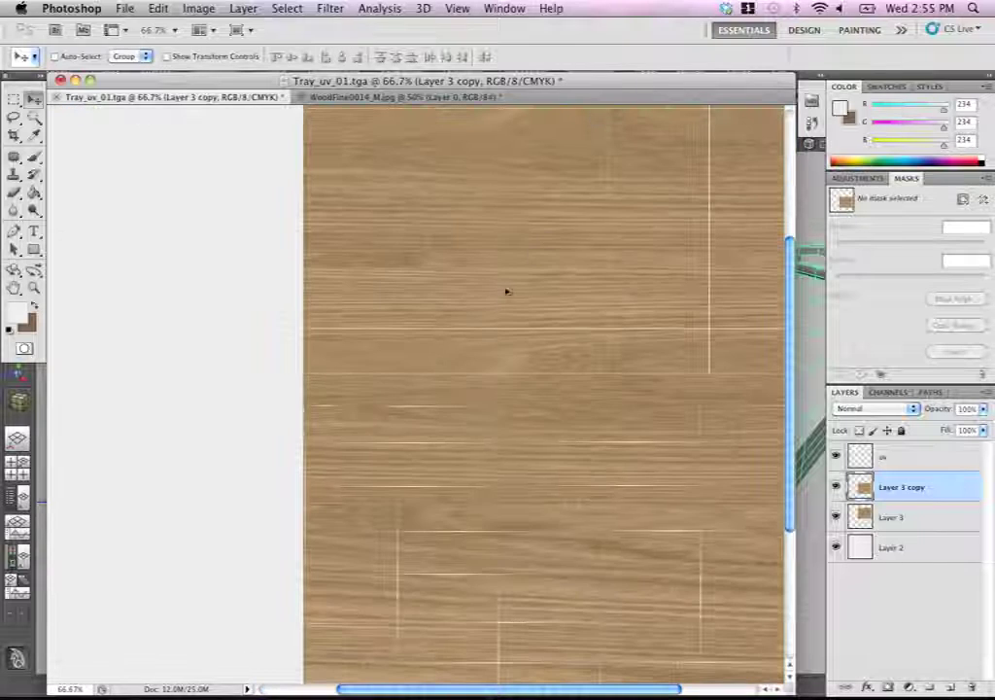
pyautogui.press('f')
pyautogui.moveTo(498, 362); pyautogui.dragTo(498, 442)
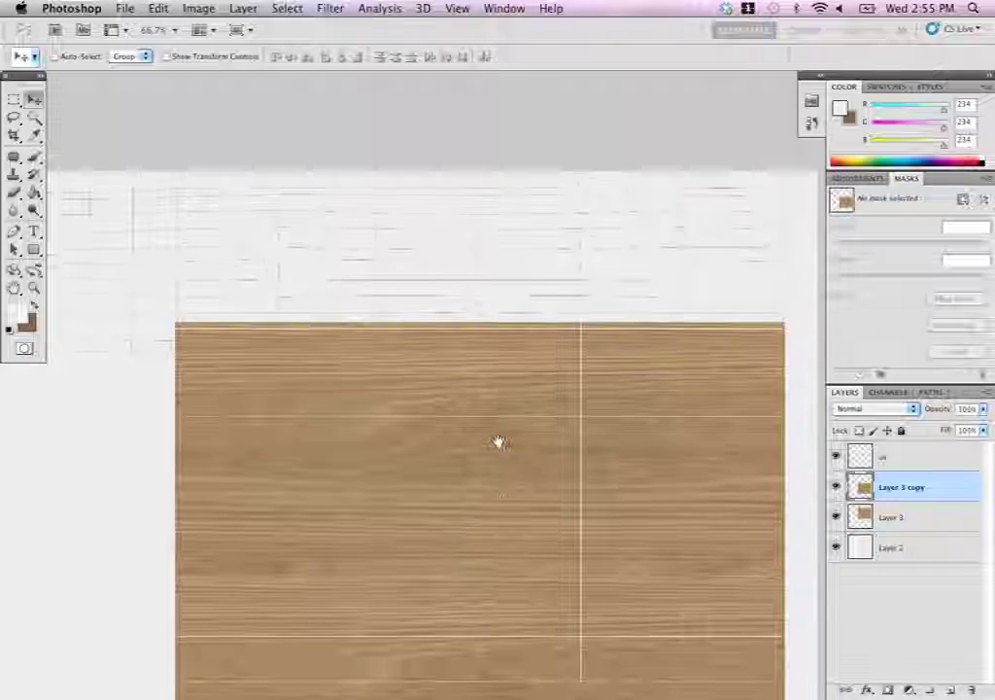
pyautogui.moveTo(399, 428); pyautogui.dragTo(571, 426)
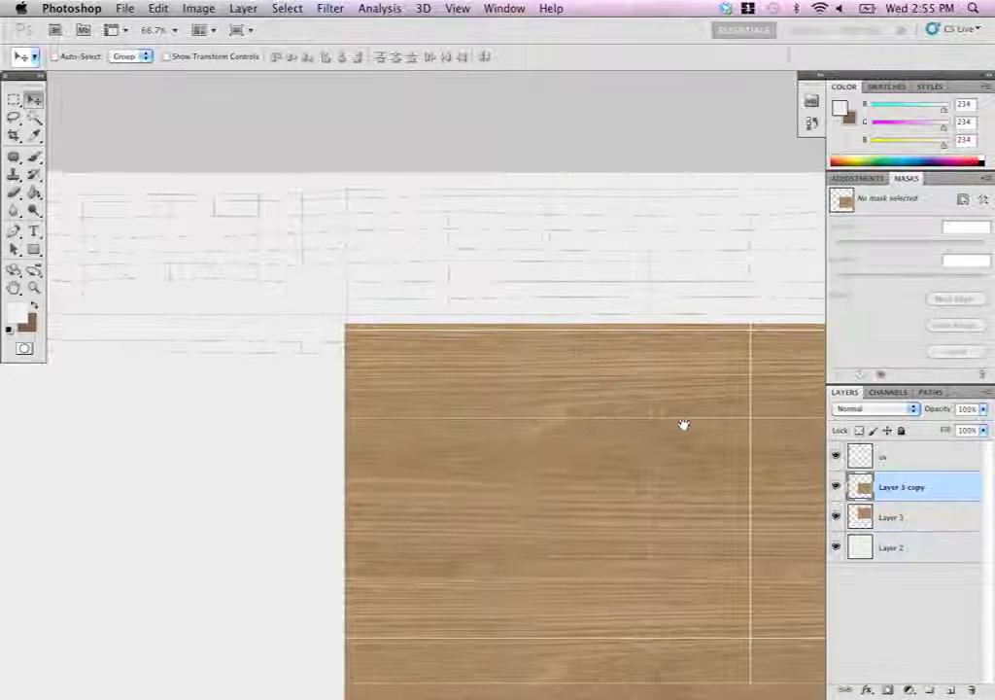
pyautogui.press('super+minus')
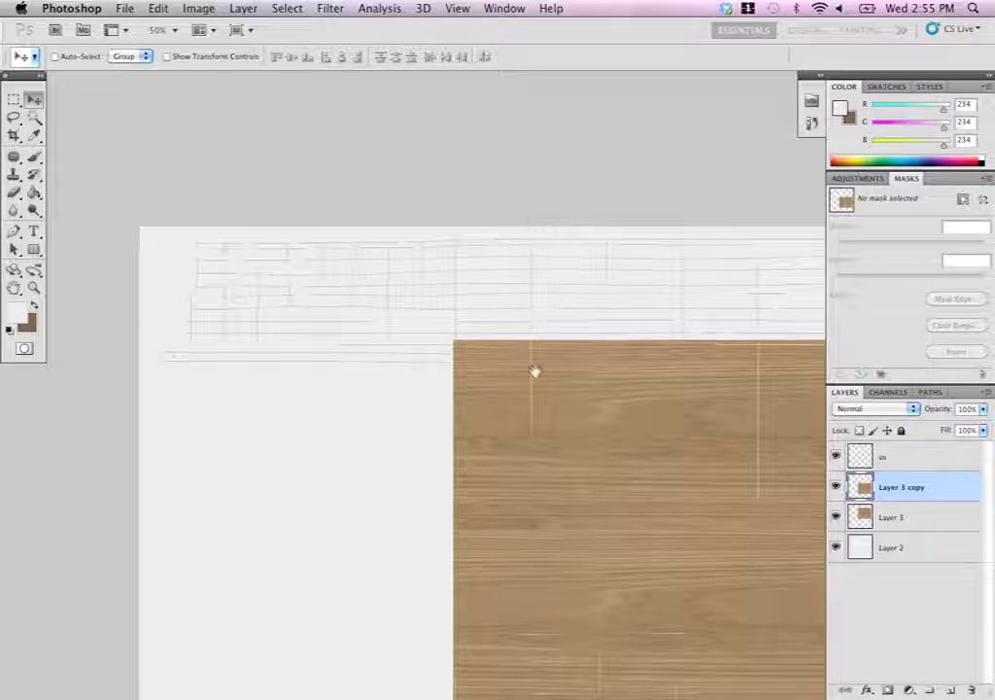
pyautogui.hscroll(5, 433, 349)
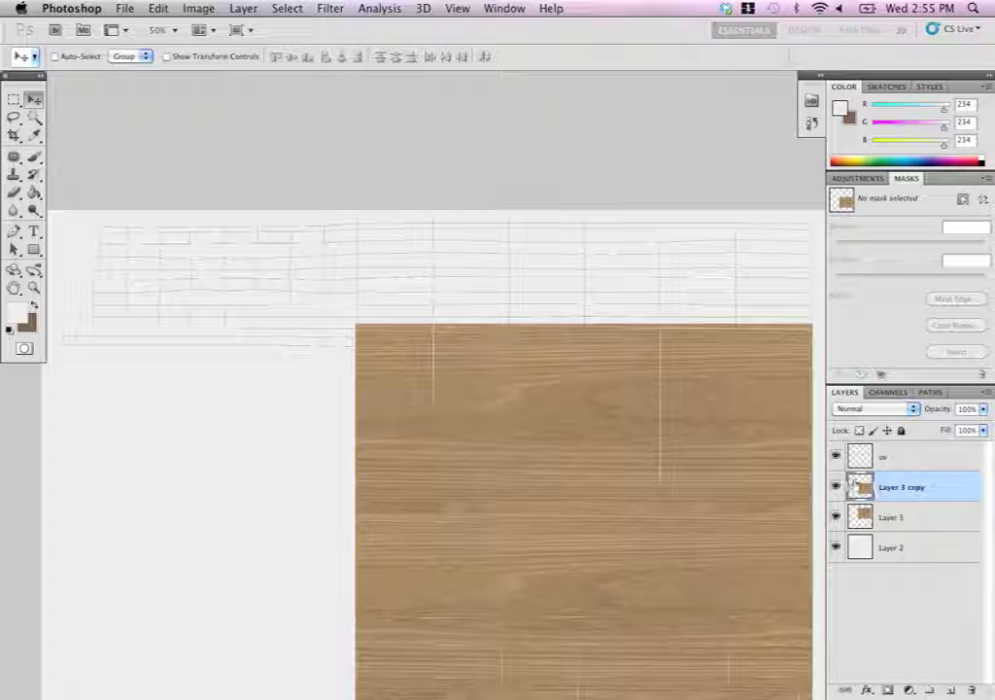
# - Lower Layer 3's opacity to 71% and delete its thin strip of wood extending above the upper central UV shell
pyautogui.moveTo(983, 409)
pyautogui.mouseDown()
pyautogui.moveTo(971, 428)
pyautogui.moveTo(953, 430)
pyautogui.moveTo(991, 426)
pyautogui.mouseUp()
pyautogui.click(983, 409)
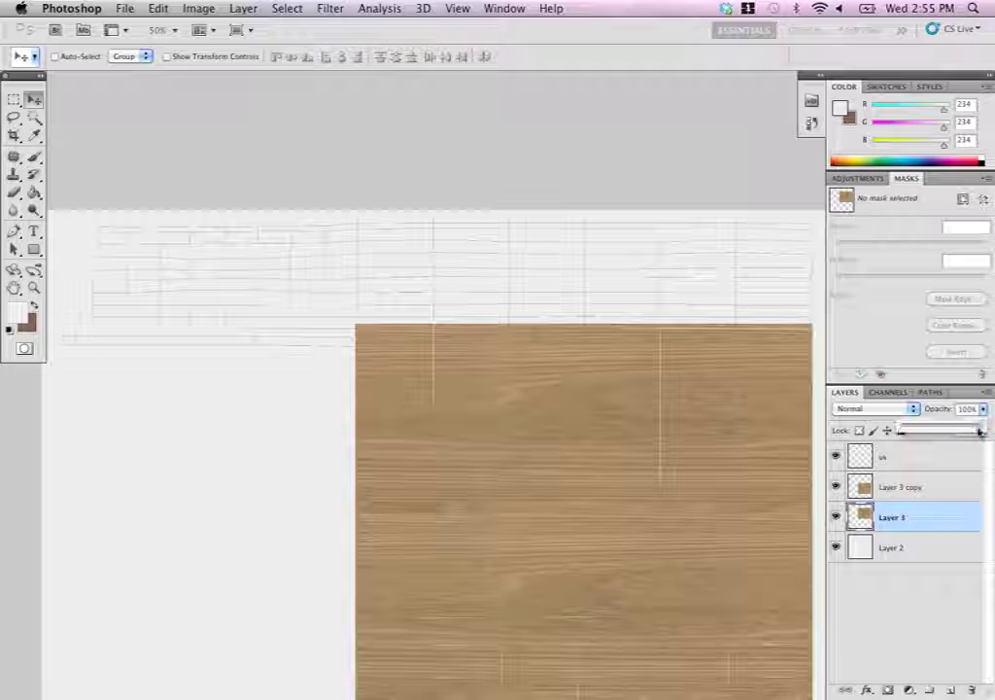
pyautogui.moveTo(960, 431); pyautogui.dragTo(959, 432)
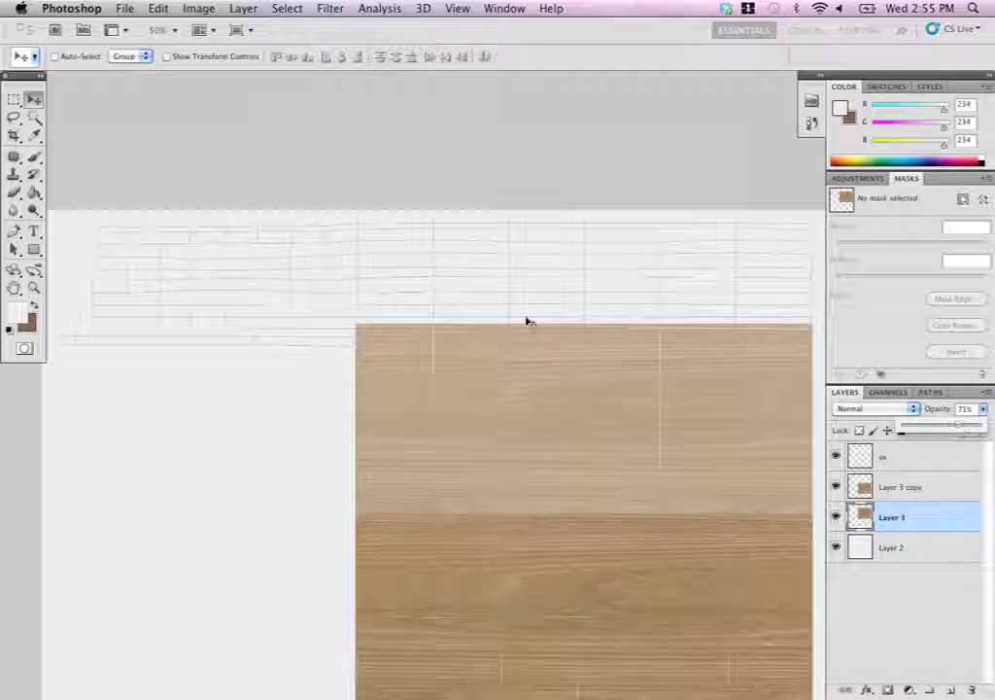
pyautogui.press('m')
pyautogui.moveTo(165, 242); pyautogui.dragTo(848, 332)
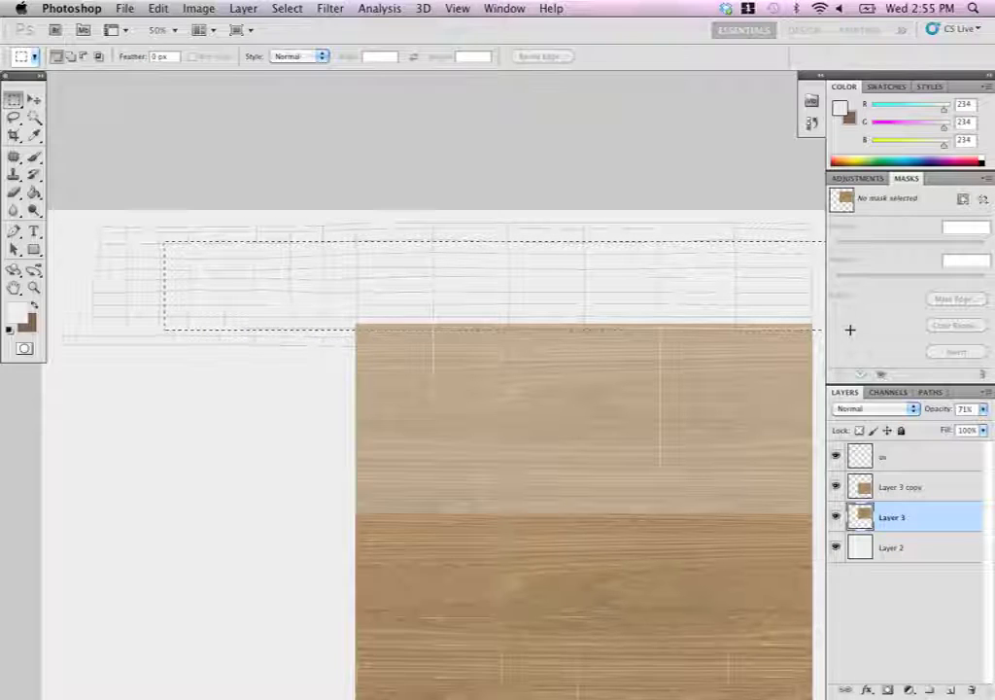
pyautogui.press('Delete')
pyautogui.press('super+d')
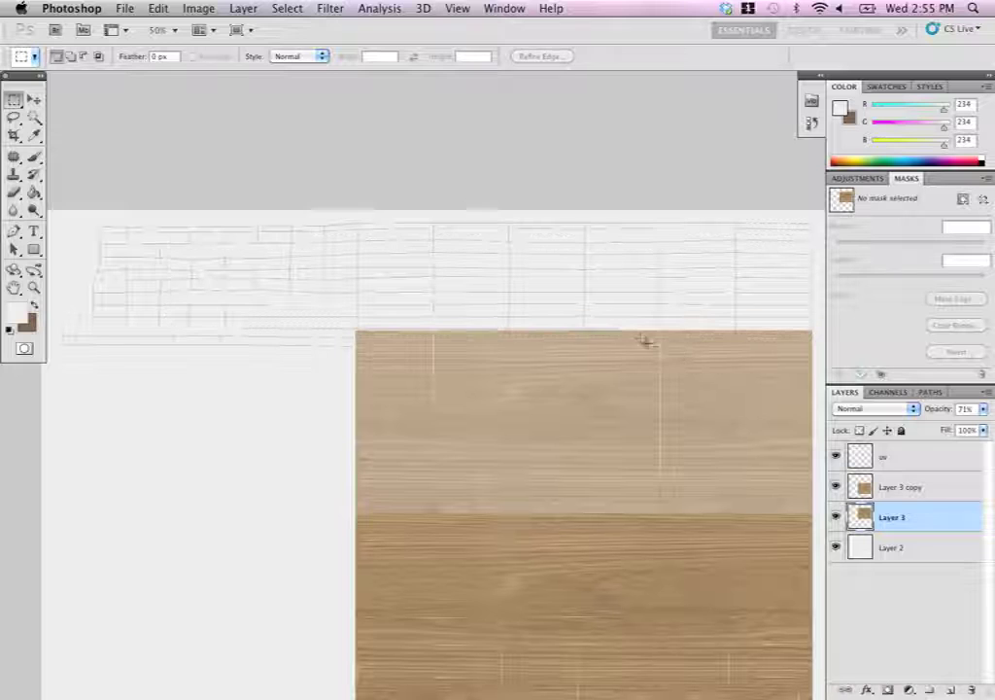
# - Restore Layer 3's opacity to 100%, leaving no area selected
pyautogui.click(864, 487)
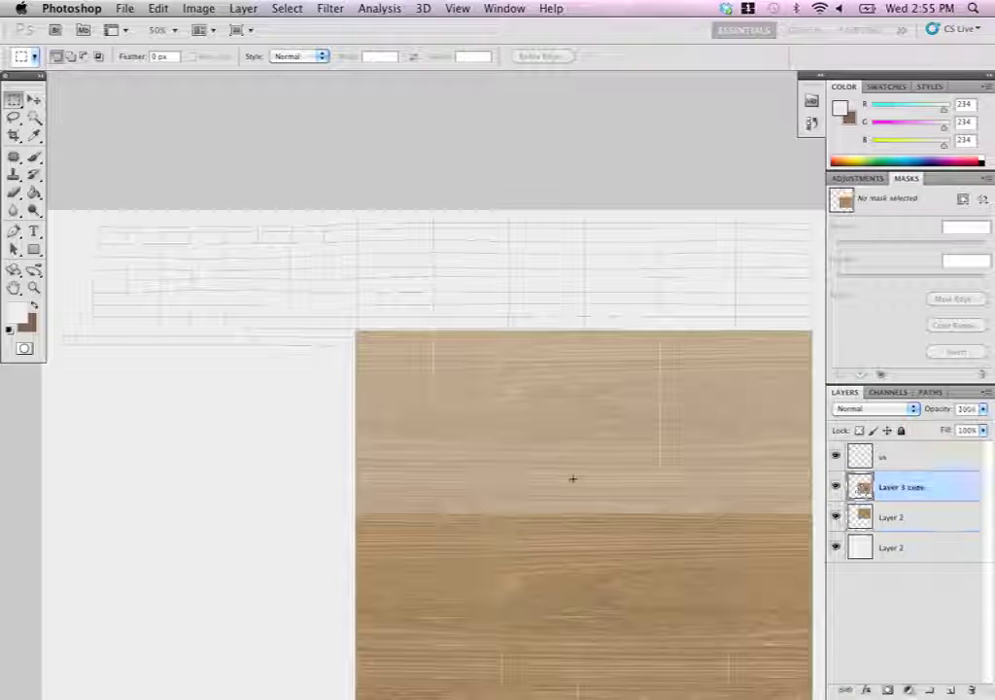
pyautogui.moveTo(504, 333); pyautogui.dragTo(633, 632)
pyautogui.click(570, 325)
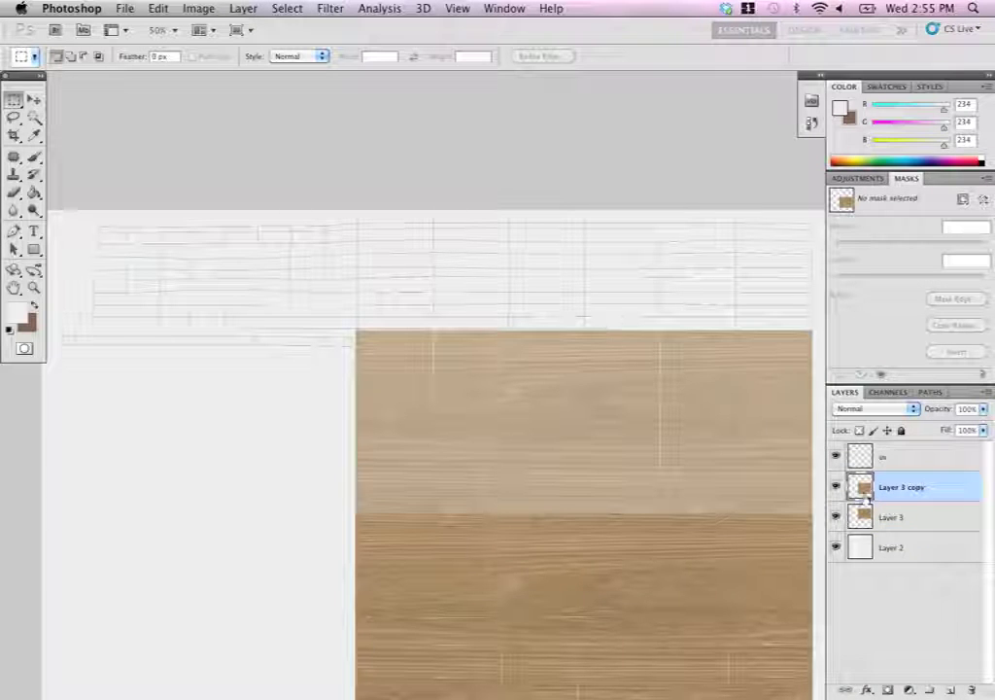
pyautogui.click(938, 505)
pyautogui.click(983, 409)
pyautogui.moveTo(959, 426); pyautogui.dragTo(980, 431)
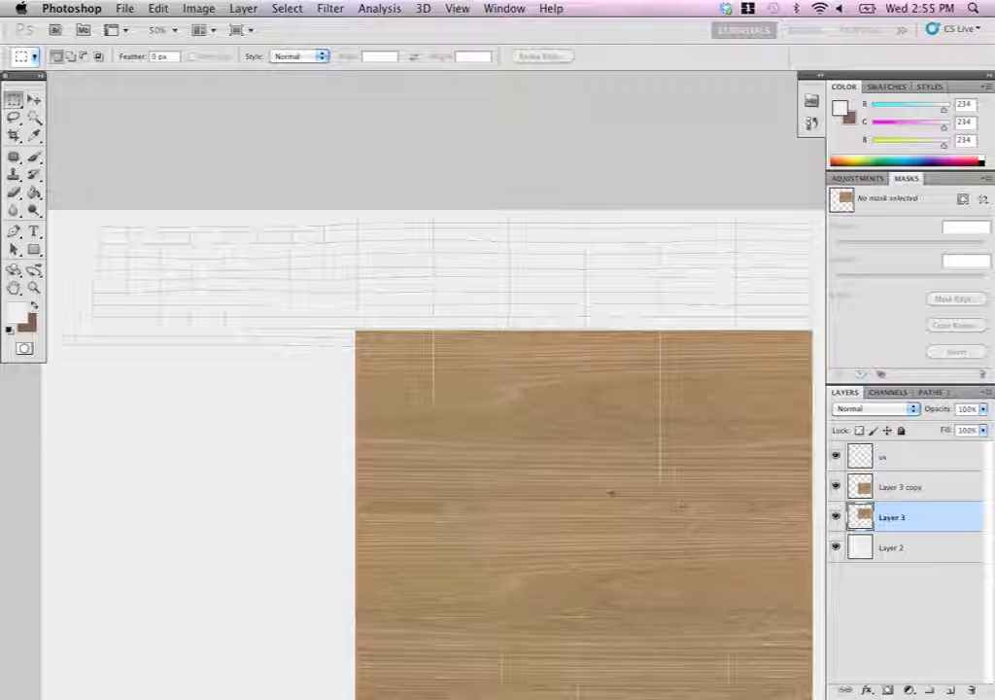
# - Duplicate Layer 3 over the upper-left UV shells, scale the copy down, and align it with their top and left edges
pyautogui.press('v')
pyautogui.moveTo(567, 507); pyautogui.dragTo(304, 416)
pyautogui.hotkey('ctrl', 'j')
pyautogui.hotkey('ctrl', 't')
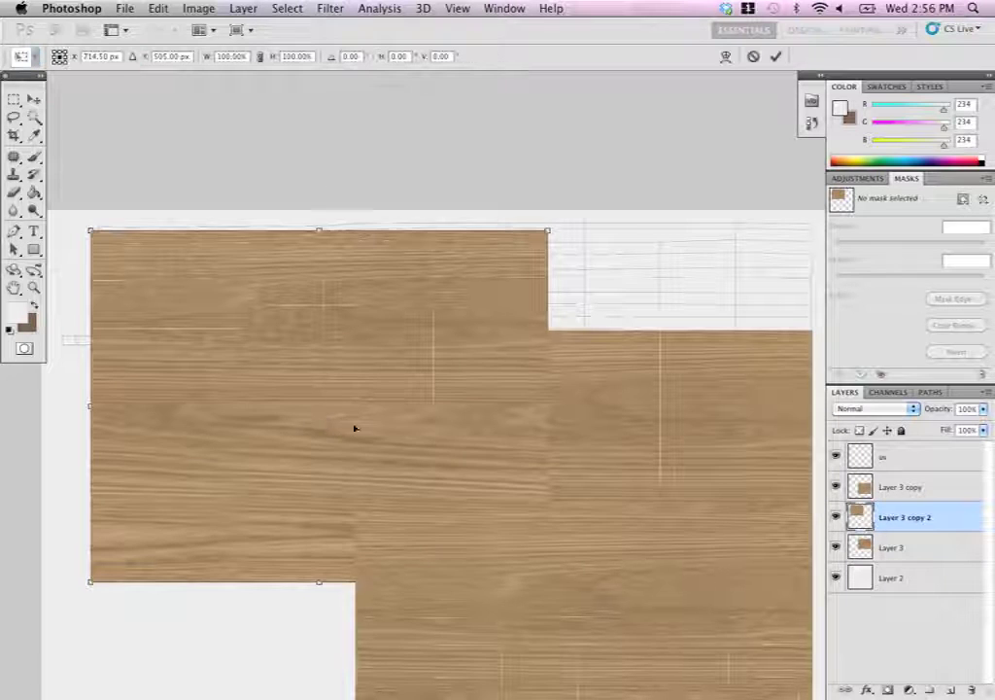
pyautogui.moveTo(547, 582); pyautogui.dragTo(382, 444)
pyautogui.moveTo(327, 316); pyautogui.dragTo(326, 307)
pyautogui.press('Return')
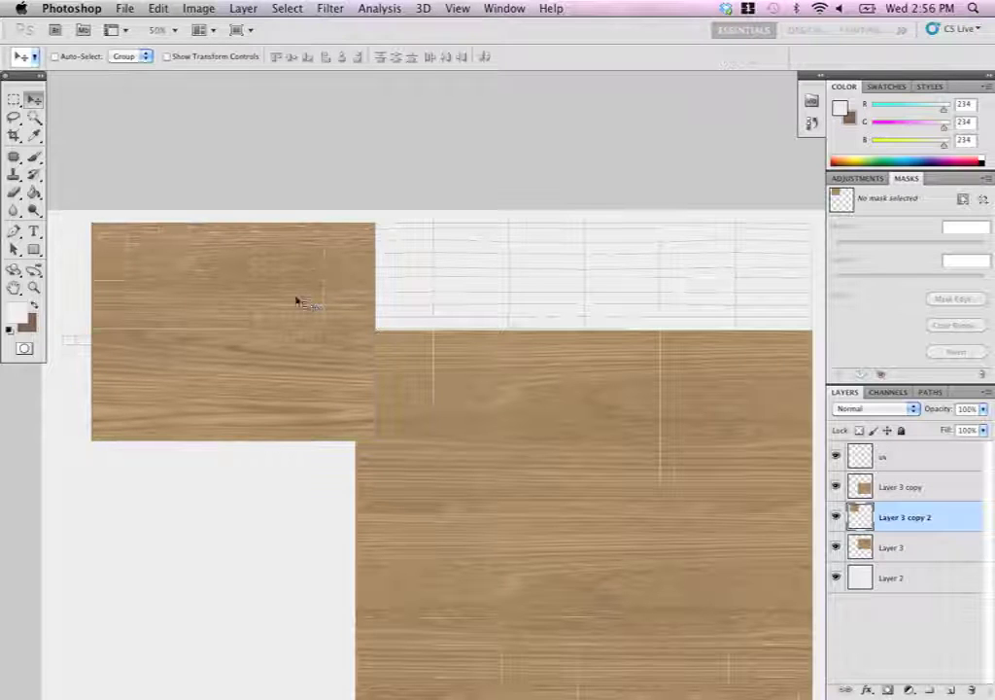
# - Duplicate the small wood piece twice to the right, covering the remaining row of UV shells along the texture's top
pyautogui.rightClick(295, 295)
pyautogui.click(373, 268)
pyautogui.moveTo(299, 287); pyautogui.dragTo(752, 283)
pyautogui.moveTo(590, 313); pyautogui.dragTo(354, 328)
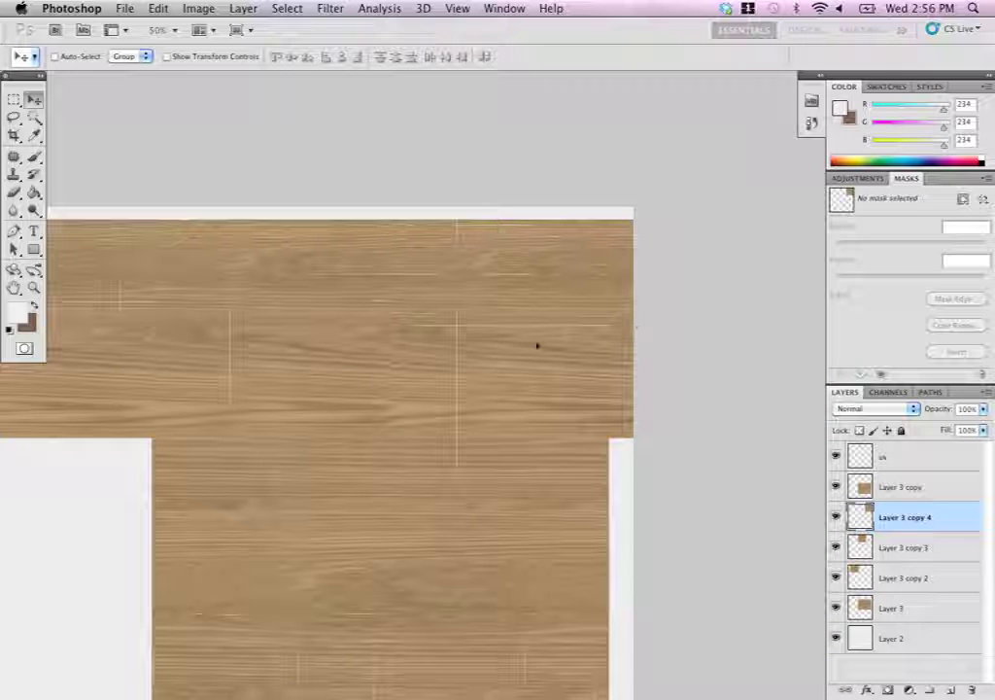
# - Examine the wood coverage and the seams between the copies along the upper UV shells
pyautogui.moveTo(448, 339); pyautogui.dragTo(538, 337)
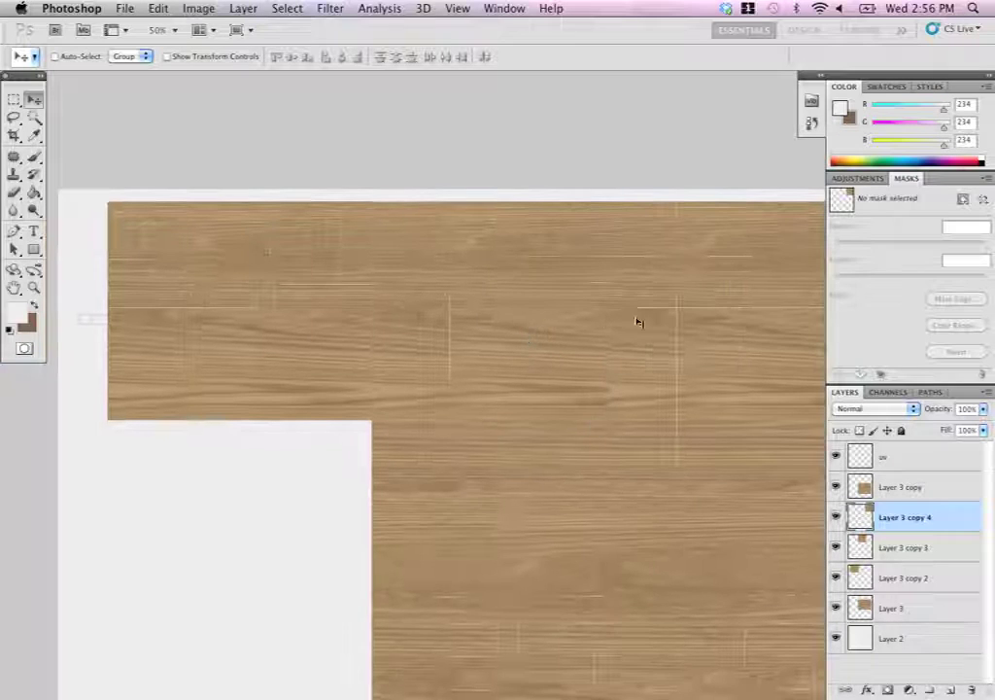
pyautogui.moveTo(543, 349); pyautogui.dragTo(558, 457)
pyautogui.scroll(2, 556, 457)
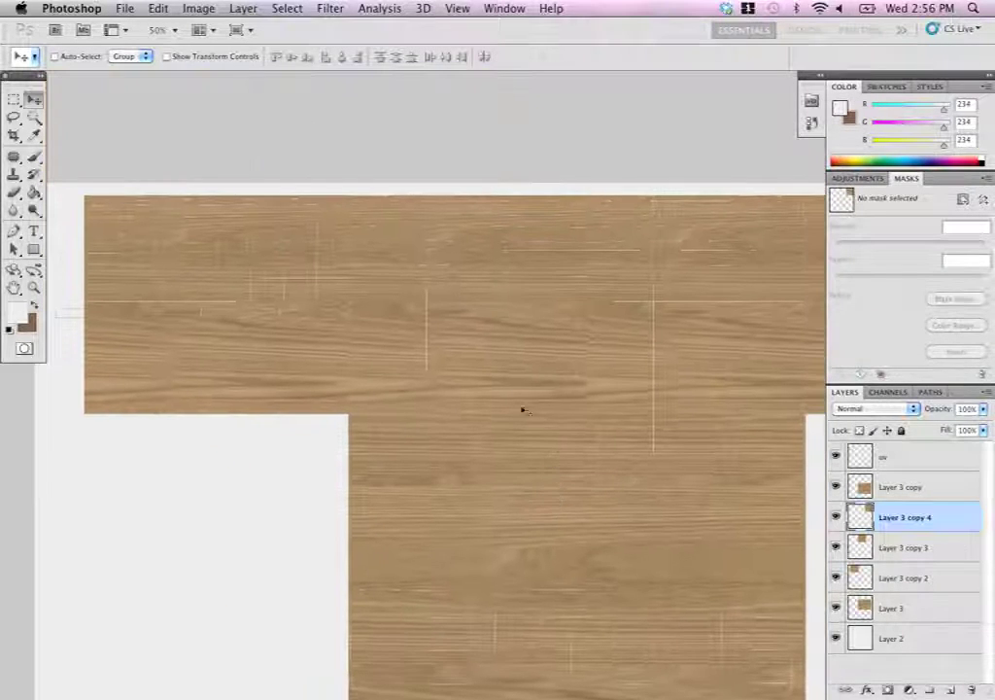
pyautogui.press('z')
pyautogui.click(458, 369)
pyautogui.click(407, 385)
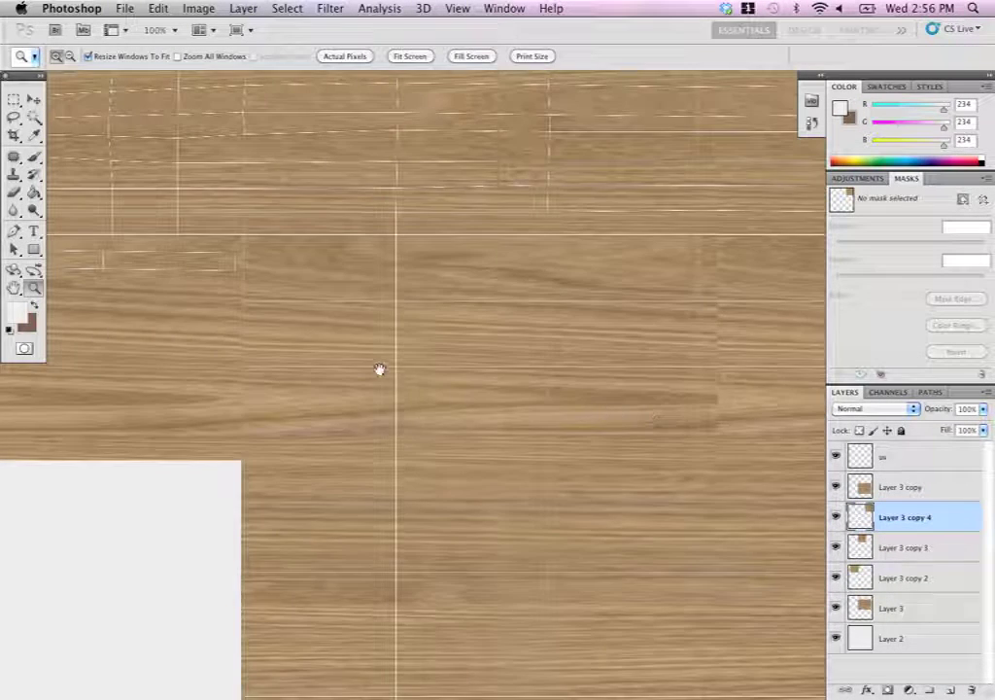
pyautogui.click(388, 378)
pyautogui.moveTo(318, 359); pyautogui.dragTo(494, 459)
pyautogui.press('super+minus')
pyautogui.press('super+minus')
pyautogui.press('super+minus')
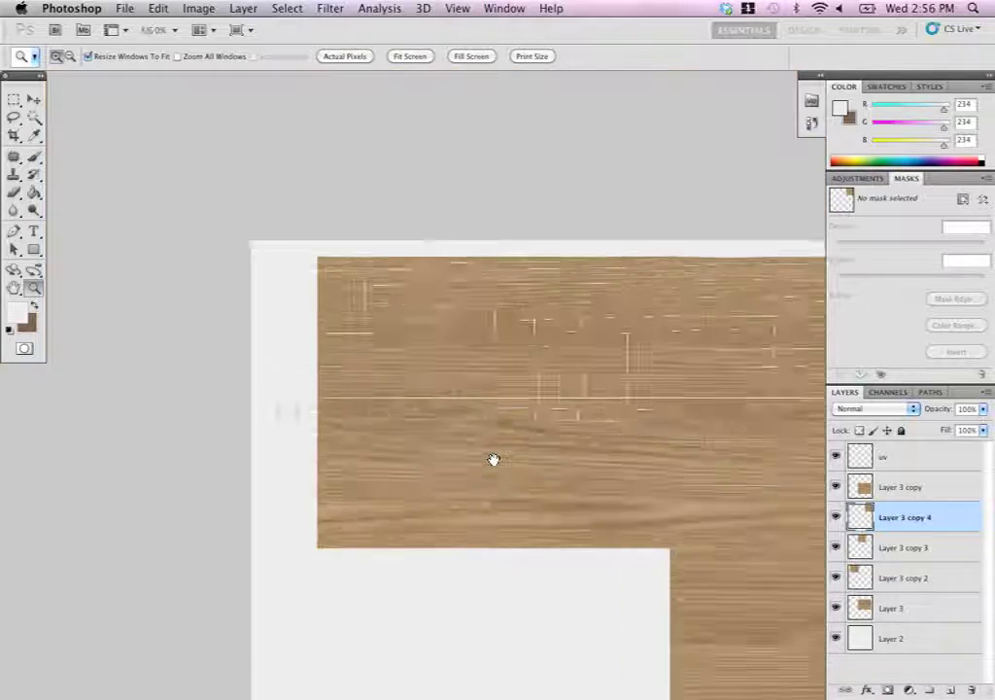
pyautogui.press('super+plus')
pyautogui.press('super+plus')
pyautogui.moveTo(534, 336); pyautogui.dragTo(412, 305)
pyautogui.moveTo(536, 319); pyautogui.dragTo(275, 305)
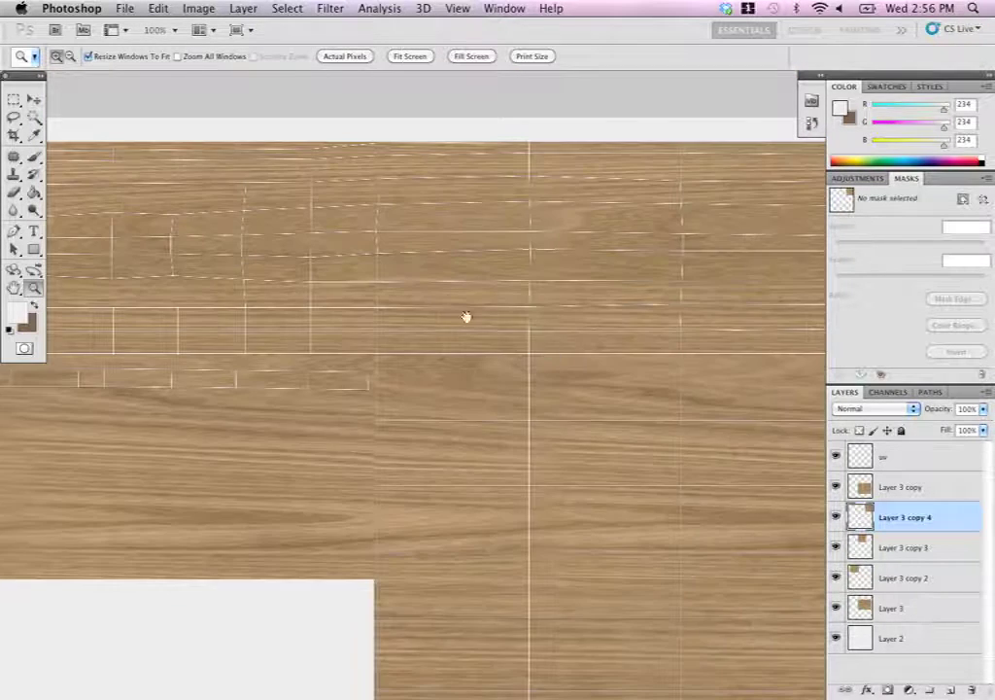
pyautogui.scroll(-4, 524, 344)
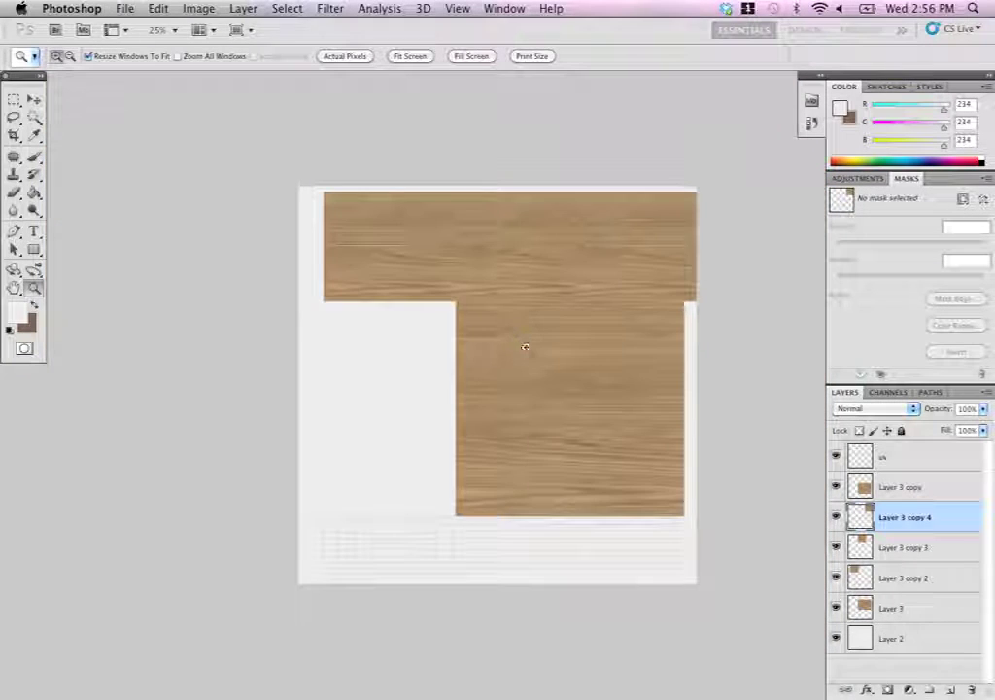
pyautogui.scroll(2, 508, 275)
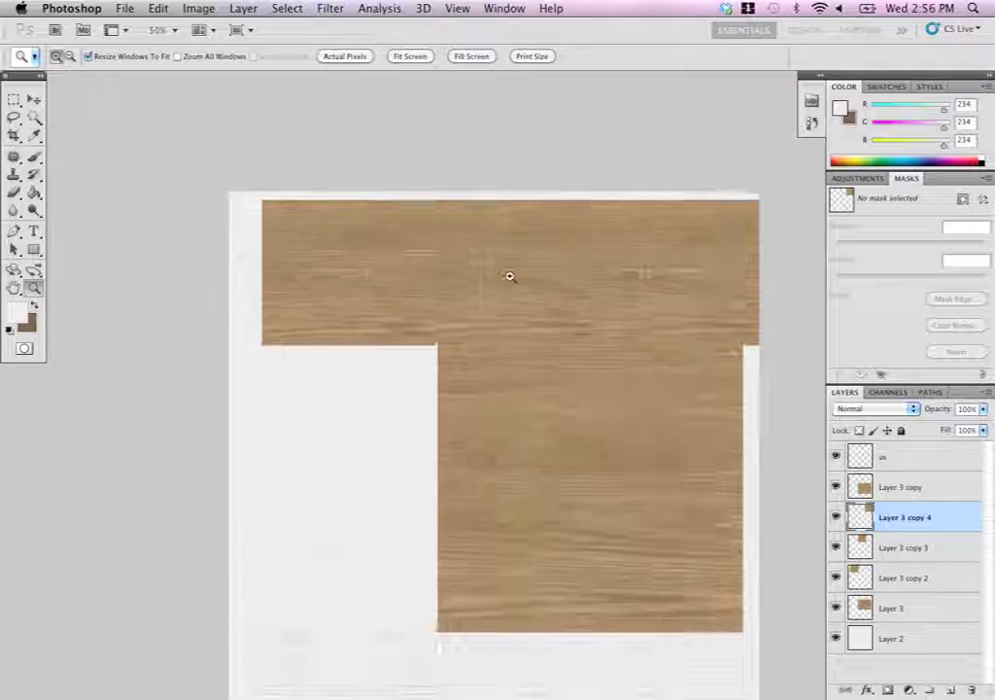
# - Merge all the wood layers from Layer 3 copy down to Layer 3 into a single layer
pyautogui.click(880, 485)
pyautogui.keyDown('shift'); pyautogui.click(899, 607); pyautogui.keyUp('shift')
pyautogui.moveTo(984, 393); pyautogui.dragTo(982, 409)
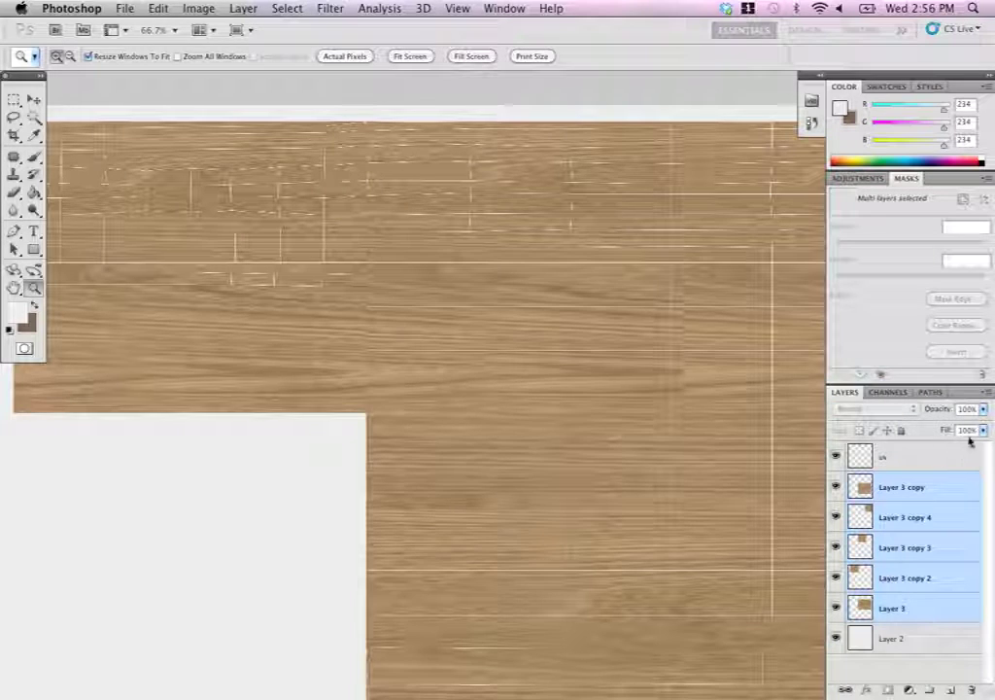
pyautogui.click(987, 394)
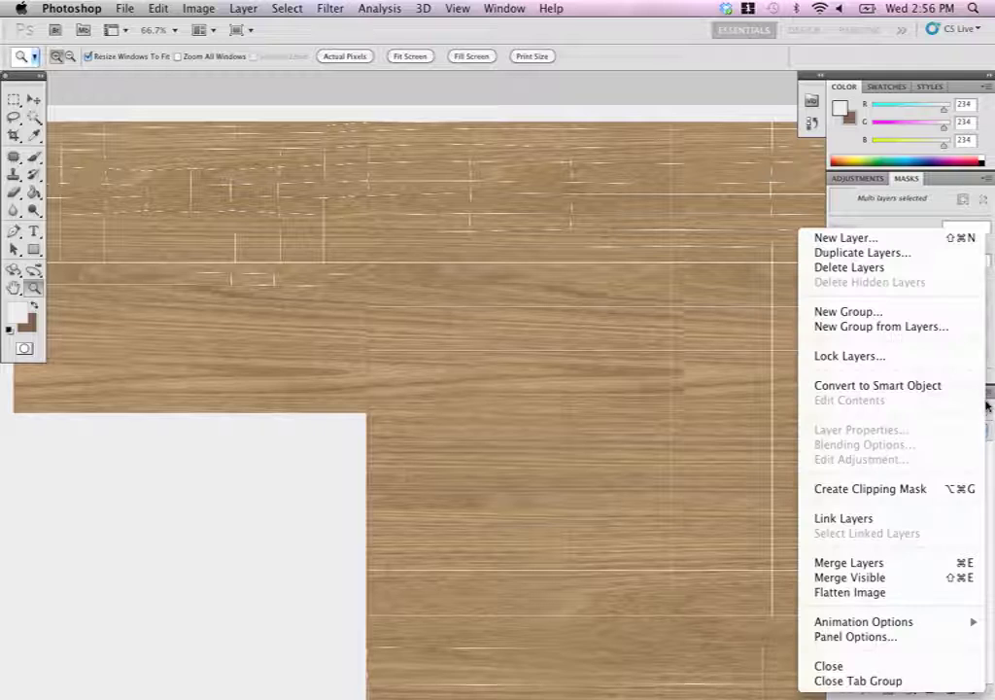
pyautogui.click(885, 562)
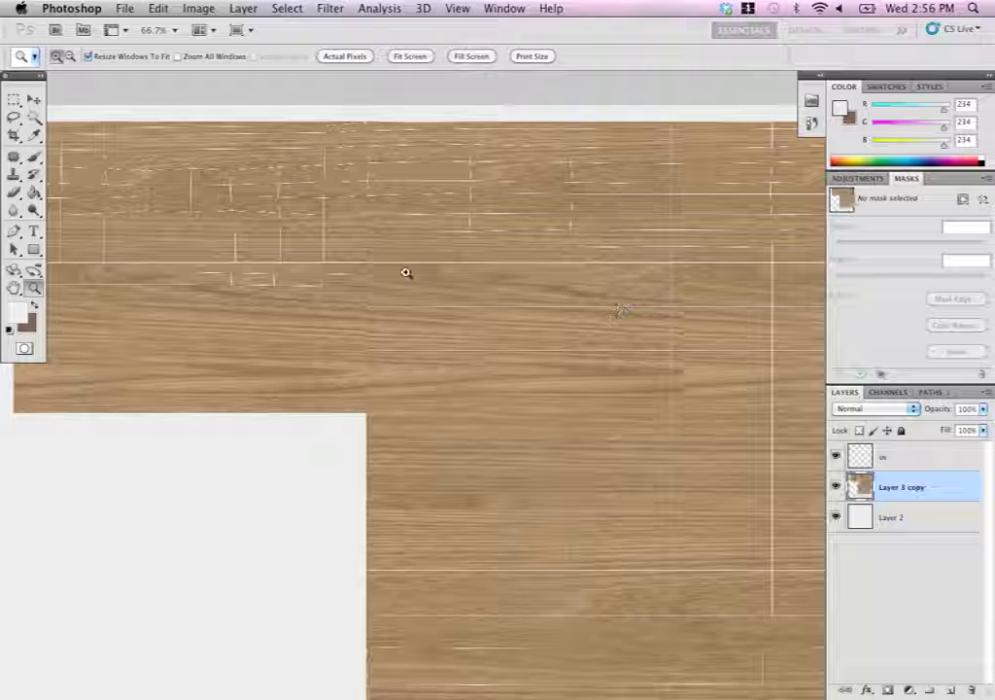
# - Add a new empty layer above the merged wood layer
pyautogui.click(910, 689)
pyautogui.click(926, 652)
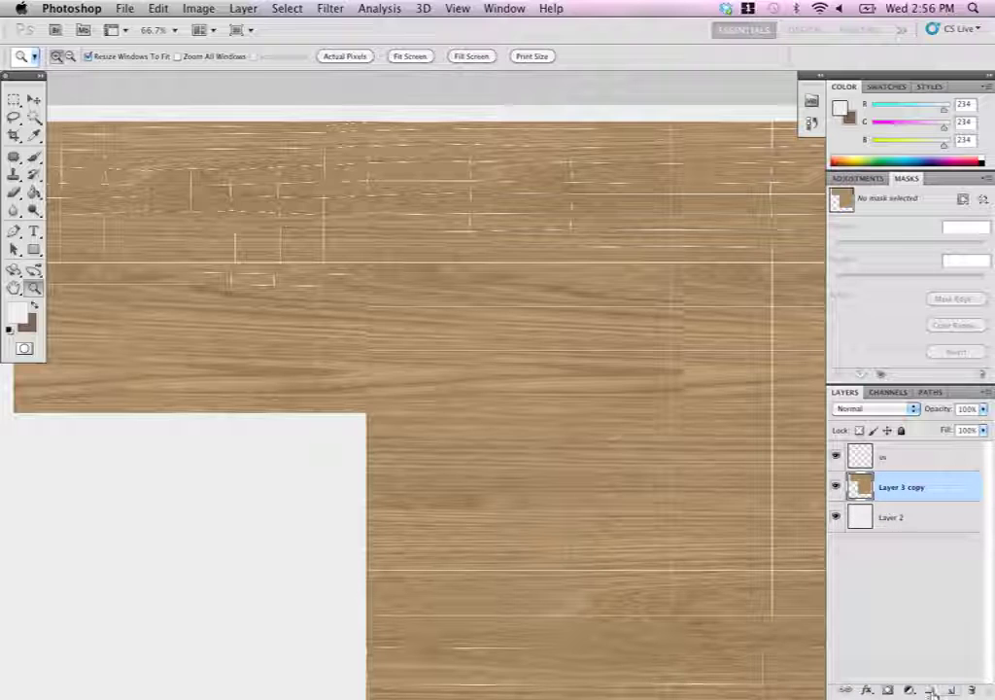
pyautogui.click(949, 690)
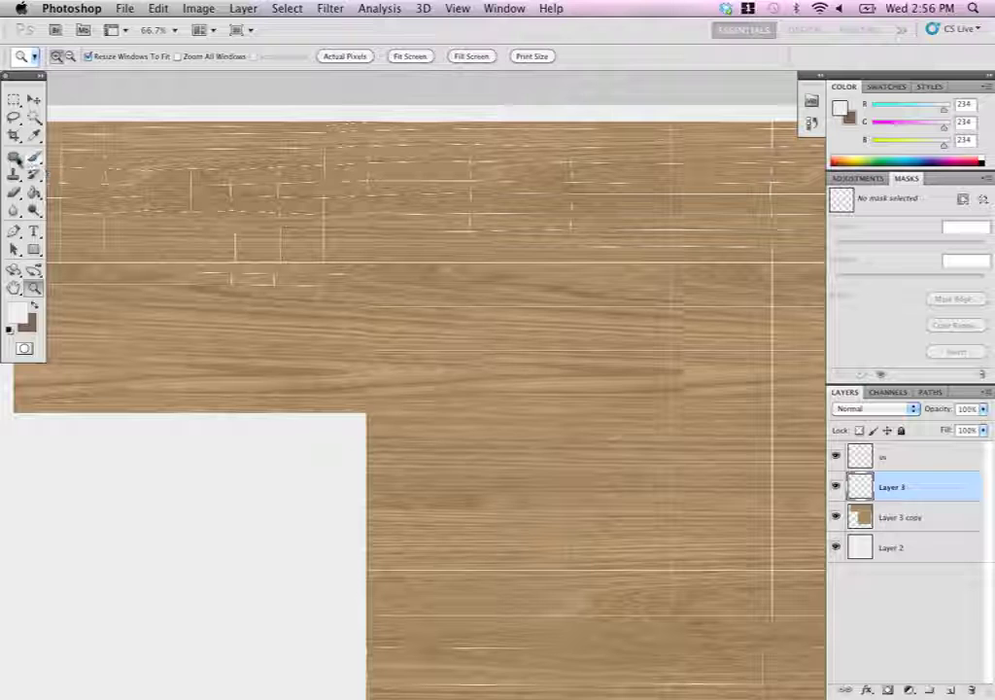
# - Set up the Burn tool with a 135 px brush and try it on the empty layer over the upper-left wood
pyautogui.click(34, 209)
pyautogui.click(34, 209)
pyautogui.click(78, 207)
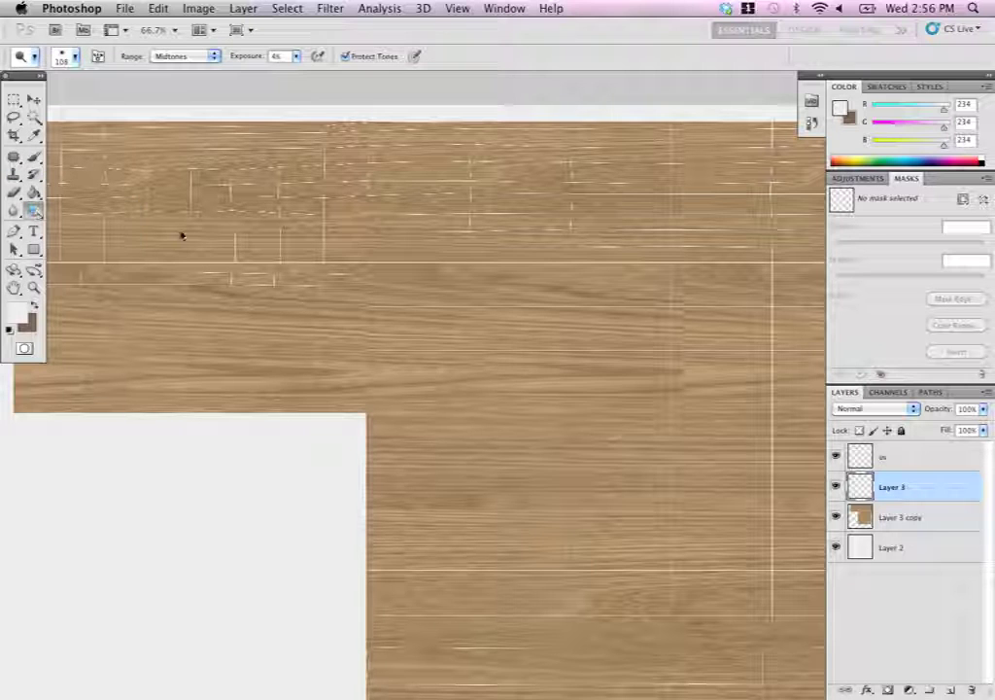
pyautogui.moveTo(283, 254); pyautogui.dragTo(414, 313)
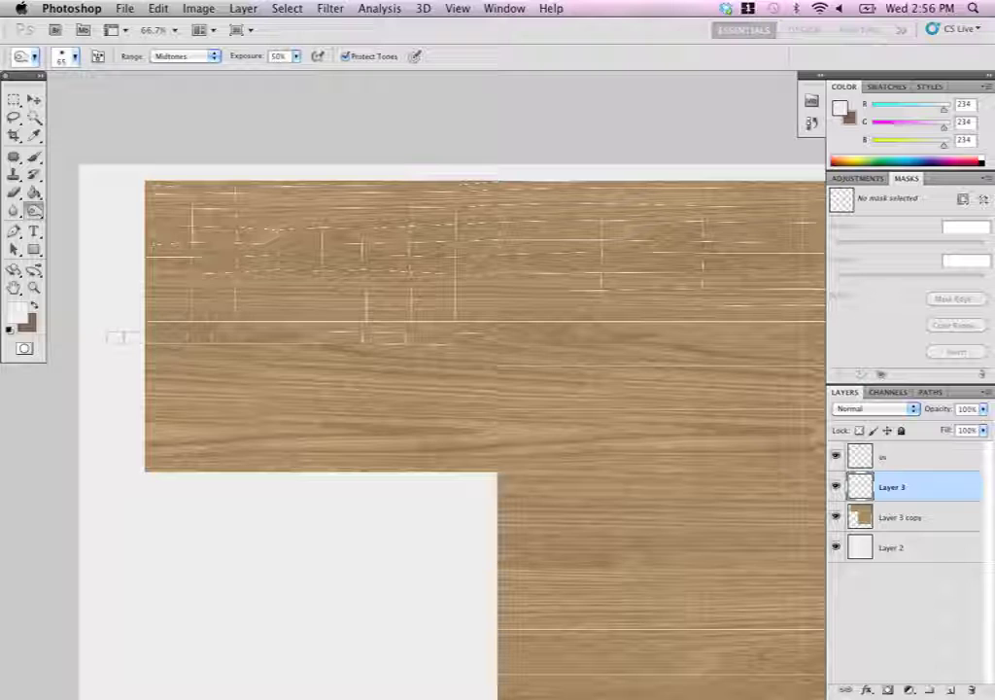
pyautogui.click(298, 56)
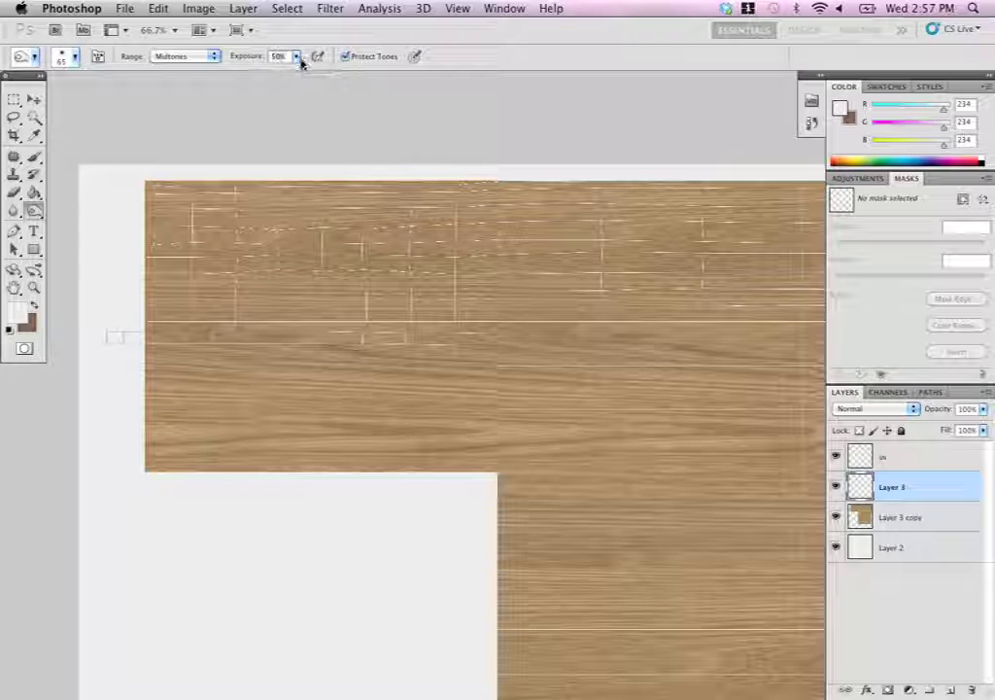
pyautogui.click(392, 60)
pyautogui.click(414, 56)
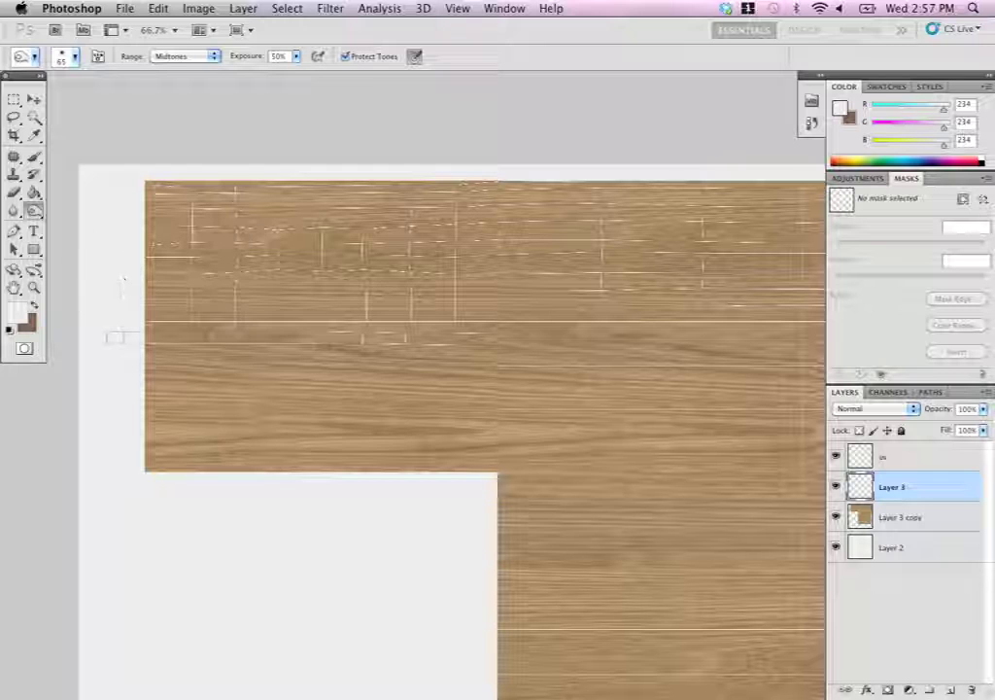
pyautogui.rightClick(261, 281)
pyautogui.click(163, 264)
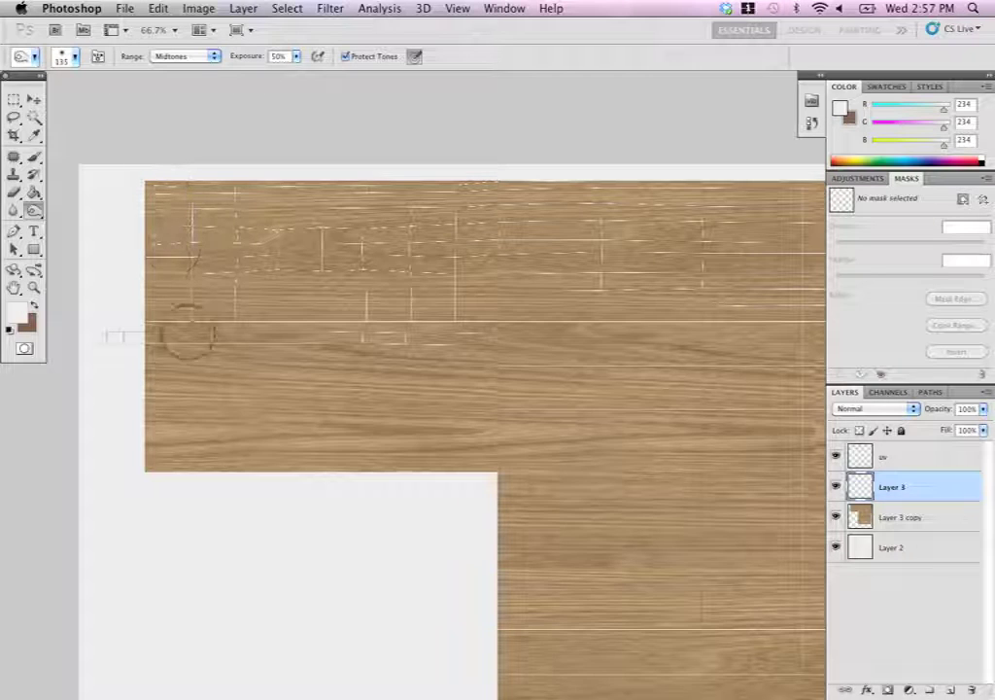
# - Raise the Burn exposure to 83%, keeping the Midtones range, and try burning on the empty layer again
pyautogui.click(194, 57)
pyautogui.click(196, 59)
pyautogui.click(296, 56)
pyautogui.click(187, 347)
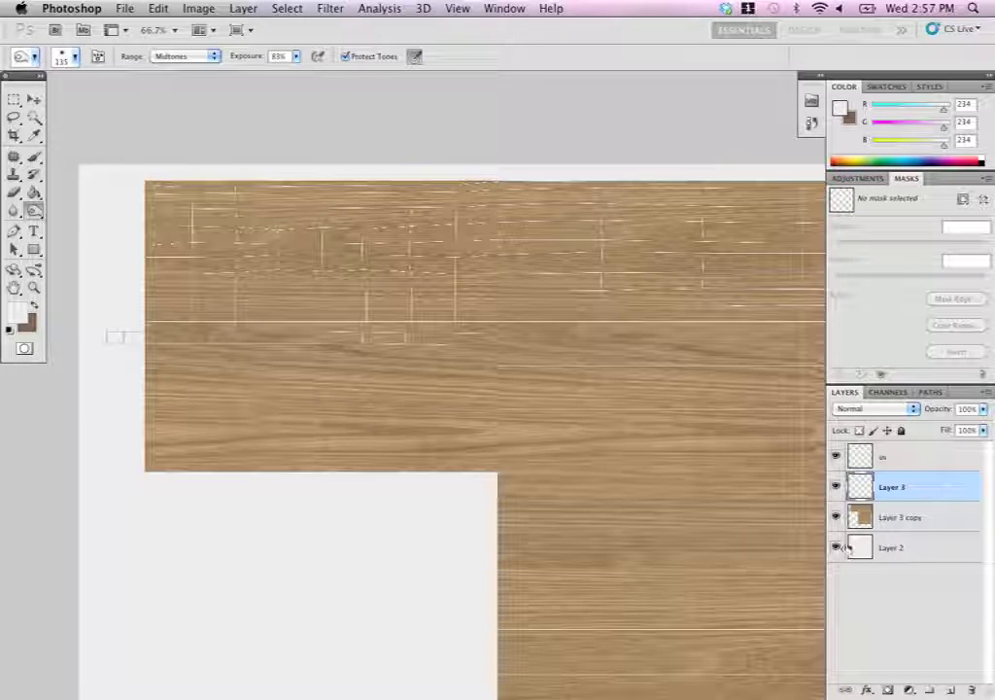
# - On the merged wood layer, burn the left edge and the horizontal UV seam of the upper strip at 57% exposure
pyautogui.click(870, 519)
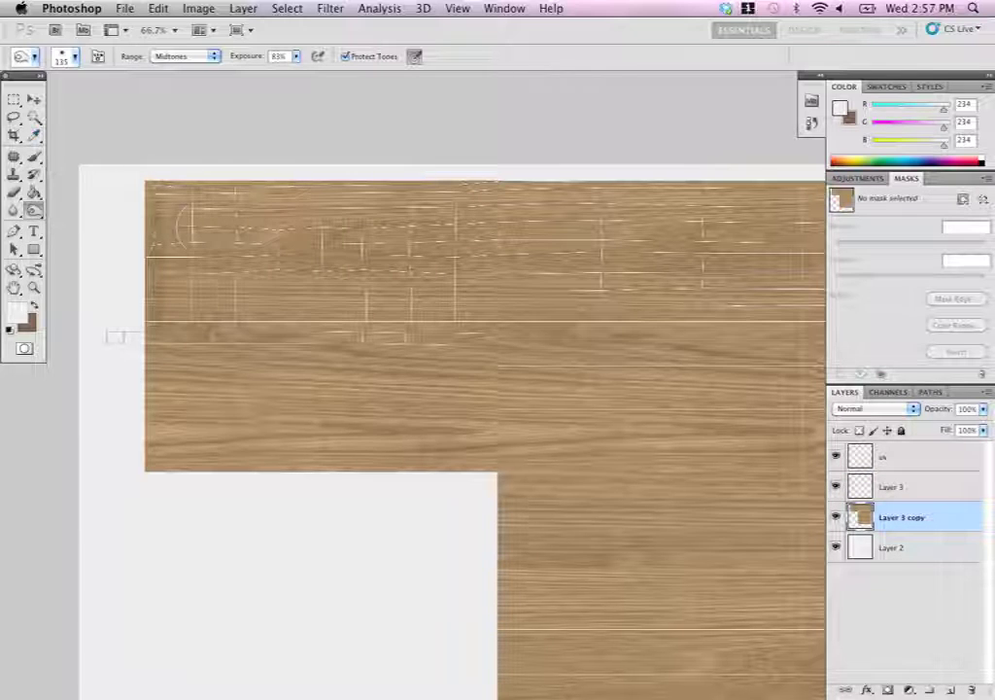
pyautogui.click(296, 56)
pyautogui.moveTo(300, 71); pyautogui.dragTo(280, 72)
pyautogui.moveTo(151, 189)
pyautogui.mouseDown()
pyautogui.moveTo(144, 324)
pyautogui.moveTo(354, 321)
pyautogui.moveTo(254, 309)
pyautogui.moveTo(277, 319)
pyautogui.moveTo(562, 322)
pyautogui.mouseUp()
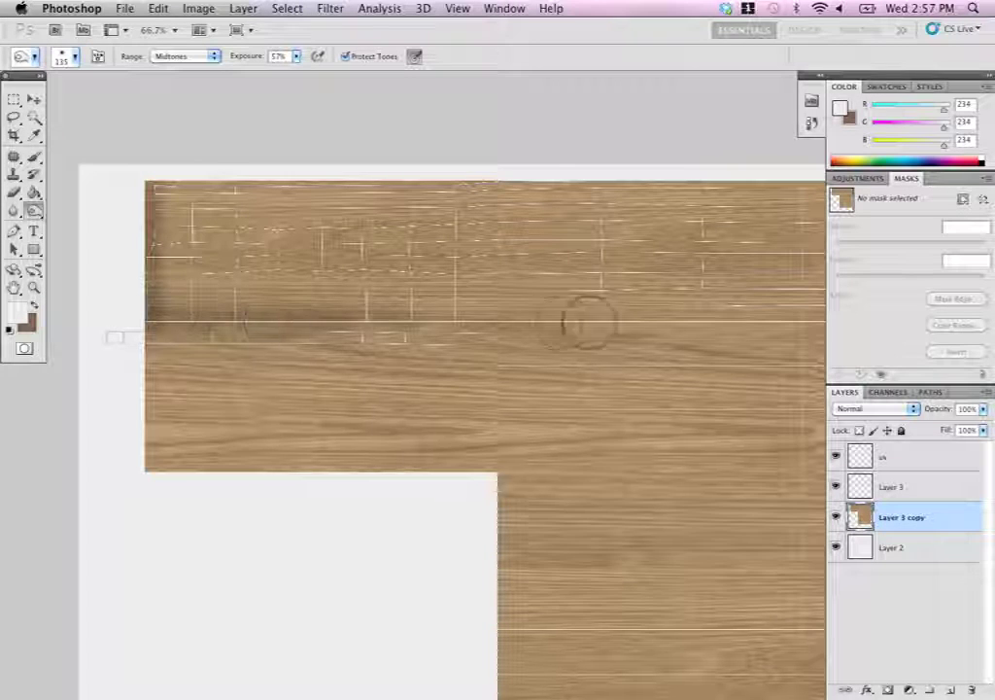
pyautogui.hscroll(8, 266, 259)
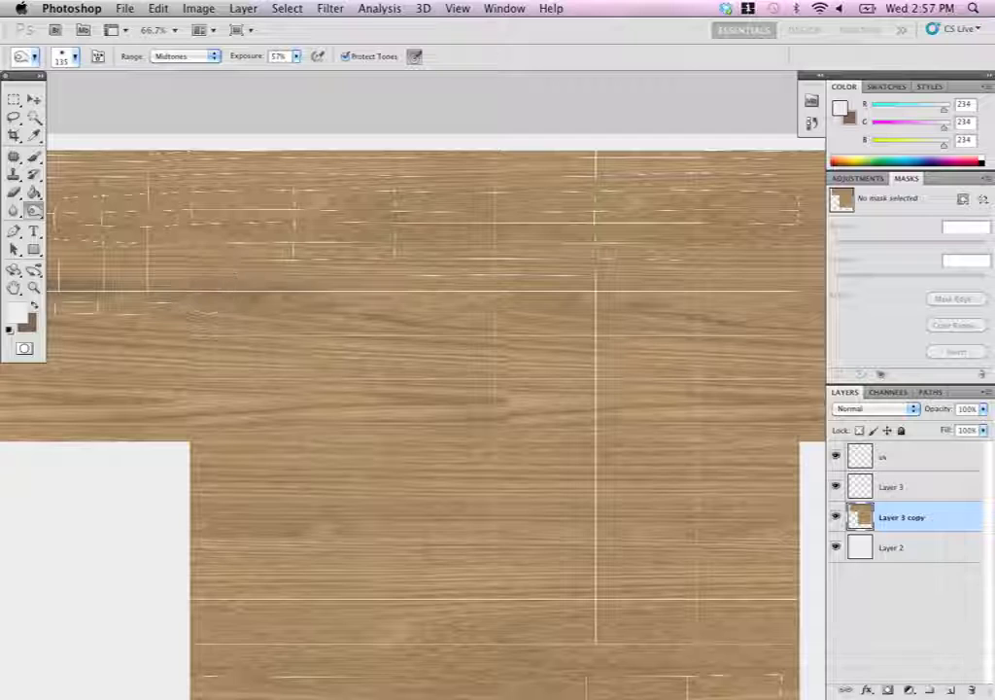
pyautogui.moveTo(335, 287)
pyautogui.mouseDown()
pyautogui.moveTo(642, 287)
pyautogui.moveTo(107, 287)
pyautogui.moveTo(565, 292)
pyautogui.mouseUp()
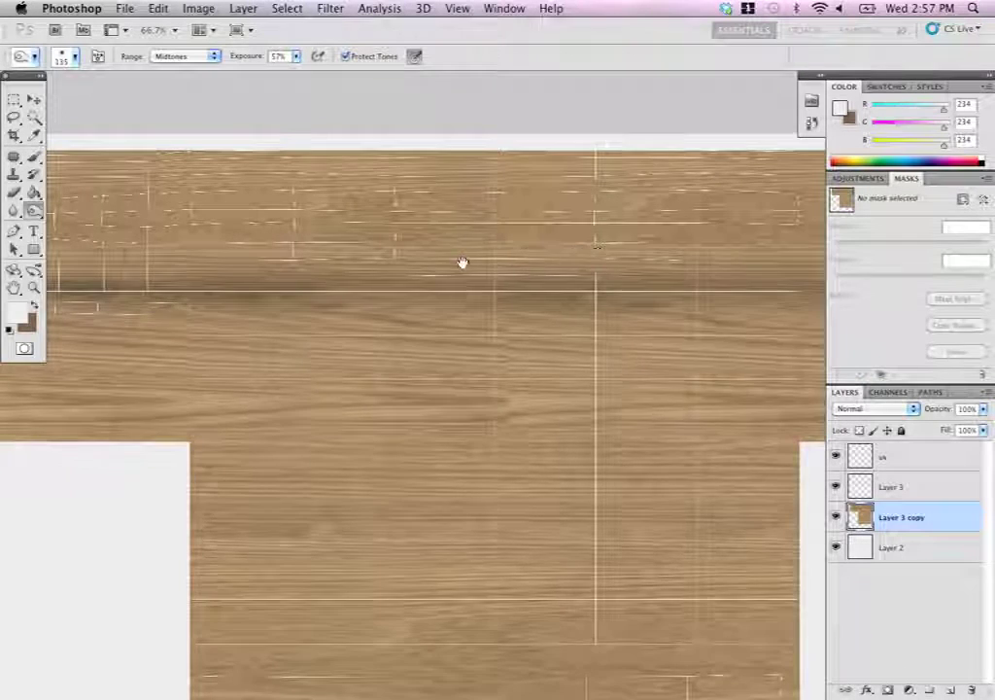
# - Burn a dark vertical band down the wood along the UV border near the texture's right edge
pyautogui.hscroll(6, 472, 262)
pyautogui.moveTo(584, 207)
pyautogui.mouseDown()
pyautogui.moveTo(583, 291)
pyautogui.moveTo(577, 150)
pyautogui.moveTo(572, 398)
pyautogui.moveTo(577, 382)
pyautogui.moveTo(598, 642)
pyautogui.mouseUp()
pyautogui.hscroll(-7, 637, 350)
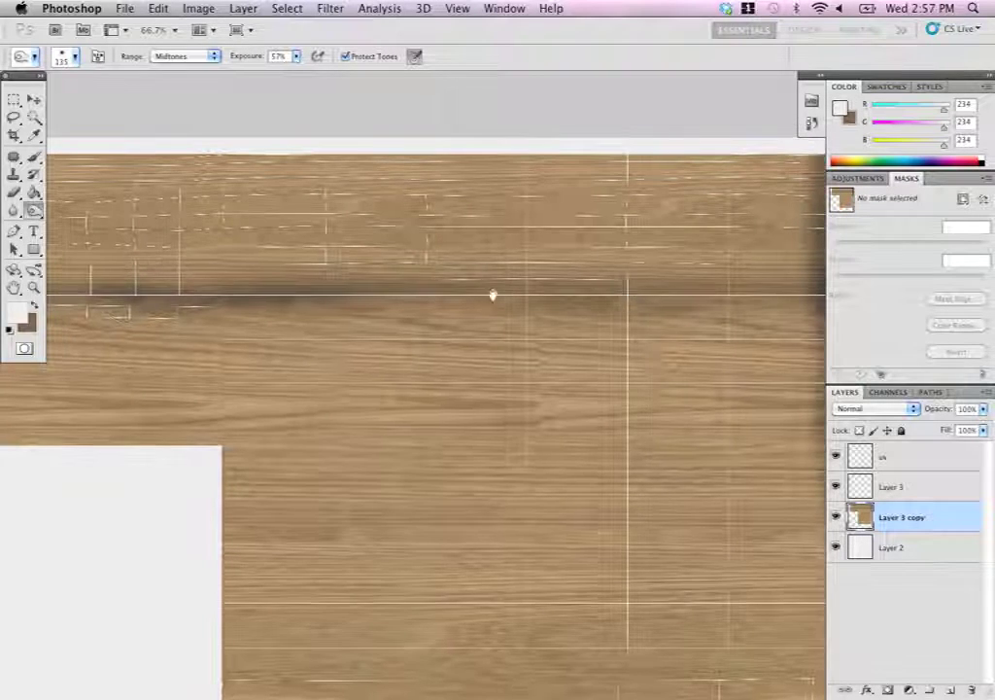
pyautogui.hscroll(-10, 491, 294)
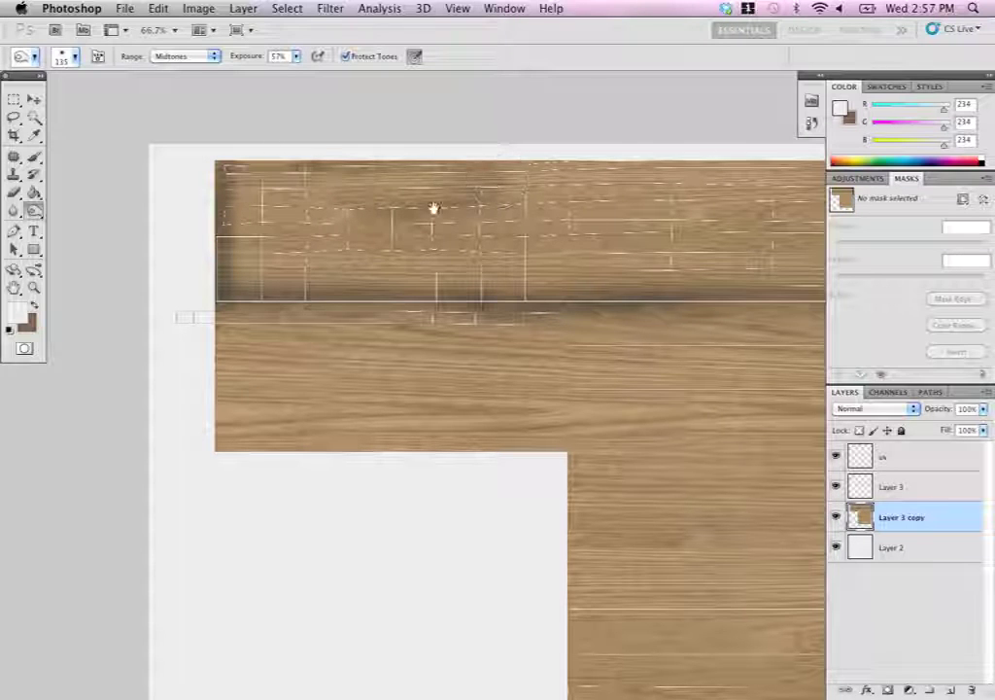
# - Burn the left and right edges of the large wood panel, darkening its lower right corner most heavily
pyautogui.hscroll(14, 484, 145)
pyautogui.scroll(-3, 507, 207)
pyautogui.moveTo(191, 265); pyautogui.dragTo(209, 216)
pyautogui.moveTo(132, 204)
pyautogui.mouseDown()
pyautogui.moveTo(127, 382)
pyautogui.moveTo(109, 408)
pyautogui.mouseUp()
pyautogui.moveTo(285, 375); pyautogui.dragTo(334, 284)
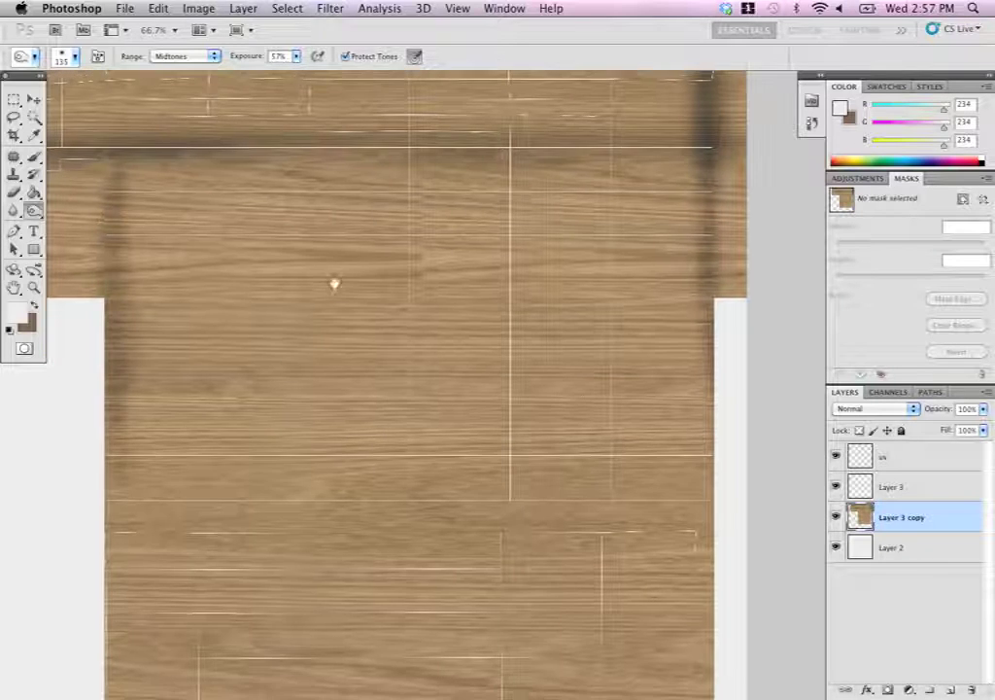
pyautogui.scroll(-3, 334, 284)
pyautogui.moveTo(677, 532)
pyautogui.mouseDown()
pyautogui.moveTo(689, 589)
pyautogui.moveTo(715, 600)
pyautogui.moveTo(689, 617)
pyautogui.moveTo(756, 530)
pyautogui.moveTo(740, 422)
pyautogui.moveTo(755, 173)
pyautogui.moveTo(720, 421)
pyautogui.mouseUp()
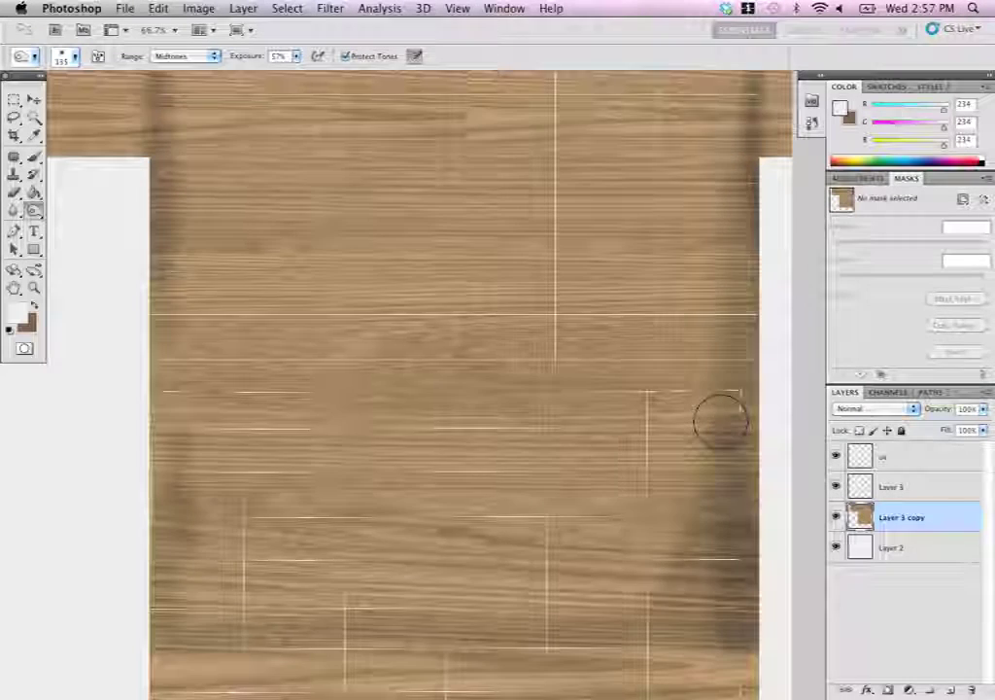
pyautogui.press('super+minus')
pyautogui.press('super+minus')
pyautogui.moveTo(515, 243); pyautogui.dragTo(465, 264)
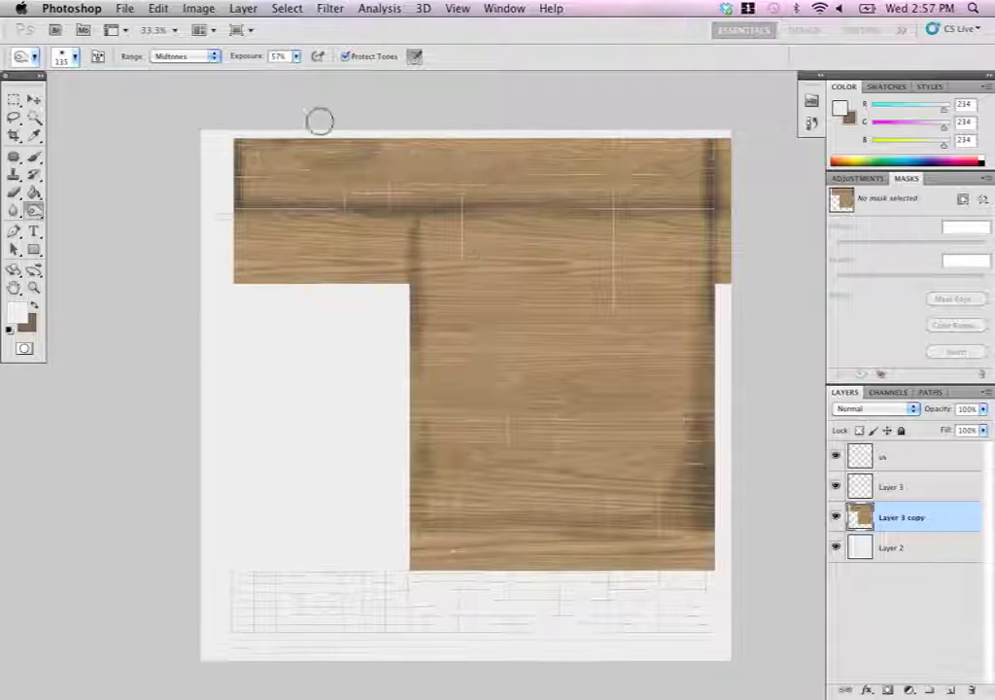
# - Open PlasterWhiteDirty0009_S.jpg from the textures folder and select the whole image
pyautogui.click(124, 8)
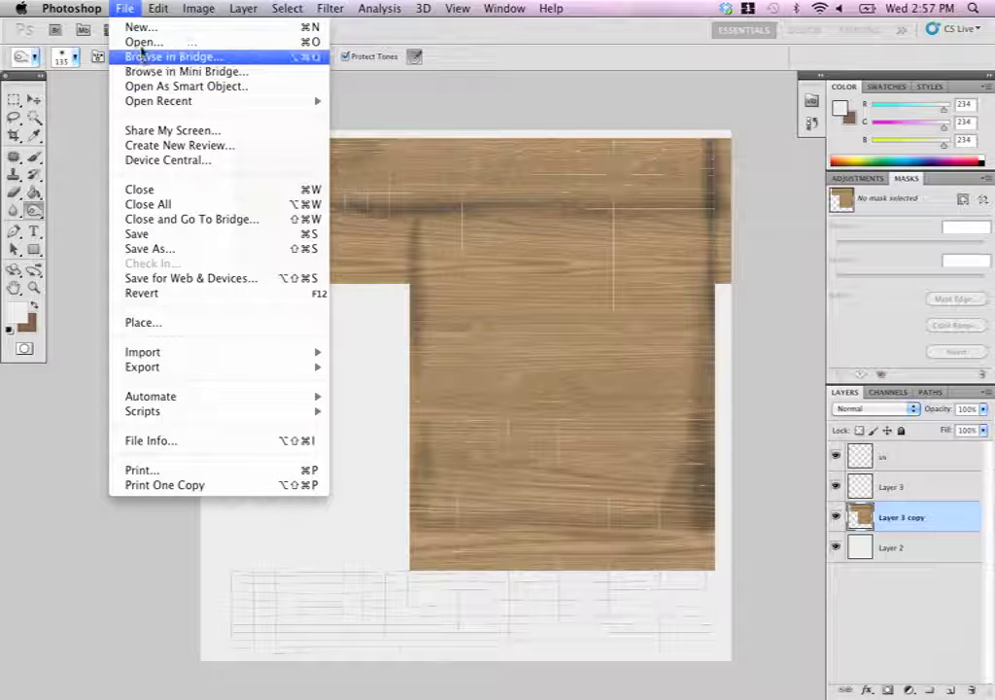
pyautogui.click(145, 38)
pyautogui.click(389, 114)
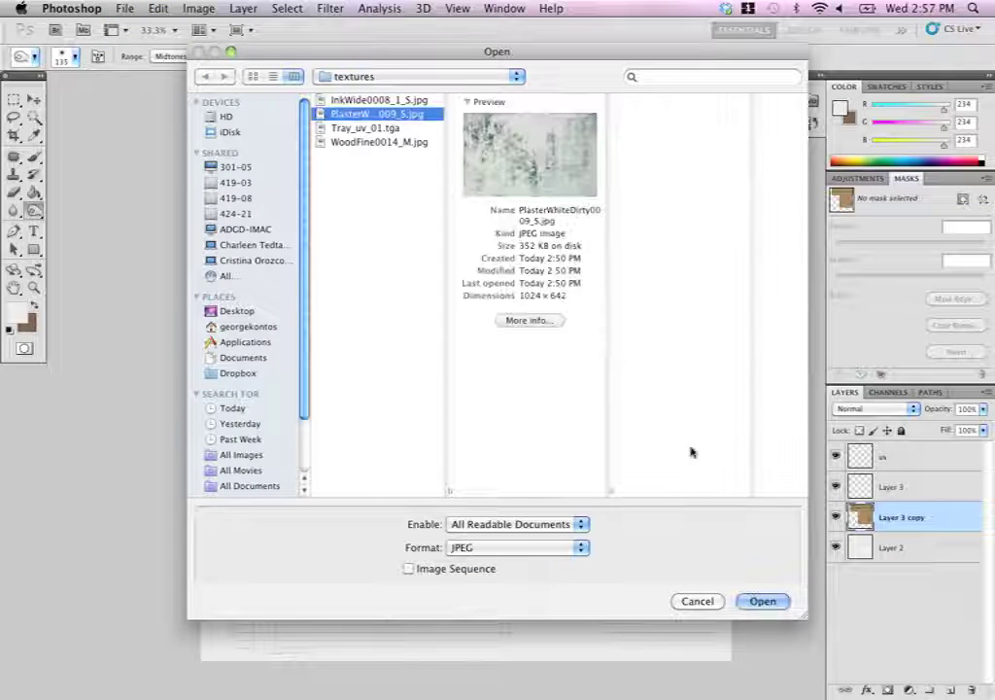
pyautogui.click(763, 602)
pyautogui.press('super+a')
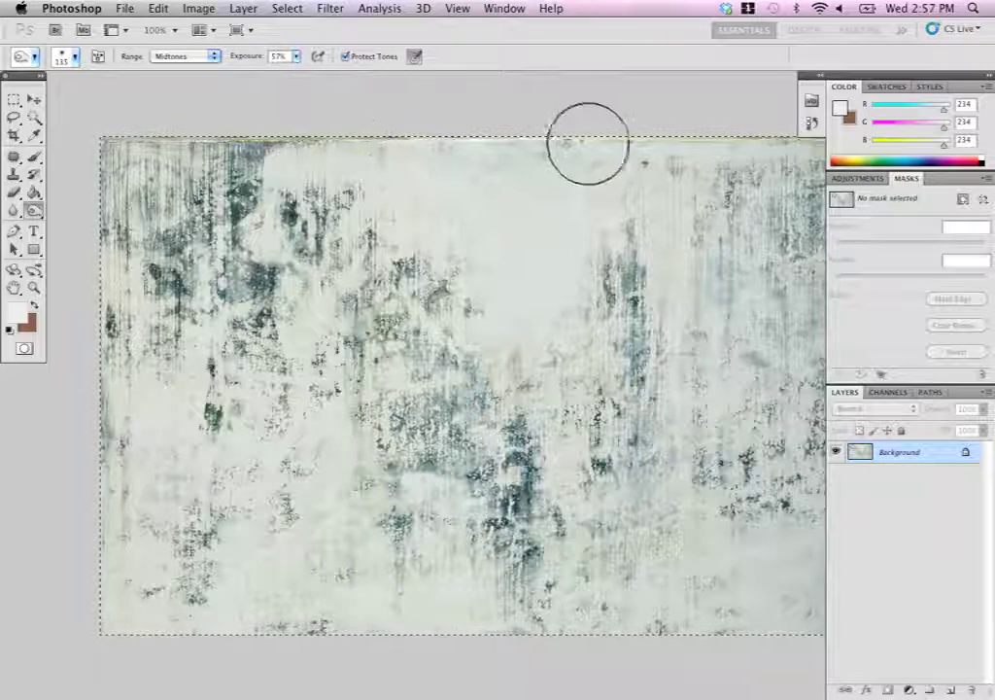
# - Paste the plaster image into Tray_uv_01.tga as a new layer above the merged wood
pyautogui.press('f')
pyautogui.press('f')
pyautogui.press('f')
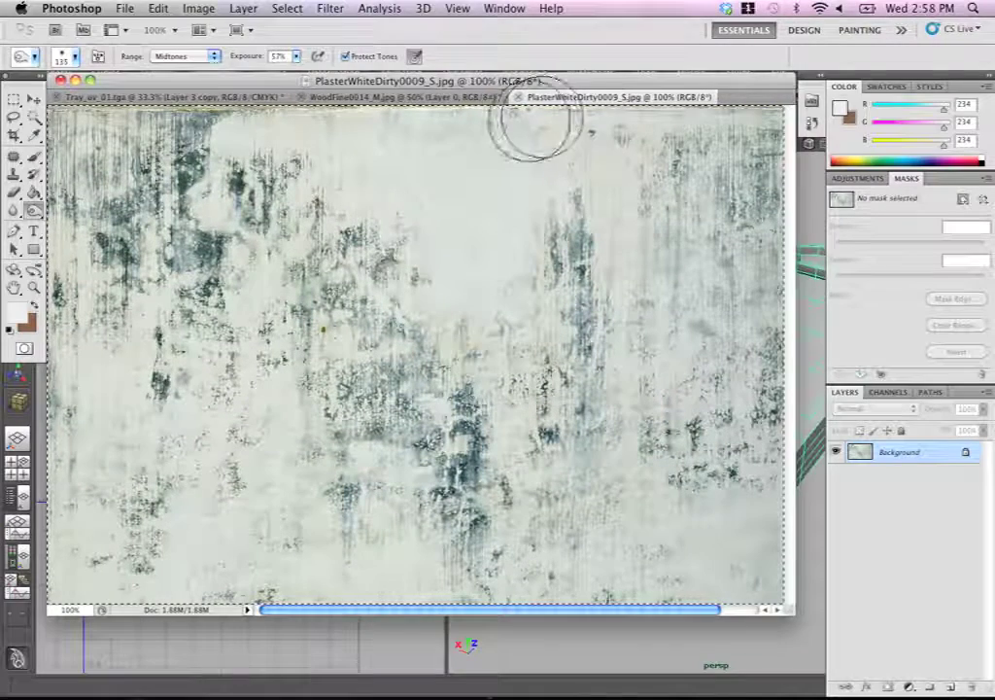
pyautogui.click(399, 97)
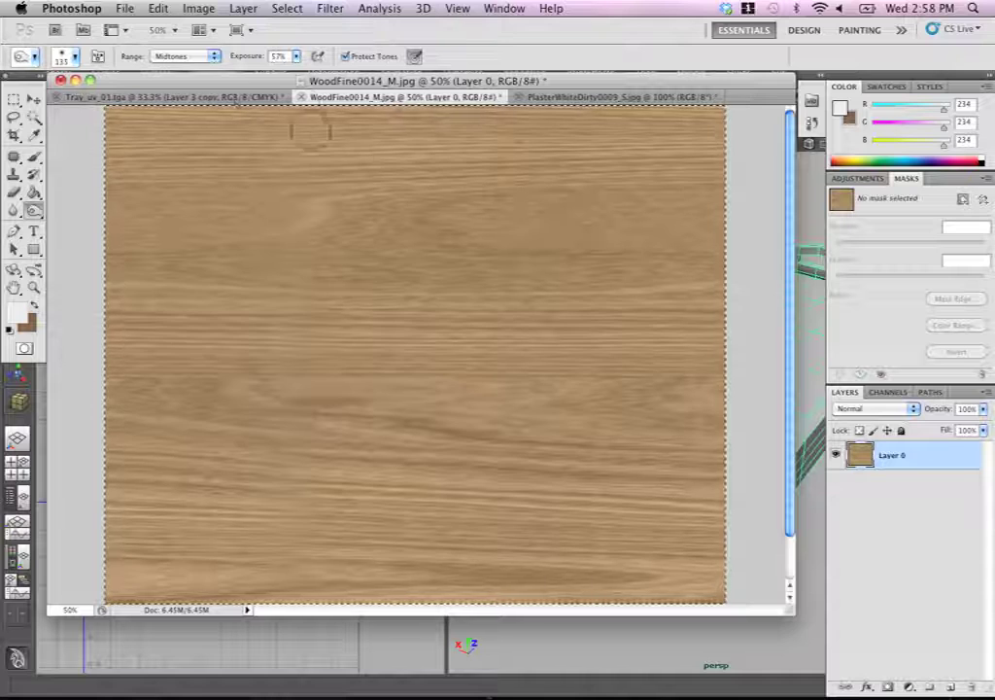
pyautogui.click(230, 98)
pyautogui.hotkey('ctrl', 'v')
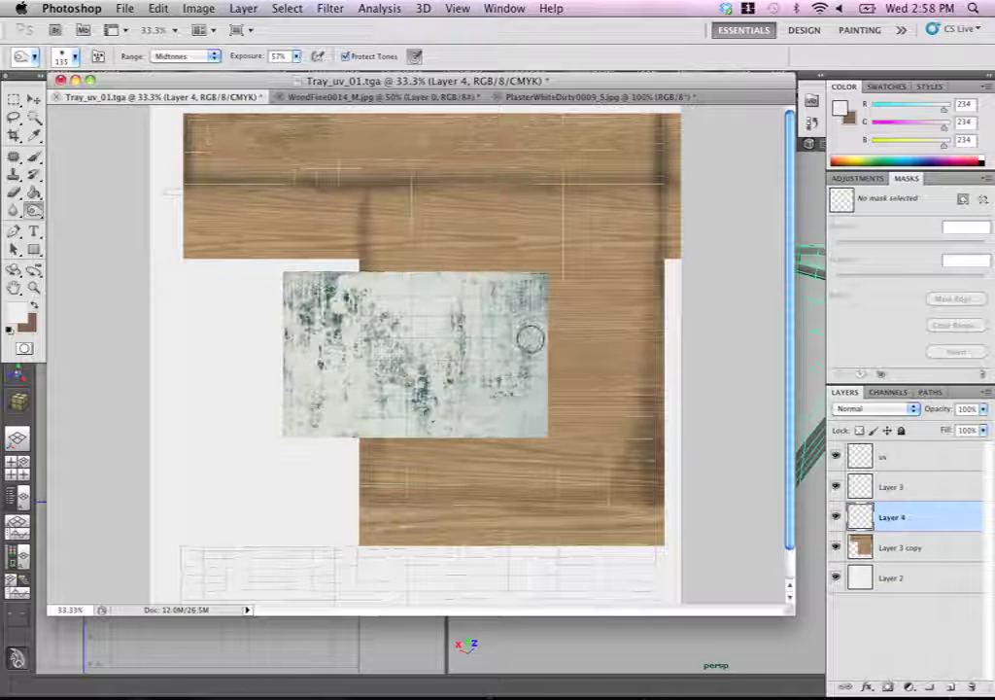
# - Return to the full-screen view and move the plaster layer up over the horizontal burned seam
pyautogui.press('f')
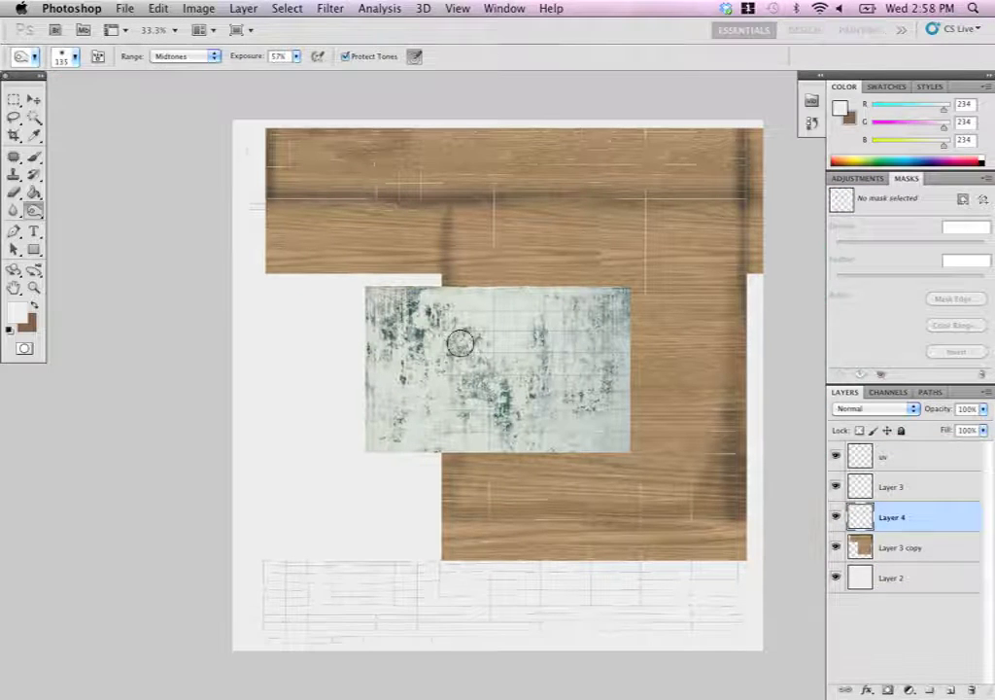
pyautogui.hotkey('ctrl', '+')
pyautogui.press('v')
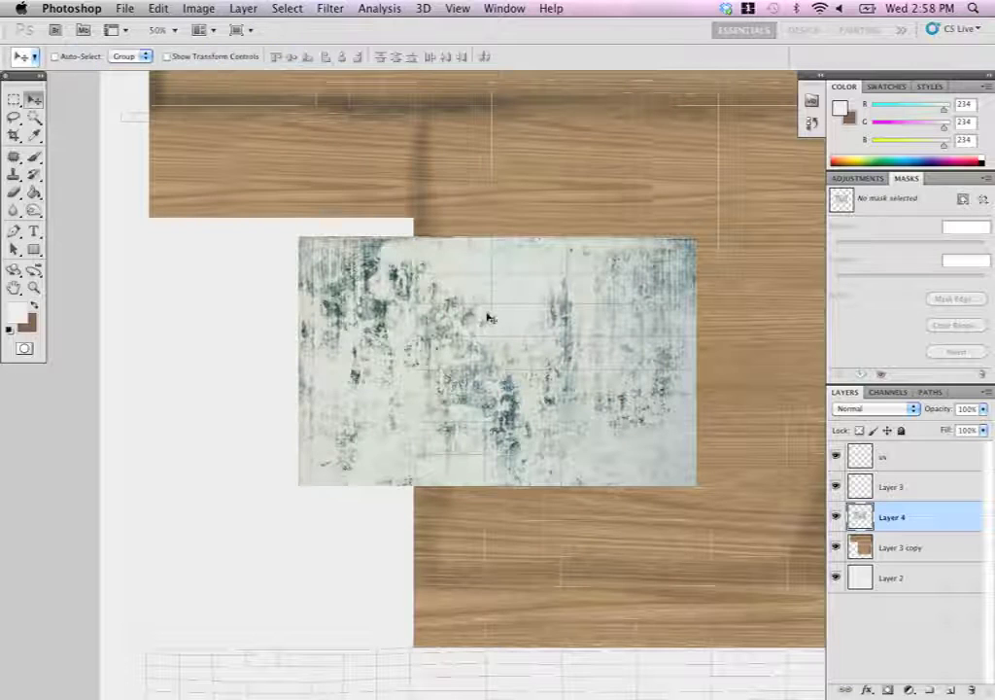
pyautogui.moveTo(485, 307); pyautogui.dragTo(498, 187)
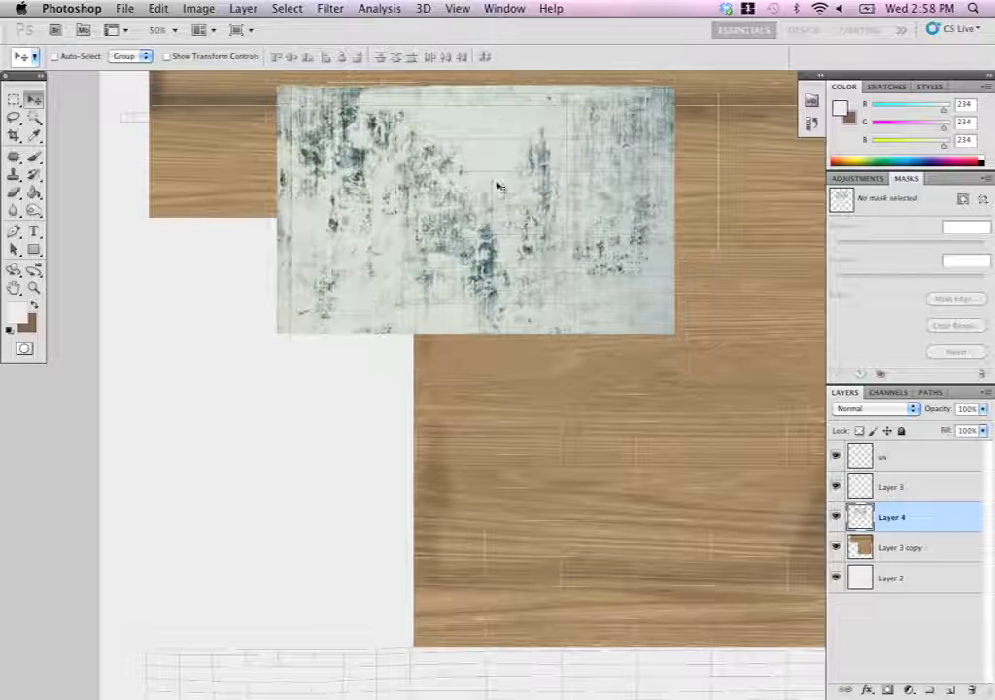
# - Try the Screen and Multiply blending modes on the plaster layer
pyautogui.click(886, 409)
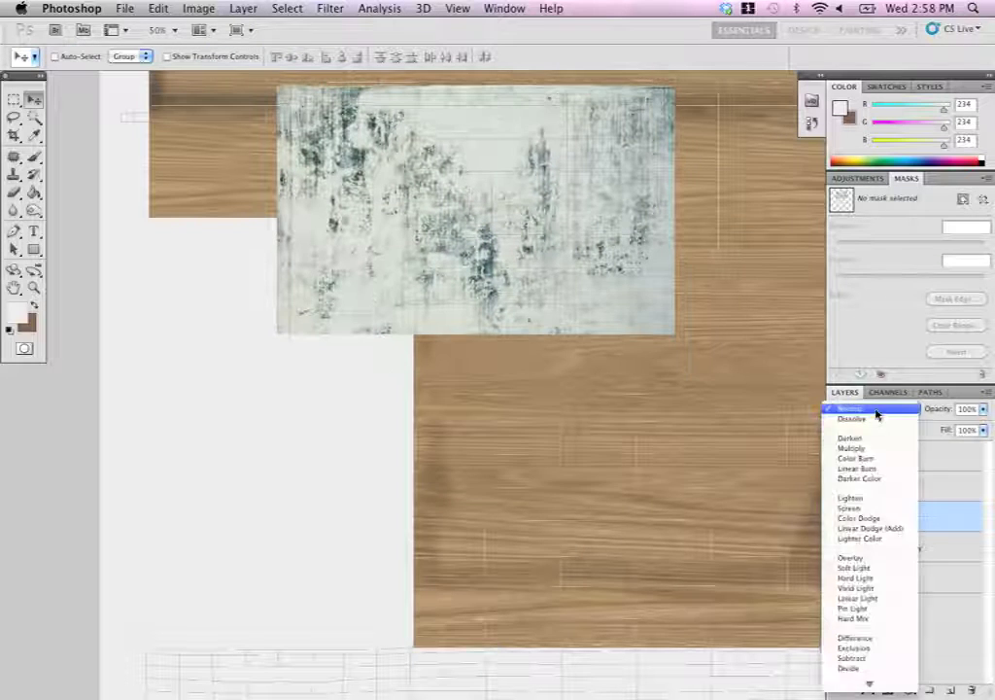
pyautogui.click(869, 513)
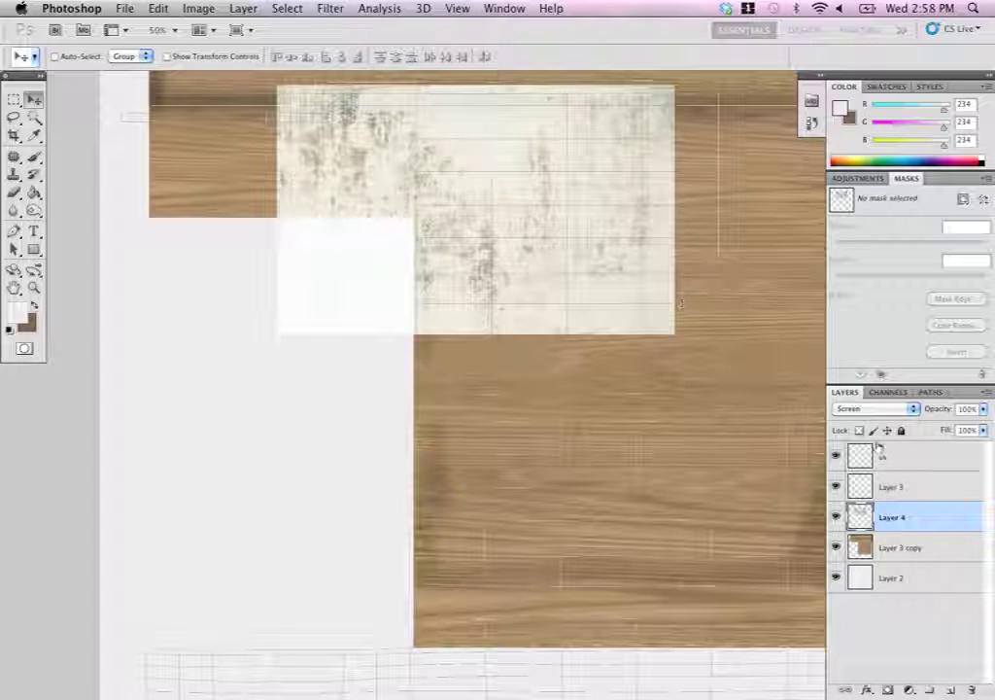
pyautogui.click(875, 409)
pyautogui.click(864, 349)
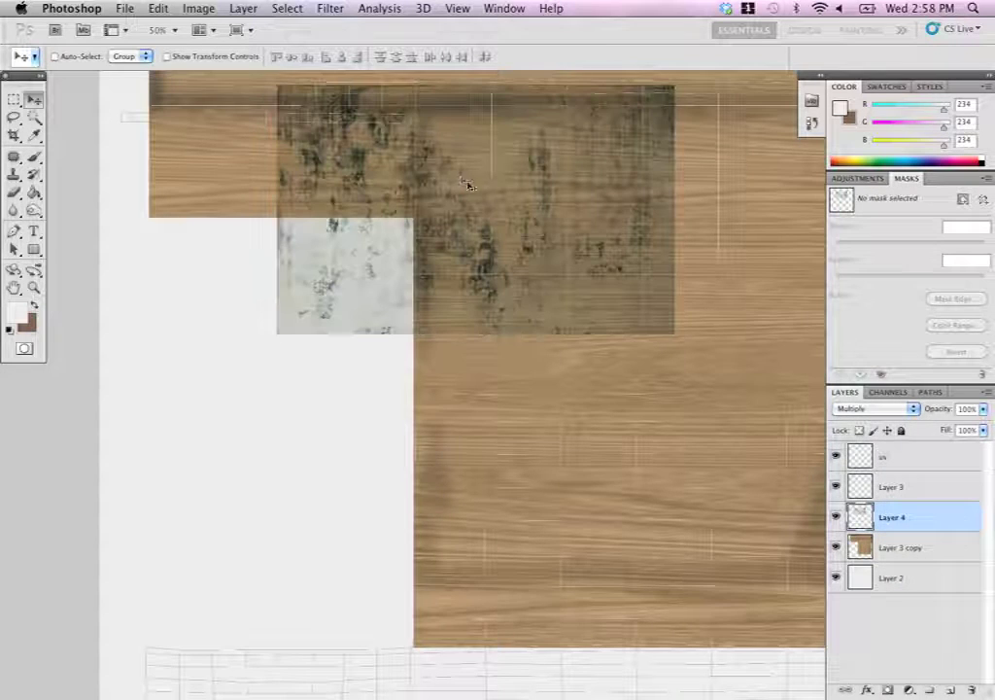
# - Align the plaster layer with the top edge of the wood and set its blending mode to Overlay
pyautogui.moveTo(473, 176); pyautogui.dragTo(335, 160)
pyautogui.moveTo(412, 377); pyautogui.dragTo(423, 572)
pyautogui.moveTo(505, 377); pyautogui.dragTo(656, 293)
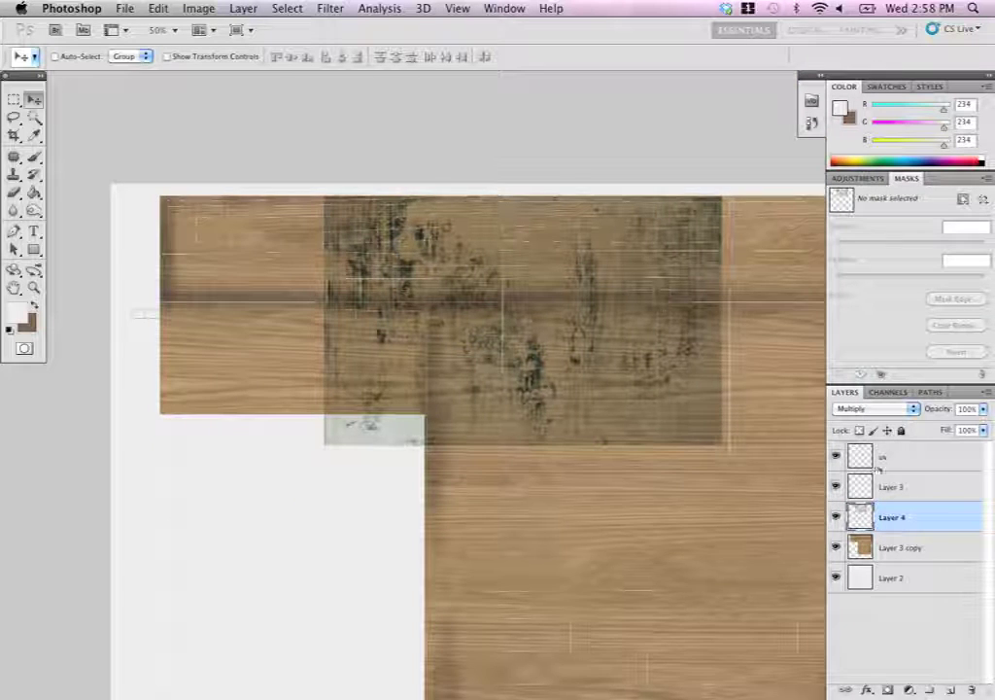
pyautogui.click(872, 412)
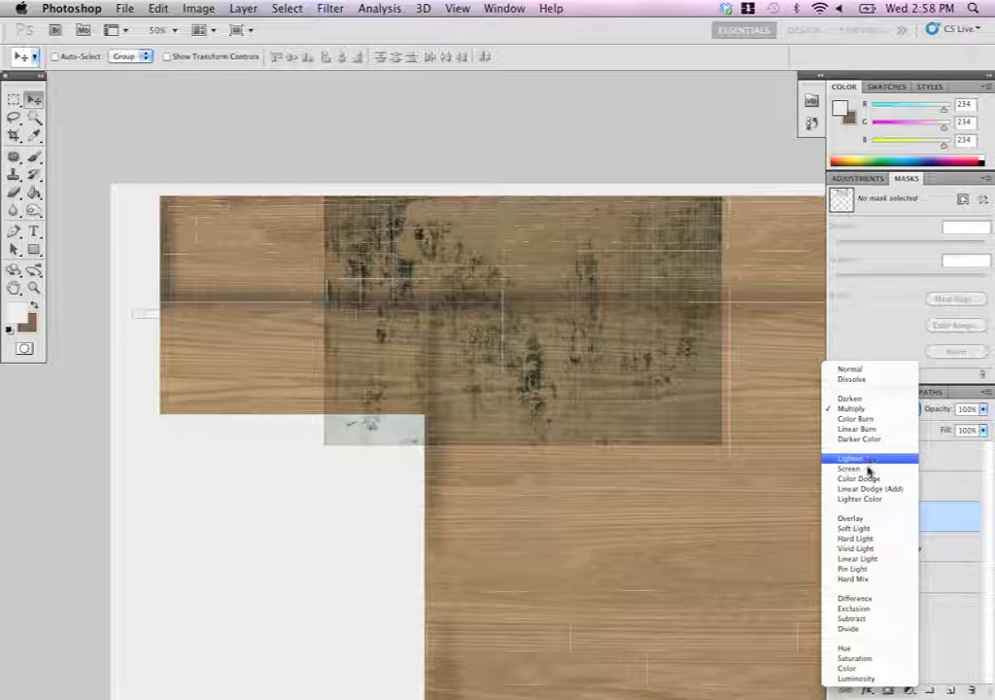
pyautogui.click(864, 522)
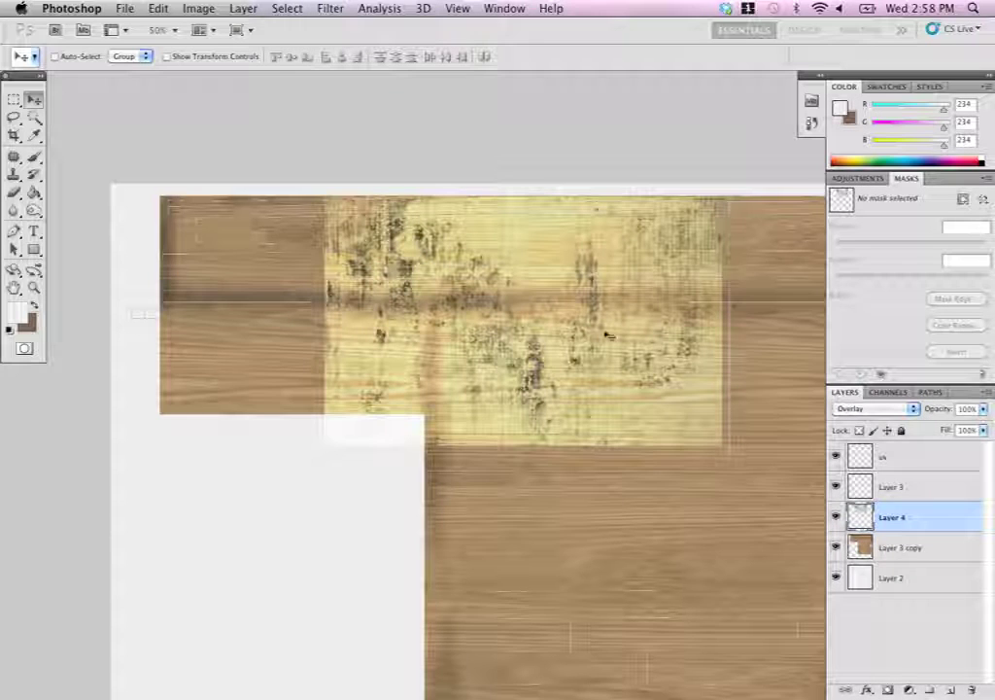
# - Align the plaster layer with the left edge of the wood and set its blending mode to Multiply
pyautogui.moveTo(523, 253); pyautogui.dragTo(367, 253)
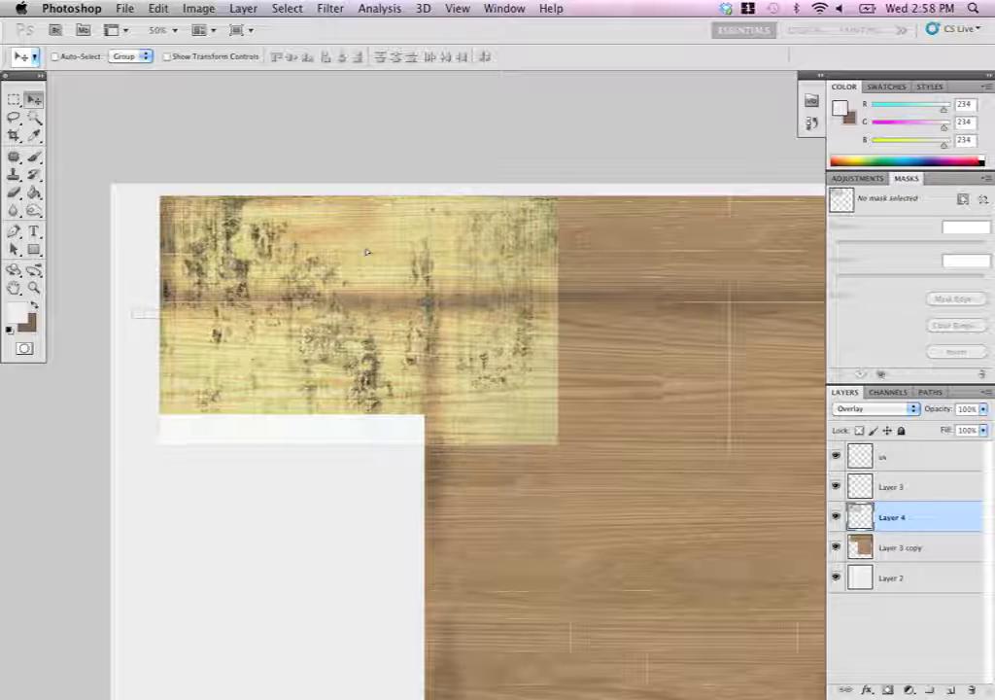
pyautogui.click(875, 412)
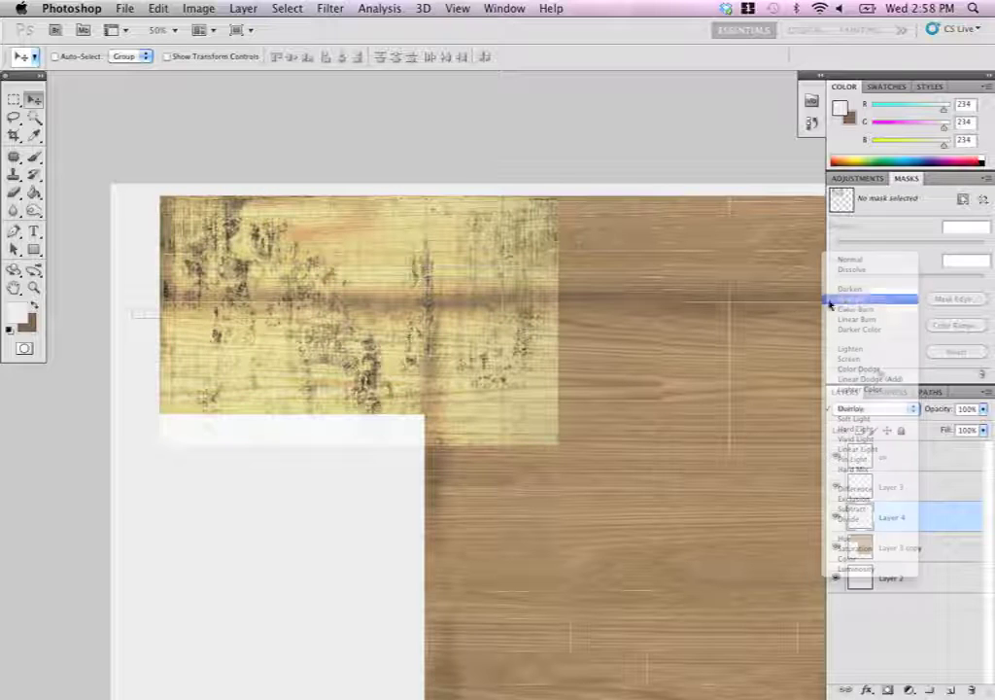
pyautogui.click(853, 309)
# - Add a layer mask to the plaster layer and set up a black brush at 89% opacity
pyautogui.click(888, 690)
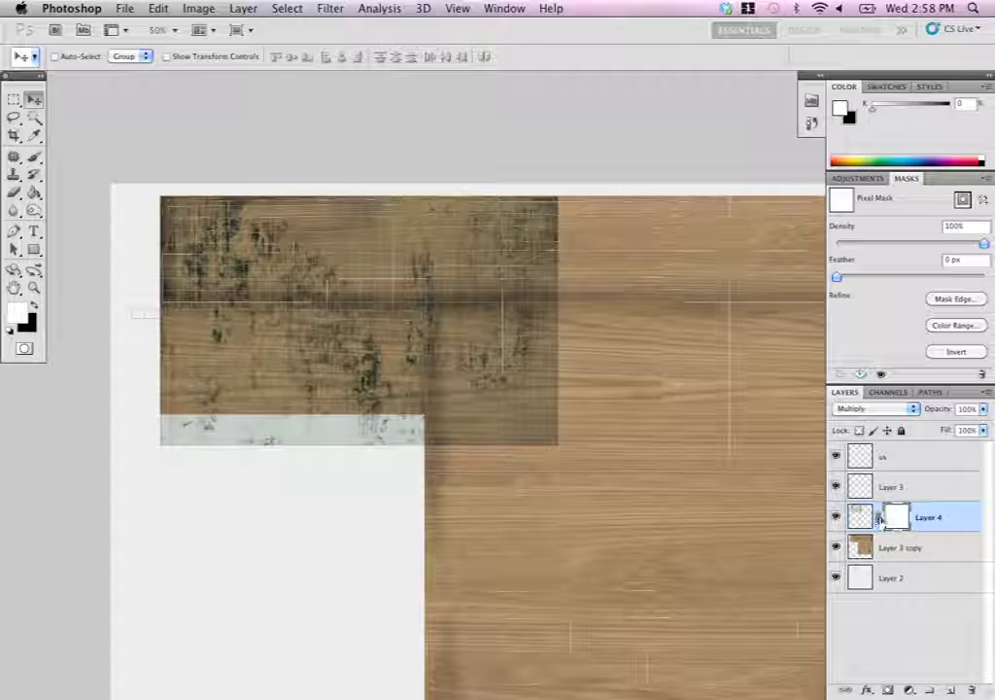
pyautogui.click(35, 310)
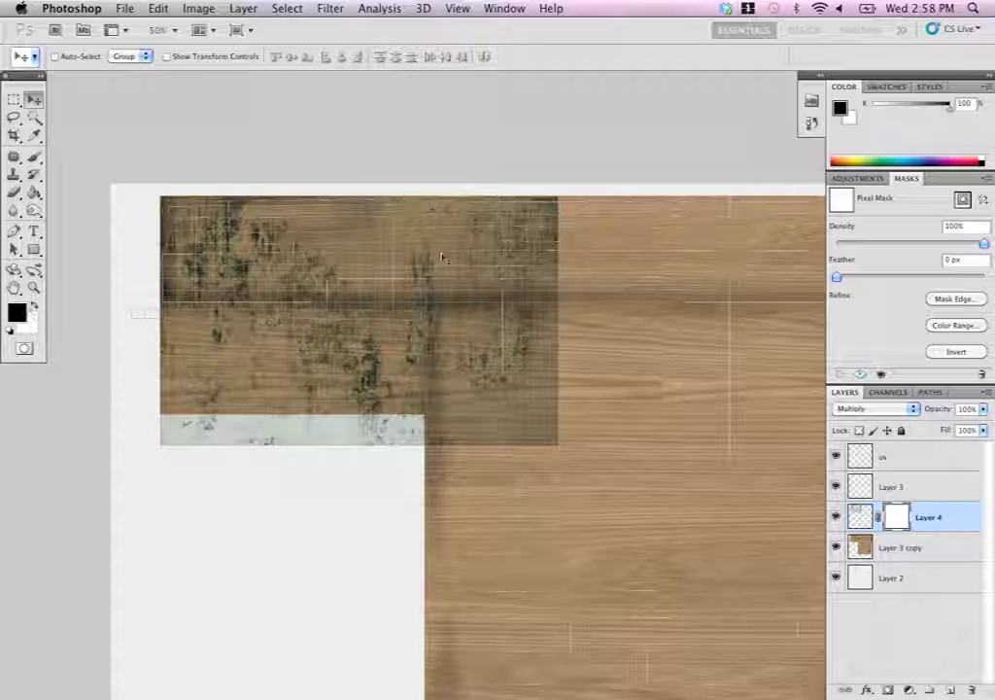
pyautogui.press('b')
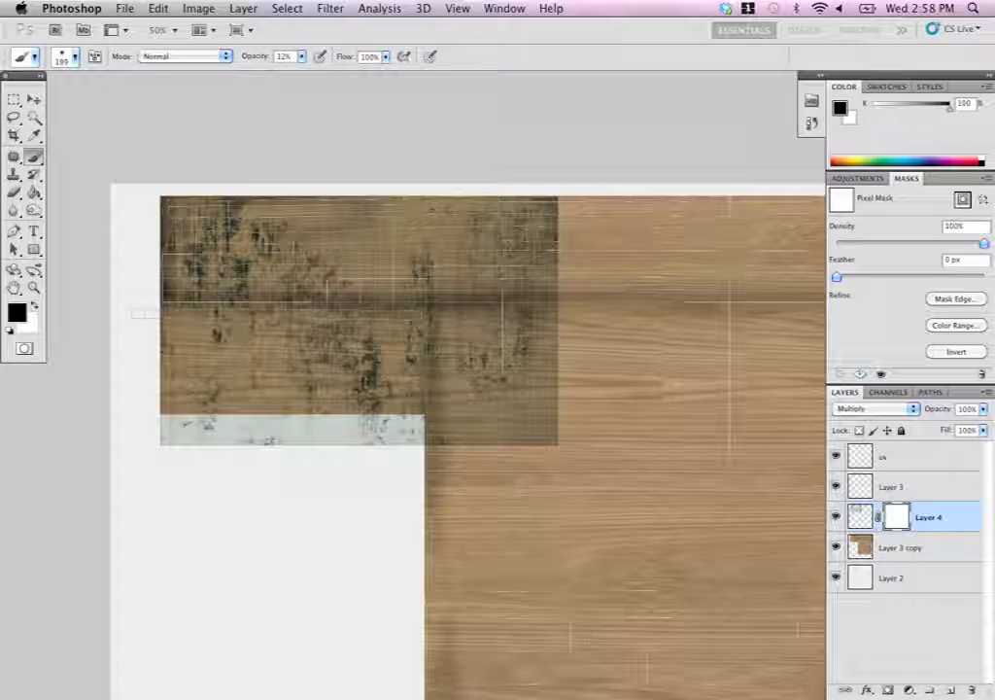
pyautogui.click(302, 56)
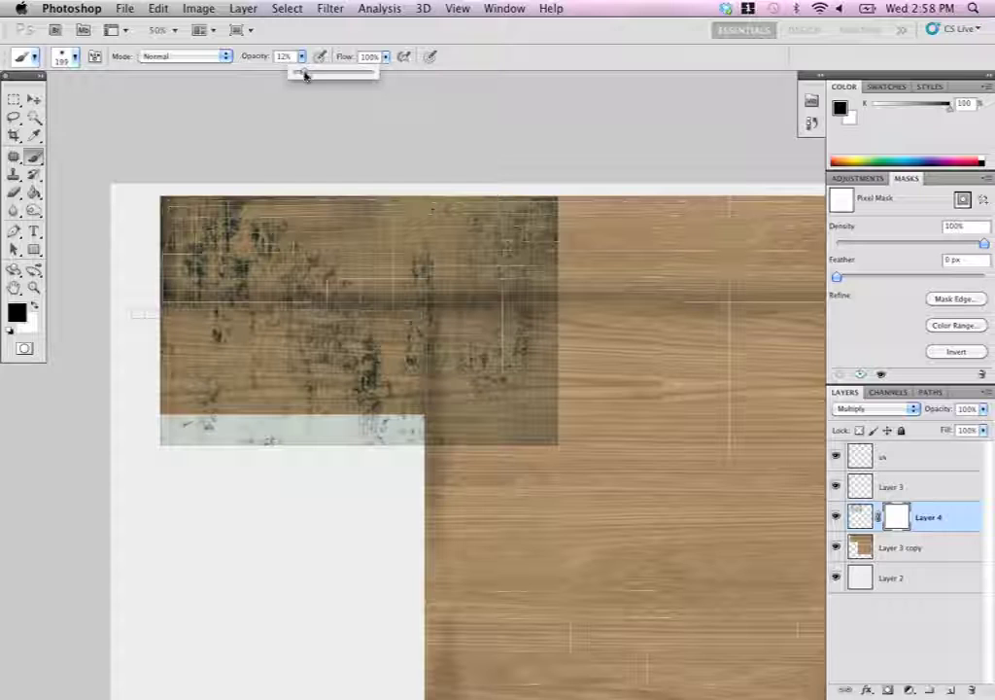
pyautogui.click(365, 77)
# - Paint on the mask to hide the plaster below the horizontal burned seam and soften its outer edges
pyautogui.moveTo(544, 202)
pyautogui.mouseDown()
pyautogui.moveTo(575, 251)
pyautogui.moveTo(549, 394)
pyautogui.moveTo(358, 455)
pyautogui.moveTo(204, 452)
pyautogui.moveTo(195, 437)
pyautogui.moveTo(192, 361)
pyautogui.moveTo(204, 338)
pyautogui.moveTo(223, 352)
pyautogui.moveTo(341, 359)
pyautogui.moveTo(335, 342)
pyautogui.moveTo(332, 381)
pyautogui.moveTo(408, 349)
pyautogui.moveTo(420, 365)
pyautogui.moveTo(483, 391)
pyautogui.moveTo(534, 330)
pyautogui.moveTo(525, 243)
pyautogui.moveTo(573, 189)
pyautogui.mouseUp()
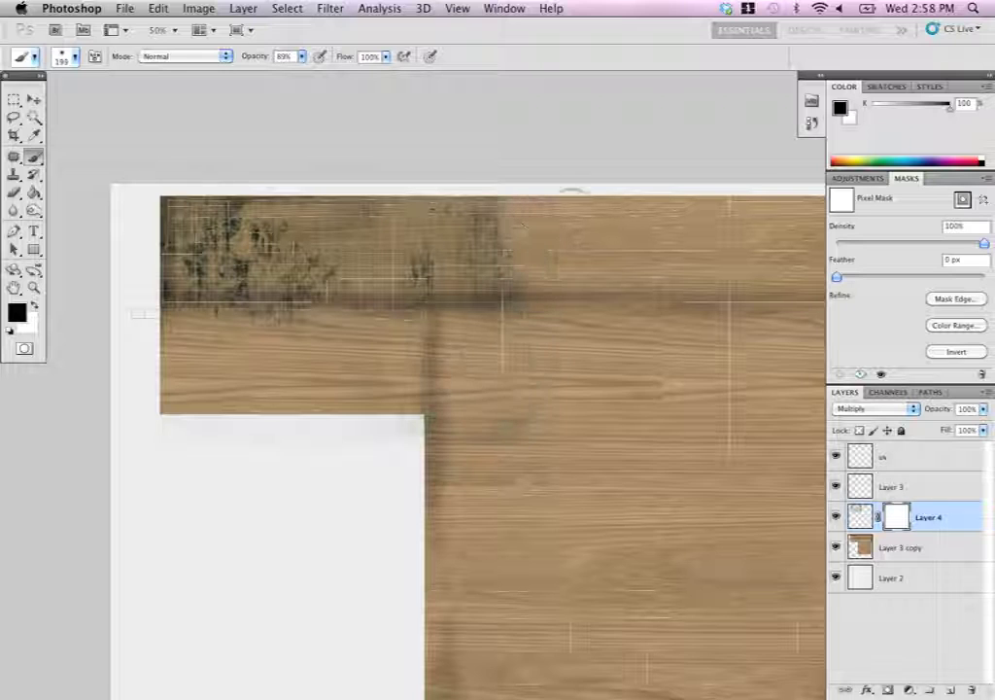
pyautogui.moveTo(256, 330); pyautogui.dragTo(264, 316)
pyautogui.moveTo(239, 169)
pyautogui.mouseDown()
pyautogui.moveTo(244, 180)
pyautogui.moveTo(151, 198)
pyautogui.moveTo(144, 222)
pyautogui.mouseUp()
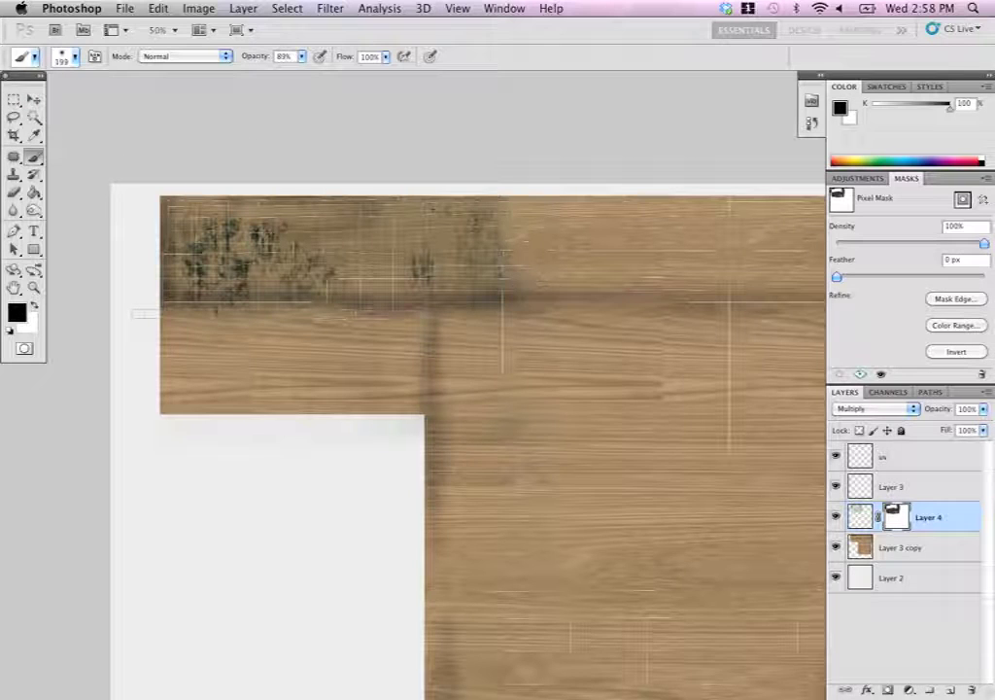
# - Hide the uv layer and paint out more of the plaster's right edge and interior on the mask
pyautogui.click(835, 457)
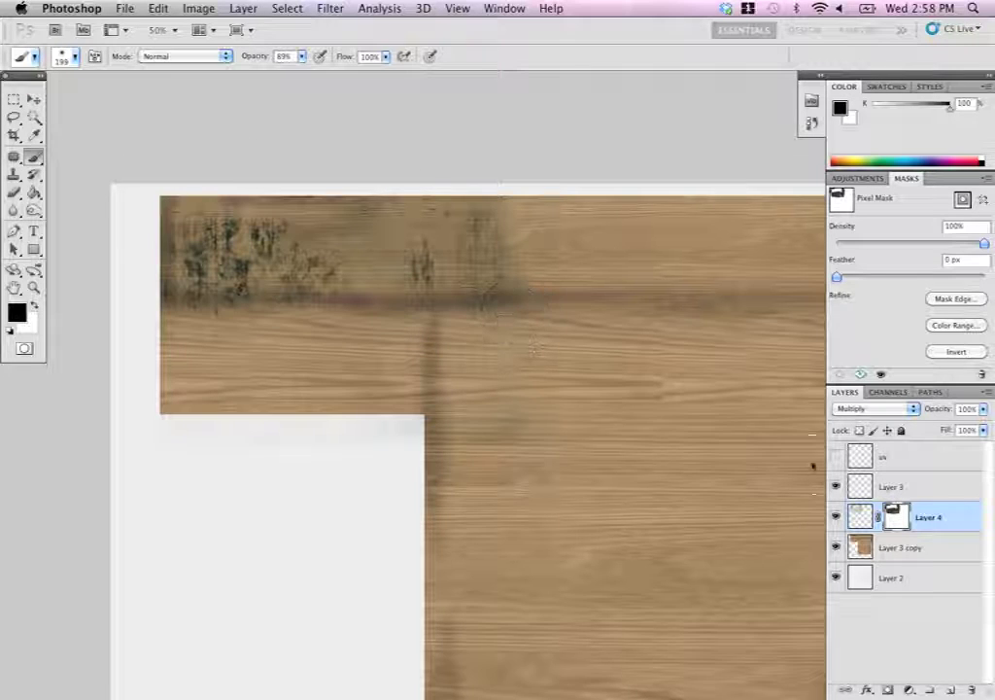
pyautogui.press('super+equal')
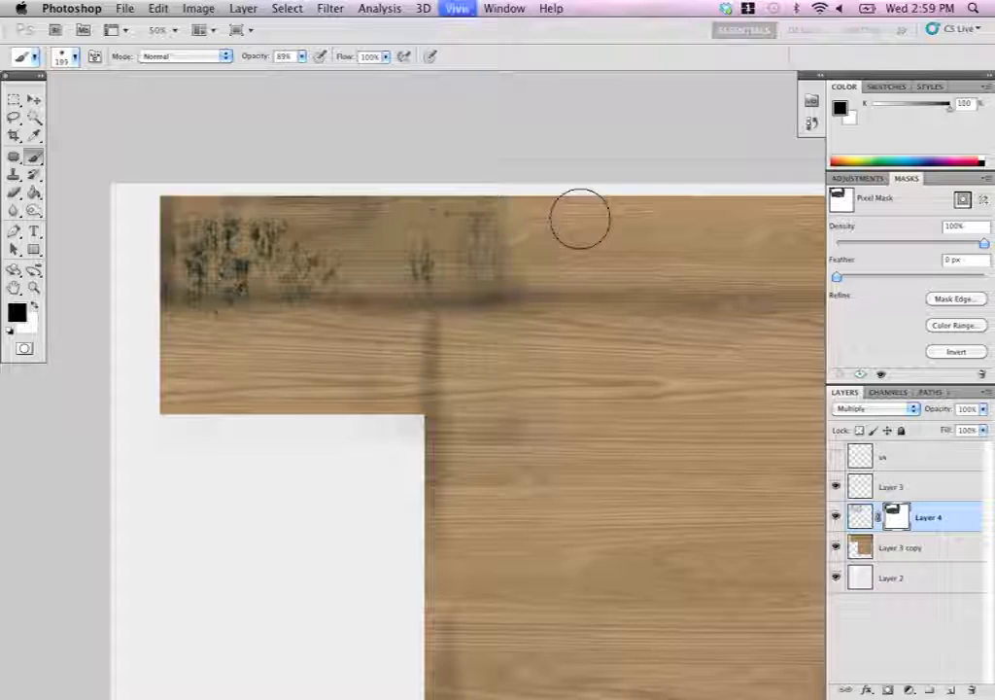
pyautogui.moveTo(568, 200); pyautogui.dragTo(530, 226)
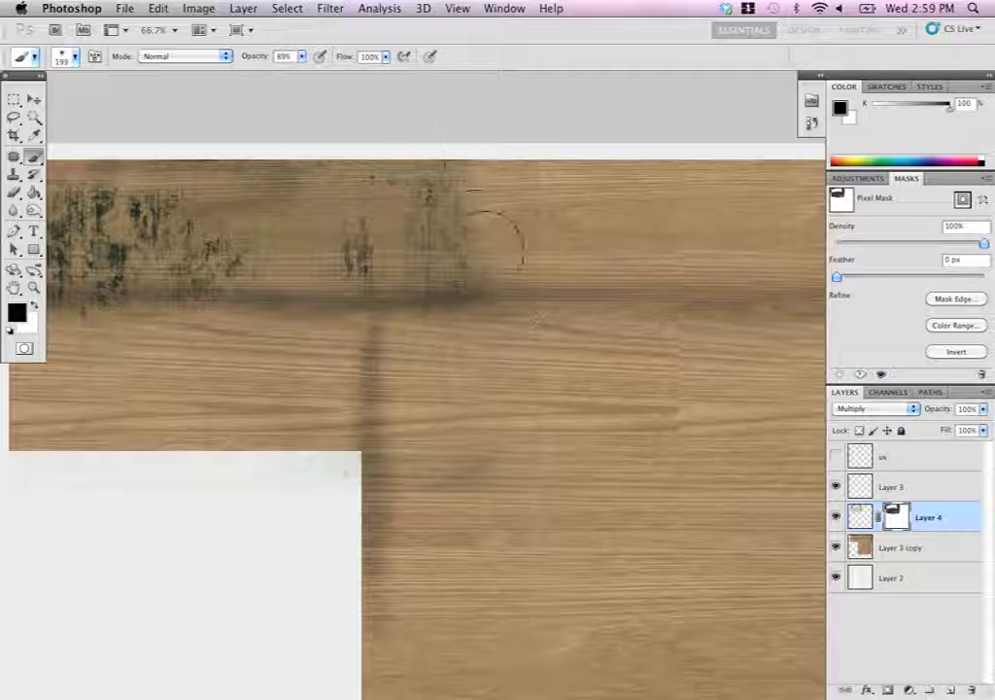
pyautogui.moveTo(442, 318); pyautogui.dragTo(457, 320)
pyautogui.moveTo(191, 240)
pyautogui.mouseDown()
pyautogui.moveTo(342, 251)
pyautogui.moveTo(330, 254)
pyautogui.mouseUp()
pyautogui.press('super+minus')
pyautogui.press('super+minus')
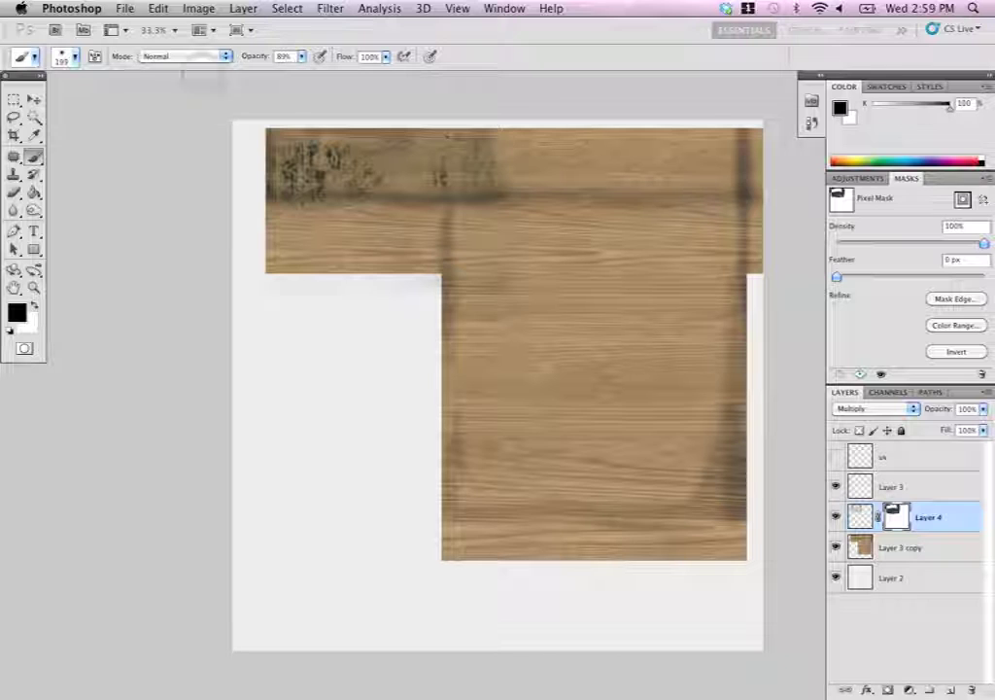
# - Save a JPEG copy as Tray_texture_01.jpg in the textures folder with quality 10 and Baseline Optimized
pyautogui.click(125, 8)
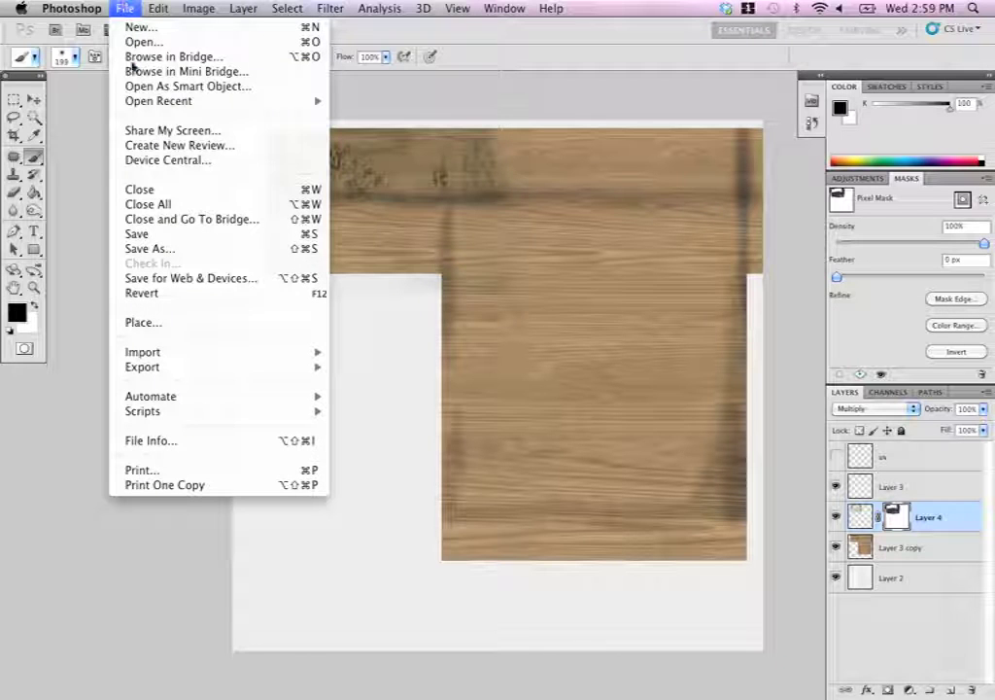
pyautogui.click(151, 251)
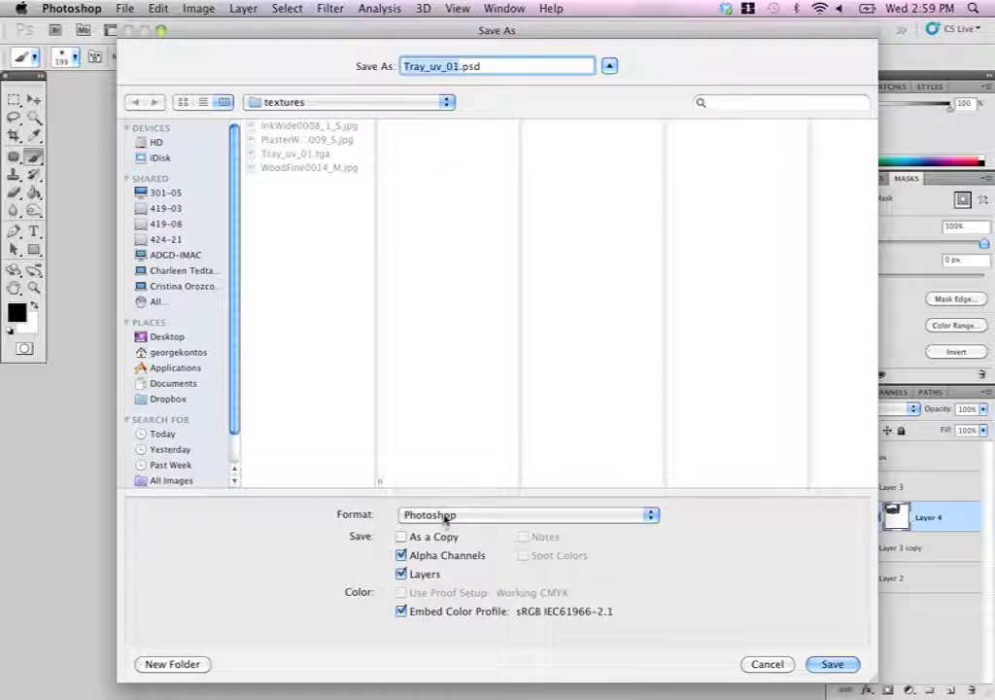
pyautogui.click(540, 513)
pyautogui.click(458, 611)
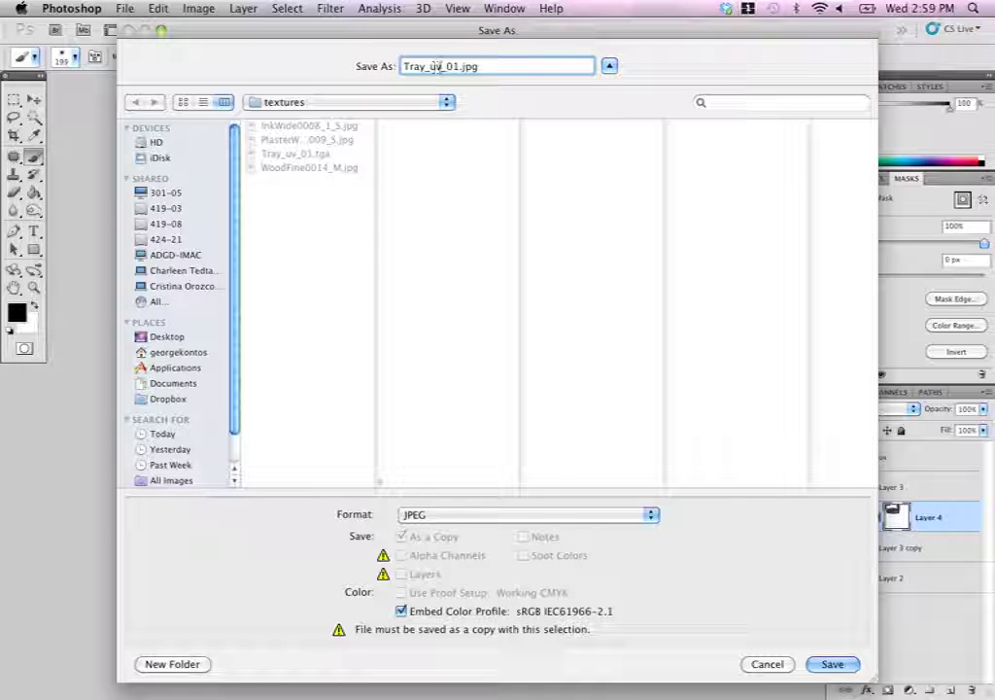
pyautogui.moveTo(434, 66); pyautogui.dragTo(450, 68)
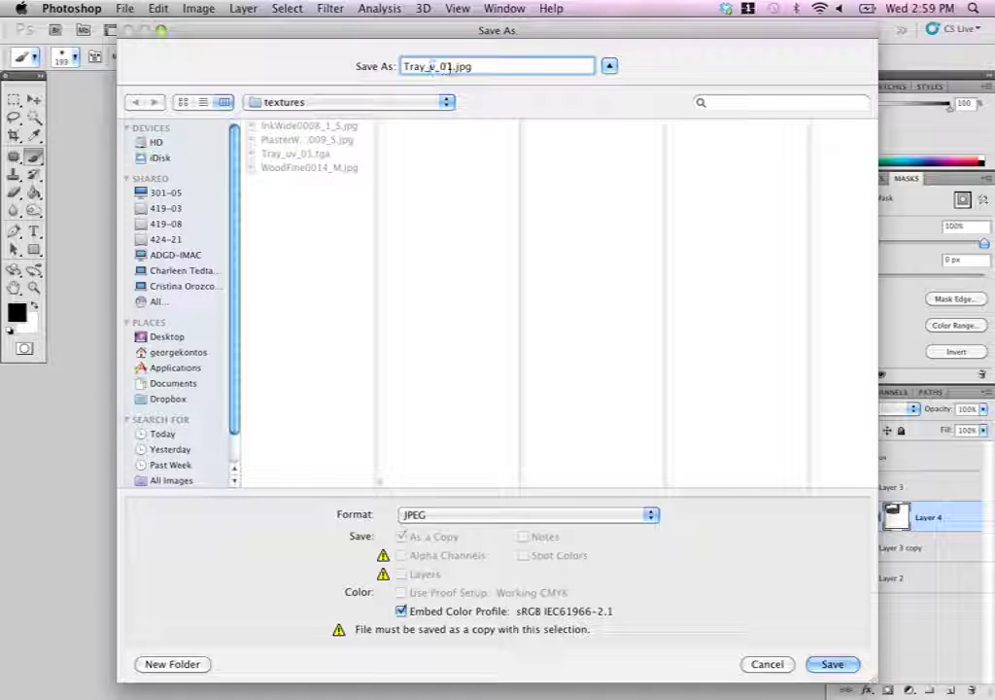
pyautogui.write('texture')
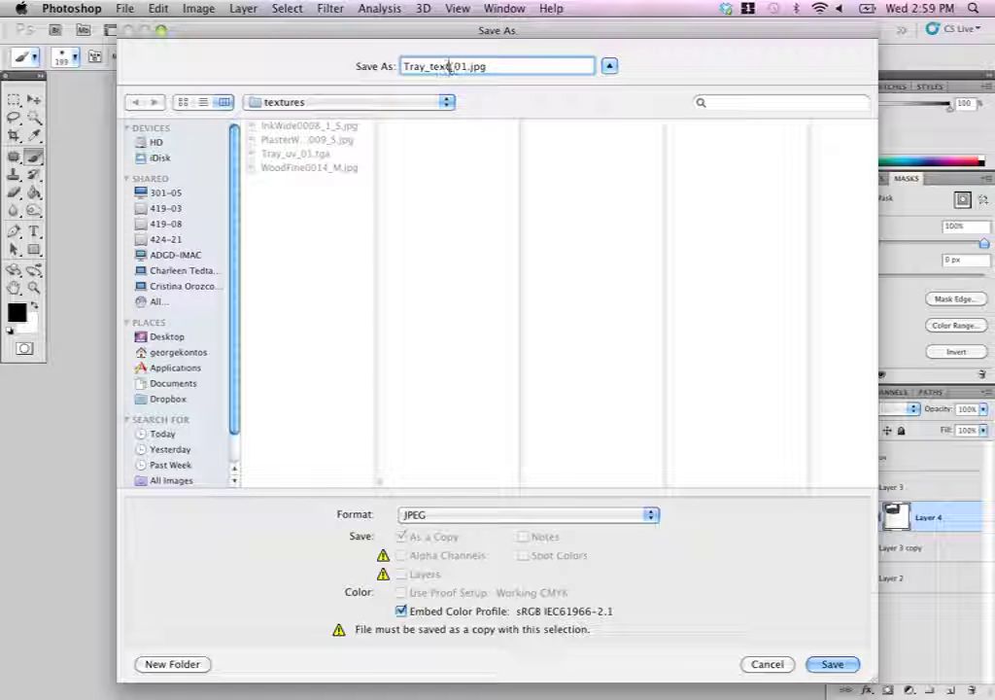
pyautogui.click(854, 665)
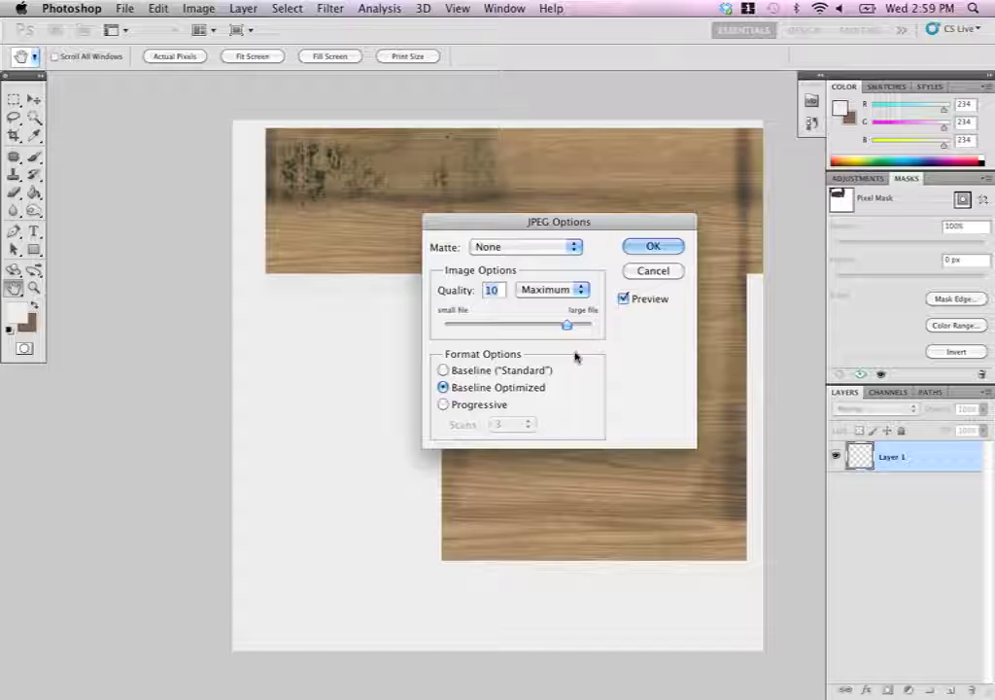
pyautogui.click(650, 248)
# - Switch to Maya and show the selected tray's attributes
pyautogui.moveTo(544, 685)
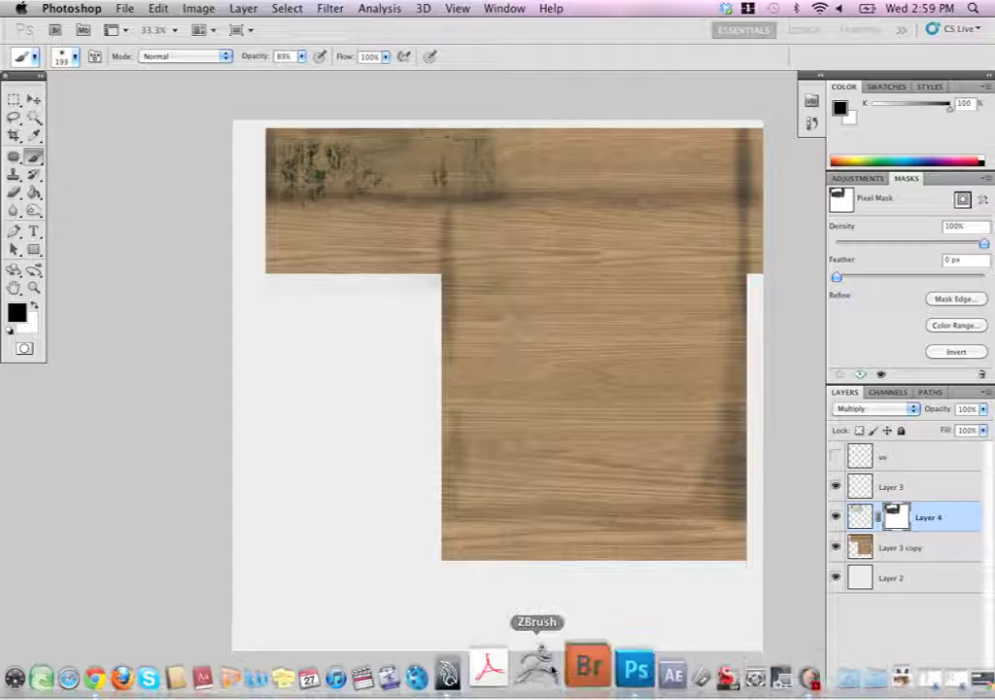
pyautogui.click(492, 679)
pyautogui.moveTo(684, 256); pyautogui.dragTo(585, 223)
pyautogui.moveTo(654, 298); pyautogui.dragTo(625, 253)
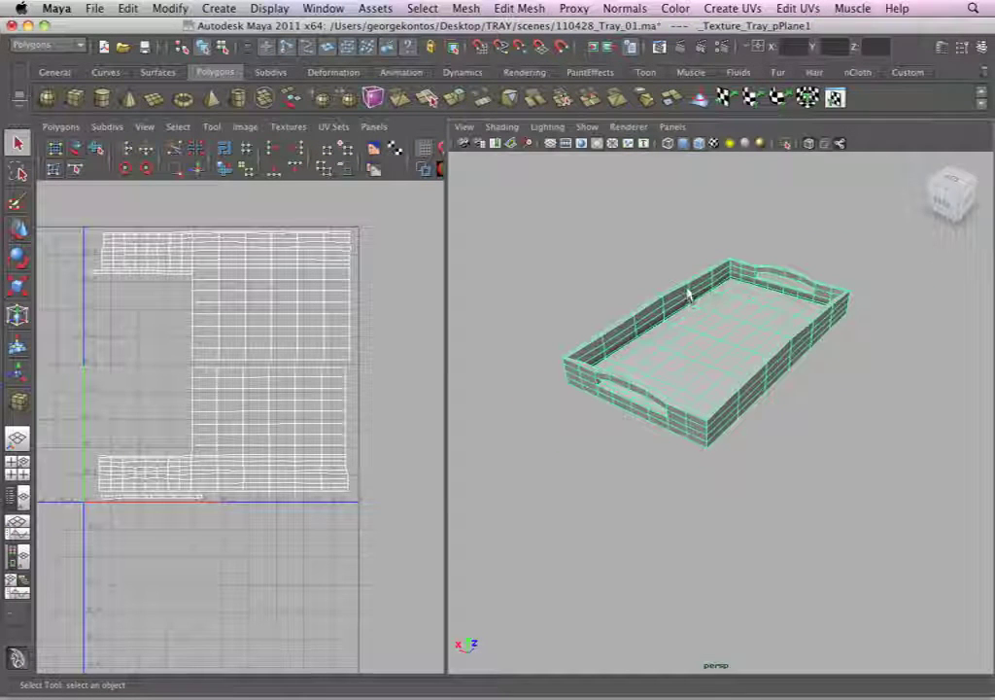
pyautogui.hotkey('ctrl', 'a')
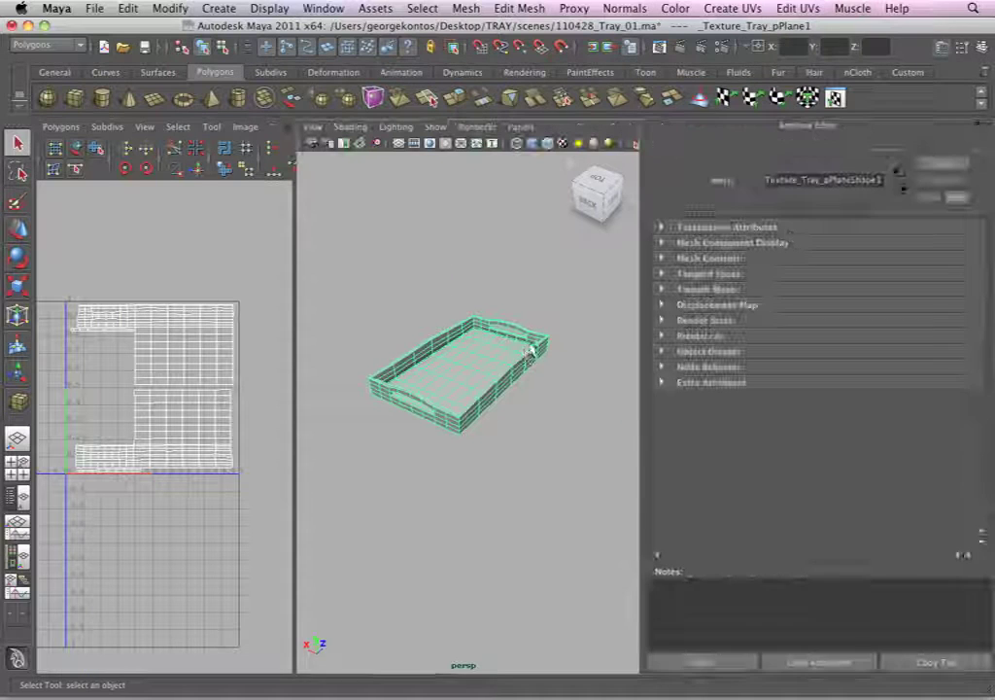
# - Look through the tray's construction history nodes up to its lambert1 material
pyautogui.click(986, 172)
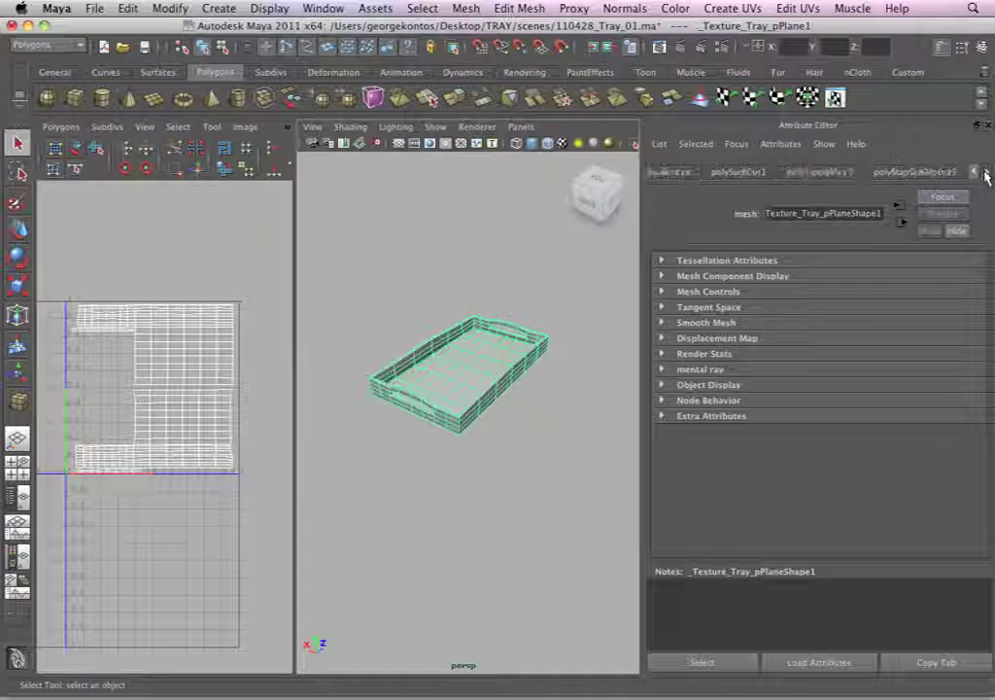
pyautogui.click(987, 172)
pyautogui.click(986, 172)
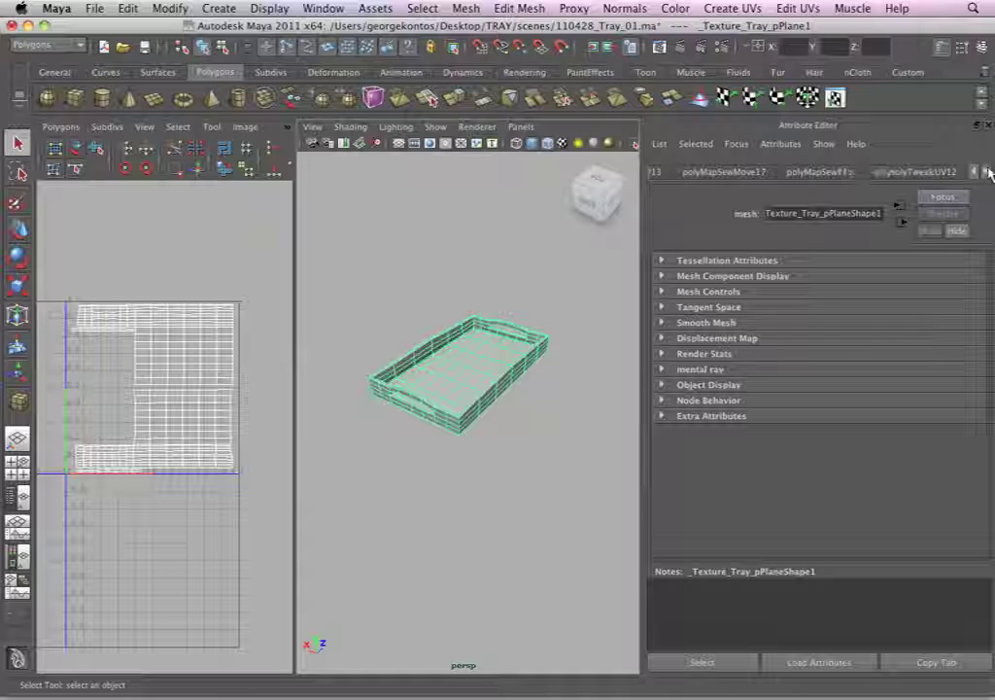
pyautogui.click(987, 172)
pyautogui.click(986, 172)
pyautogui.click(987, 172)
pyautogui.click(986, 172)
pyautogui.click(986, 172)
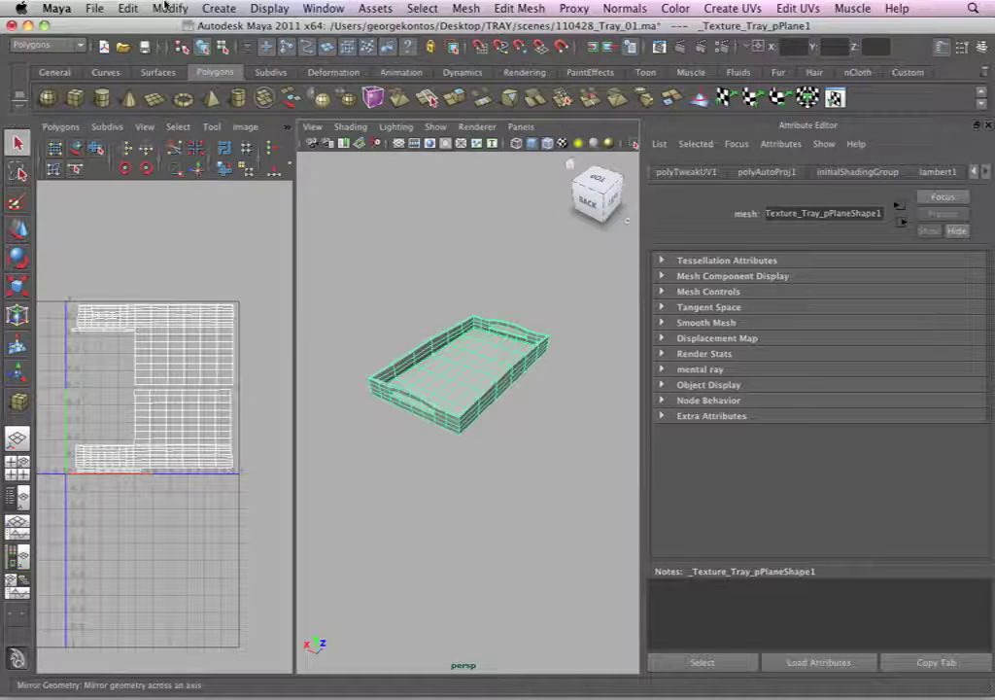
# - Delete the tray's construction history and check its remaining attribute nodes
pyautogui.click(166, 6)
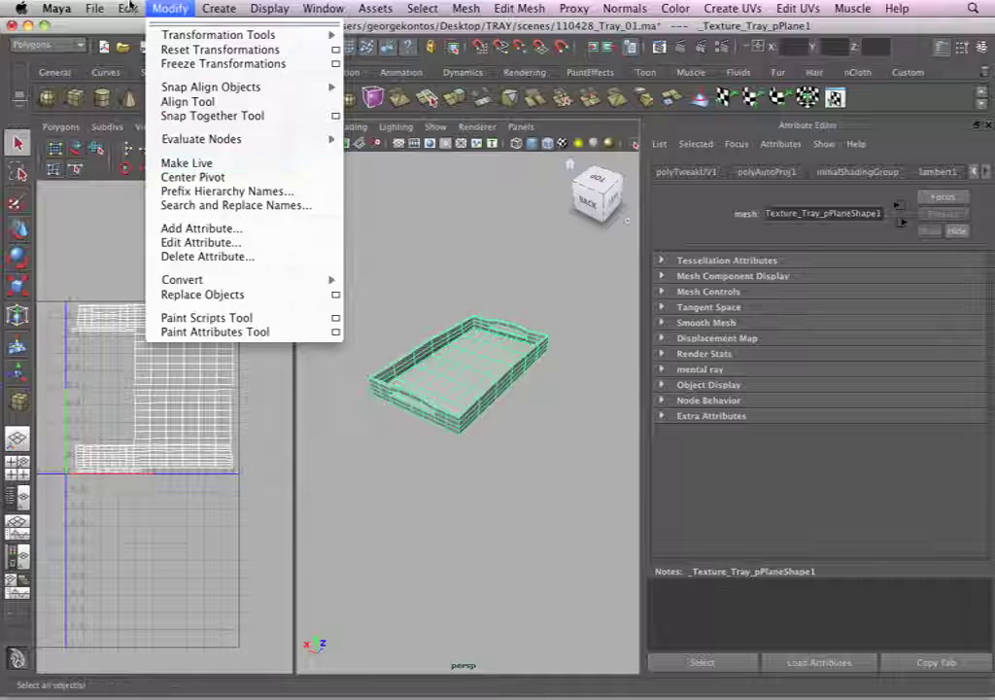
pyautogui.moveTo(129, 6)
pyautogui.moveTo(167, 191)
pyautogui.click(352, 194)
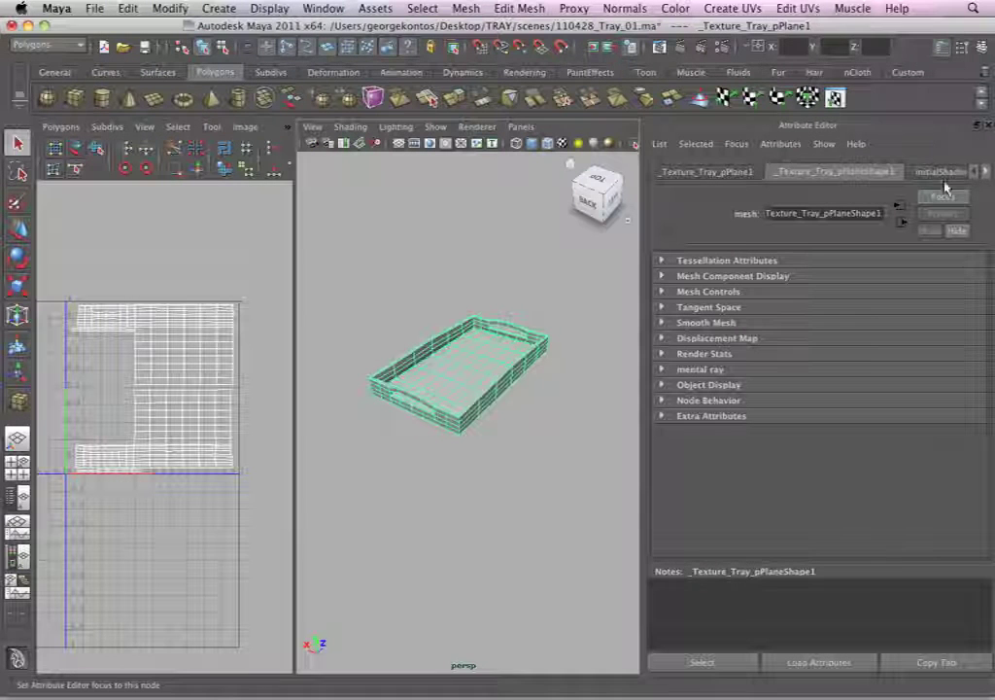
pyautogui.click(986, 172)
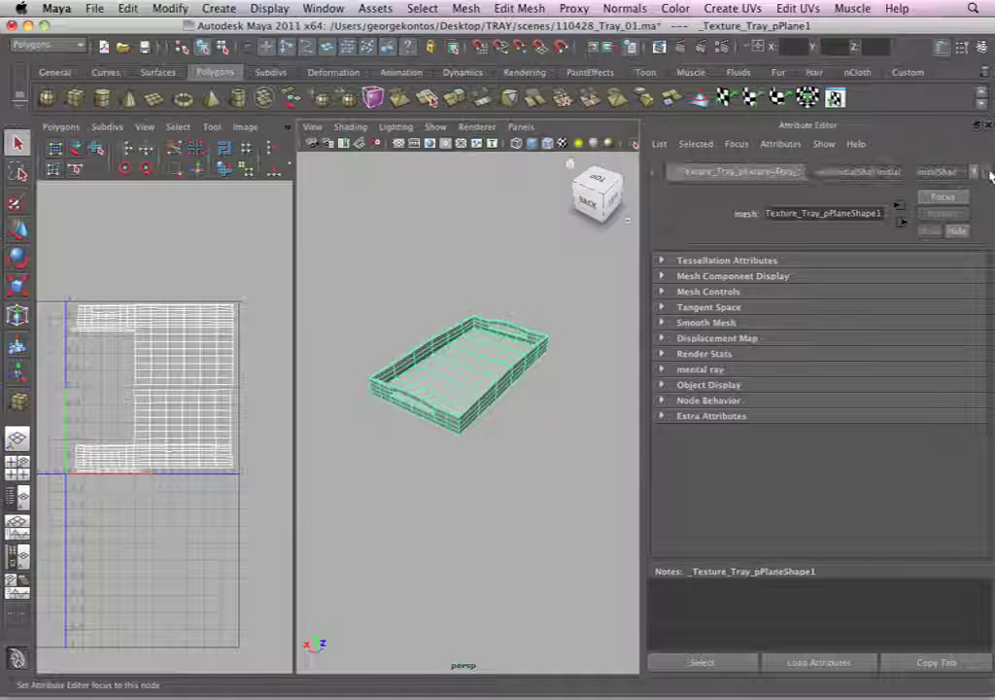
# - Assign a new Lambert material to the tray and change its type to Blinn
pyautogui.rightClick(477, 374)
pyautogui.moveTo(493, 624)
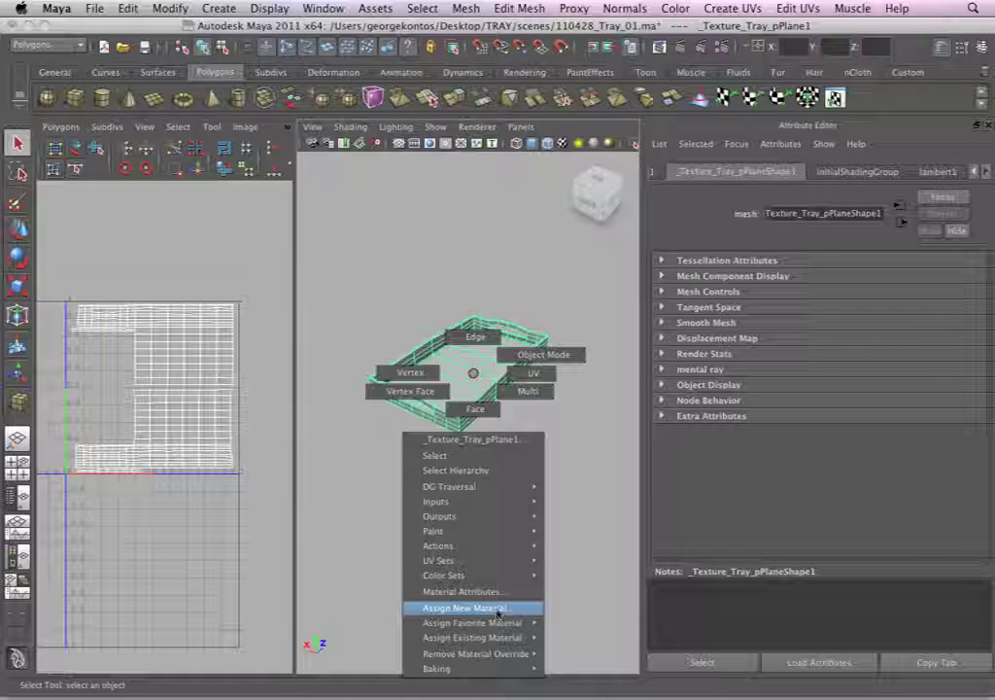
pyautogui.click(499, 608)
pyautogui.click(493, 244)
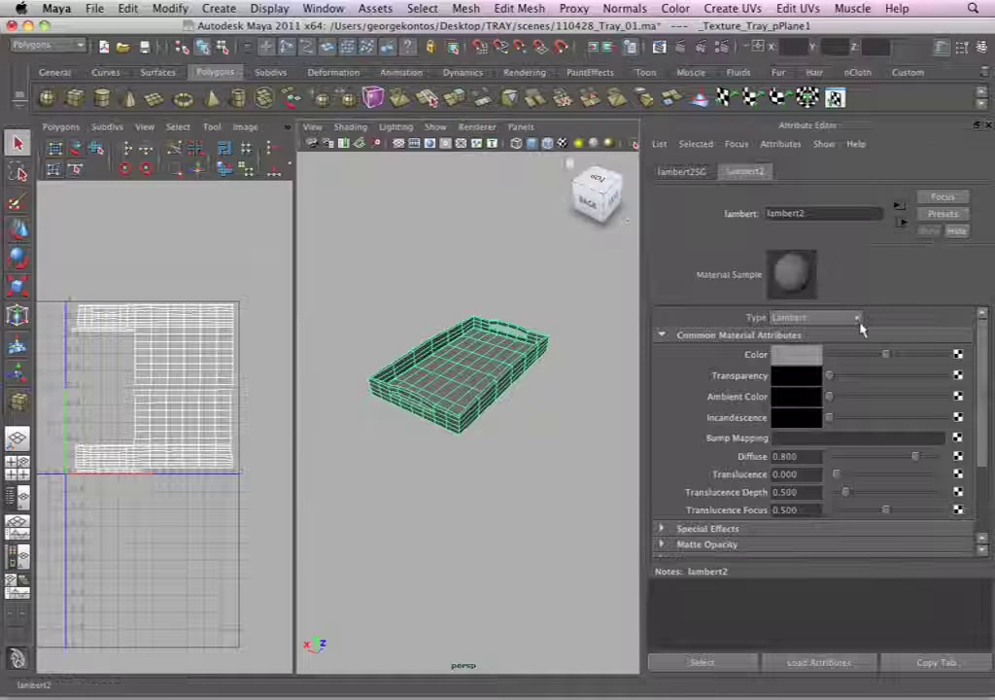
pyautogui.click(829, 319)
pyautogui.click(814, 345)
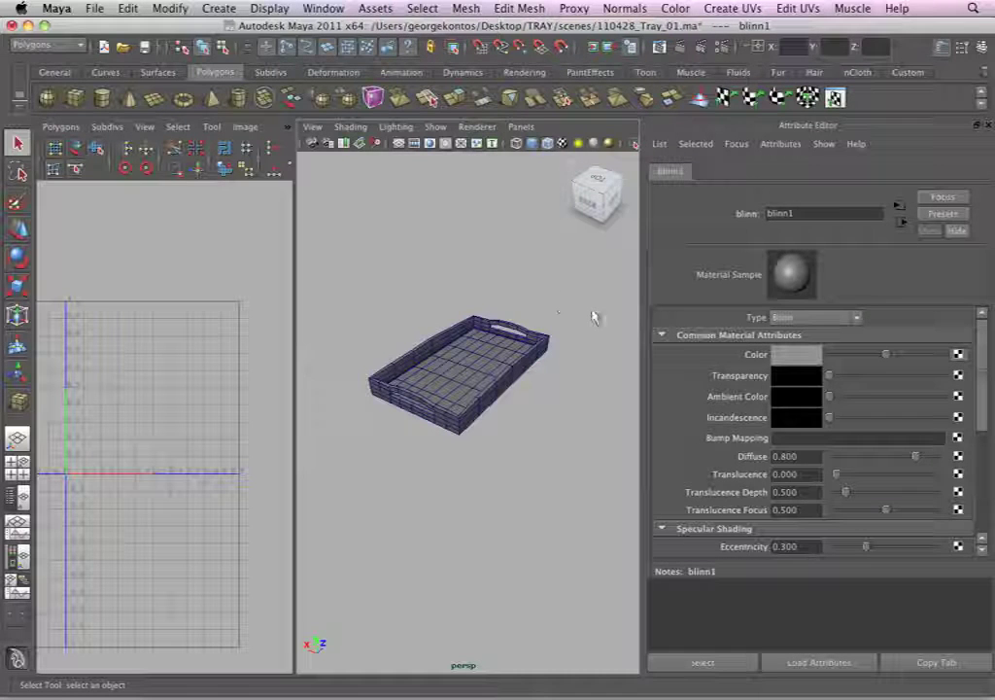
# - Map a File texture to the Blinn material's color and load Tray_texture_01.jpg from the TRAY/textures folder
pyautogui.click(572, 242)
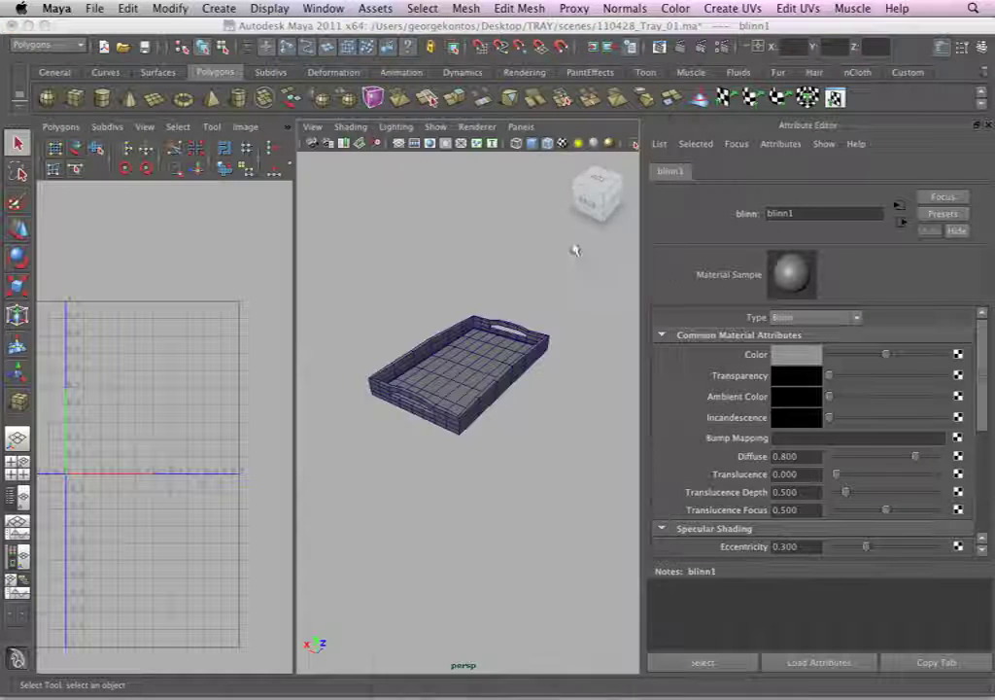
pyautogui.click(943, 397)
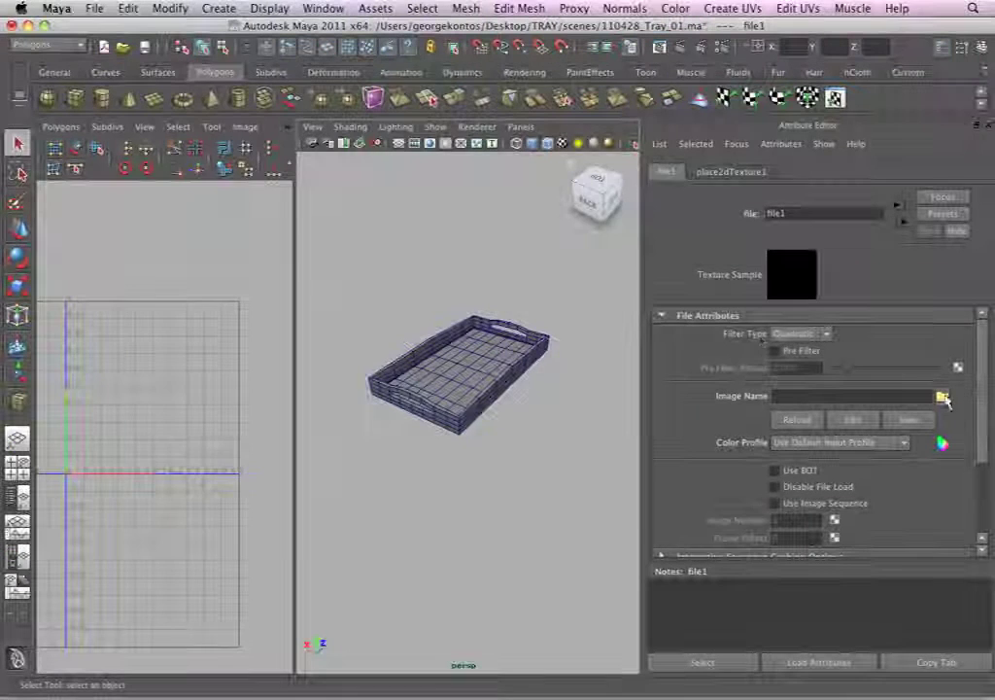
pyautogui.click(66, 172)
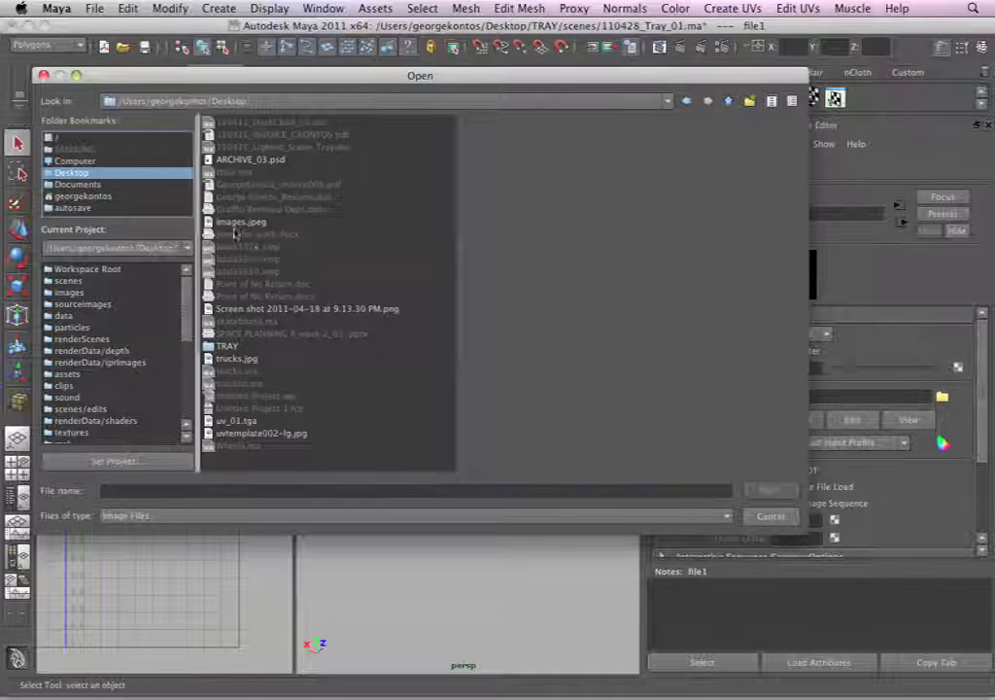
pyautogui.doubleClick(226, 346)
pyautogui.click(239, 436)
pyautogui.doubleClick(241, 437)
pyautogui.click(289, 146)
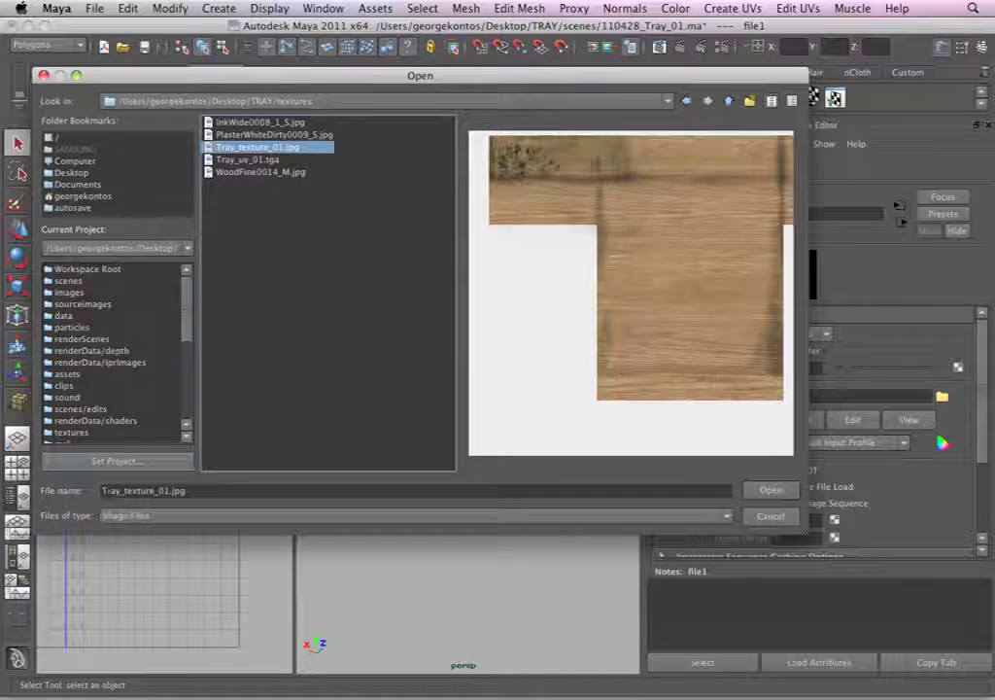
pyautogui.press('Return')
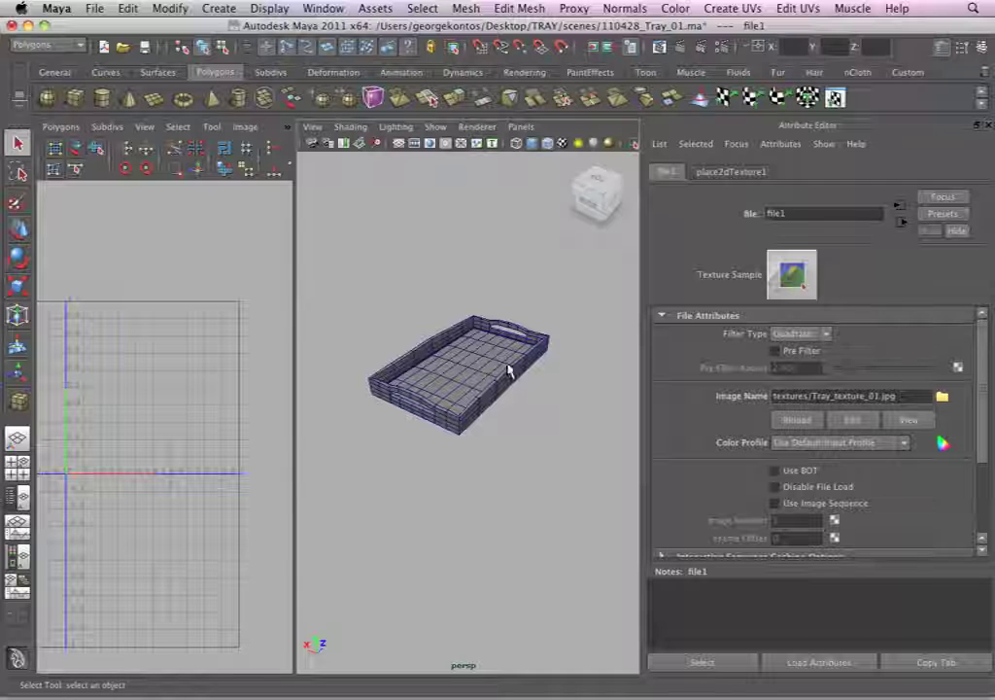
# - Turn on textured display in the perspective view and look at the wood texture on the tray's outer sides
pyautogui.press('6')
pyautogui.click(520, 418)
pyautogui.moveTo(507, 415); pyautogui.dragTo(513, 430)
pyautogui.scroll(10, 513, 430)
pyautogui.scroll(-10, 503, 469)
pyautogui.moveTo(399, 362); pyautogui.dragTo(411, 361)
pyautogui.scroll(5, 413, 361)
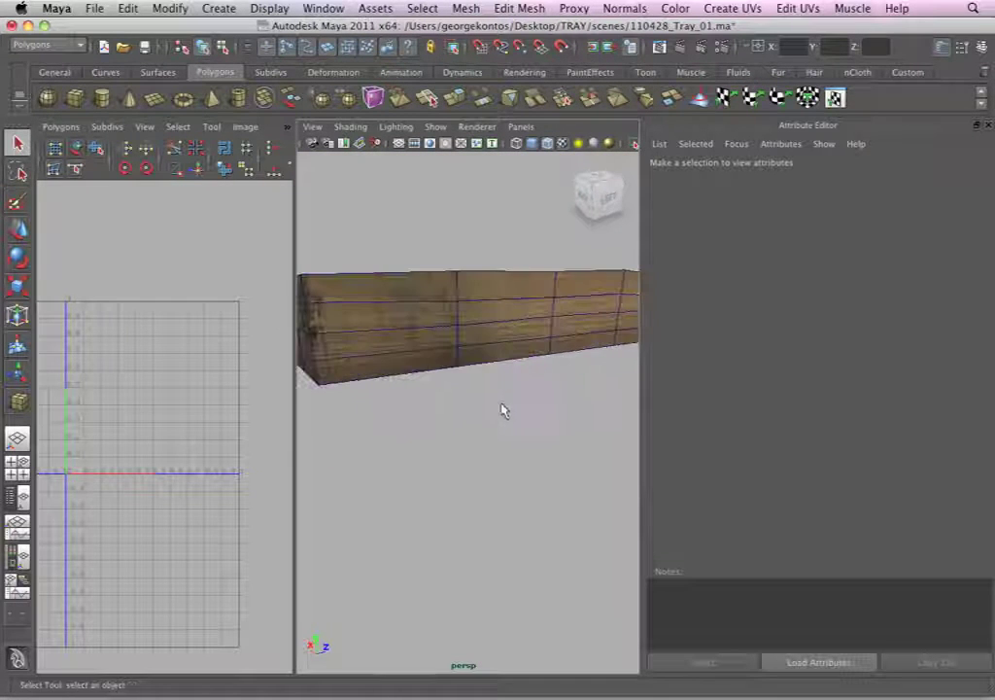
# - Maximize the perspective view, hide the wireframe on the shaded tray, and check the texture around its handle and sides
pyautogui.press('space')
pyautogui.scroll(-5, 340, 379)
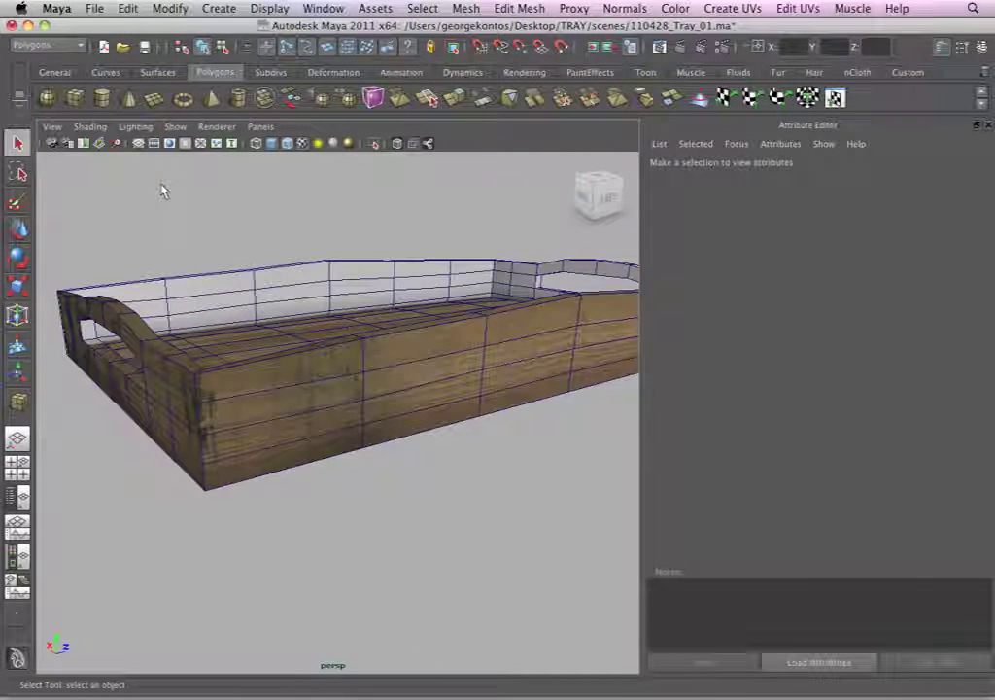
pyautogui.click(289, 145)
pyautogui.moveTo(321, 262)
pyautogui.mouseDown()
pyautogui.moveTo(328, 282)
pyautogui.moveTo(360, 273)
pyautogui.moveTo(336, 282)
pyautogui.moveTo(392, 323)
pyautogui.moveTo(472, 333)
pyautogui.moveTo(301, 344)
pyautogui.moveTo(296, 333)
pyautogui.moveTo(225, 364)
pyautogui.moveTo(311, 365)
pyautogui.moveTo(358, 402)
pyautogui.moveTo(385, 387)
pyautogui.moveTo(472, 407)
pyautogui.moveTo(437, 384)
pyautogui.moveTo(431, 399)
pyautogui.moveTo(302, 360)
pyautogui.moveTo(304, 332)
pyautogui.moveTo(370, 337)
pyautogui.mouseUp()
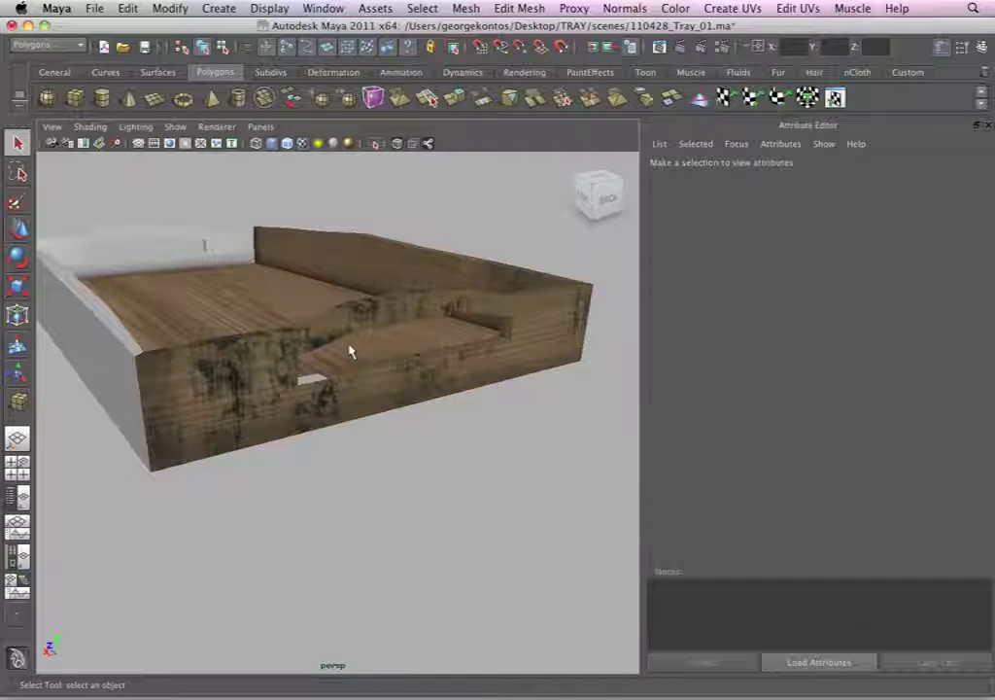
pyautogui.moveTo(352, 379)
pyautogui.mouseDown()
pyautogui.moveTo(325, 366)
pyautogui.moveTo(311, 320)
pyautogui.moveTo(295, 342)
pyautogui.moveTo(420, 406)
pyautogui.moveTo(420, 422)
pyautogui.moveTo(221, 427)
pyautogui.moveTo(337, 384)
pyautogui.mouseUp()
# - Select the tray and apply Add Divisions twice to make its mesh denser
pyautogui.click(327, 340)
pyautogui.moveTo(326, 340); pyautogui.dragTo(425, 135)
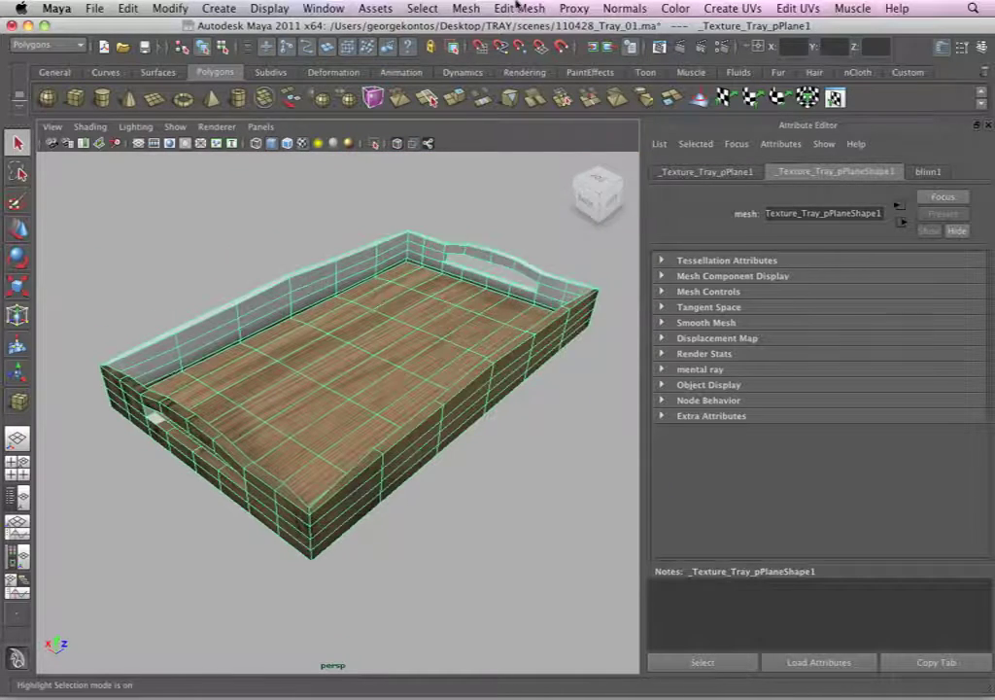
pyautogui.click(519, 8)
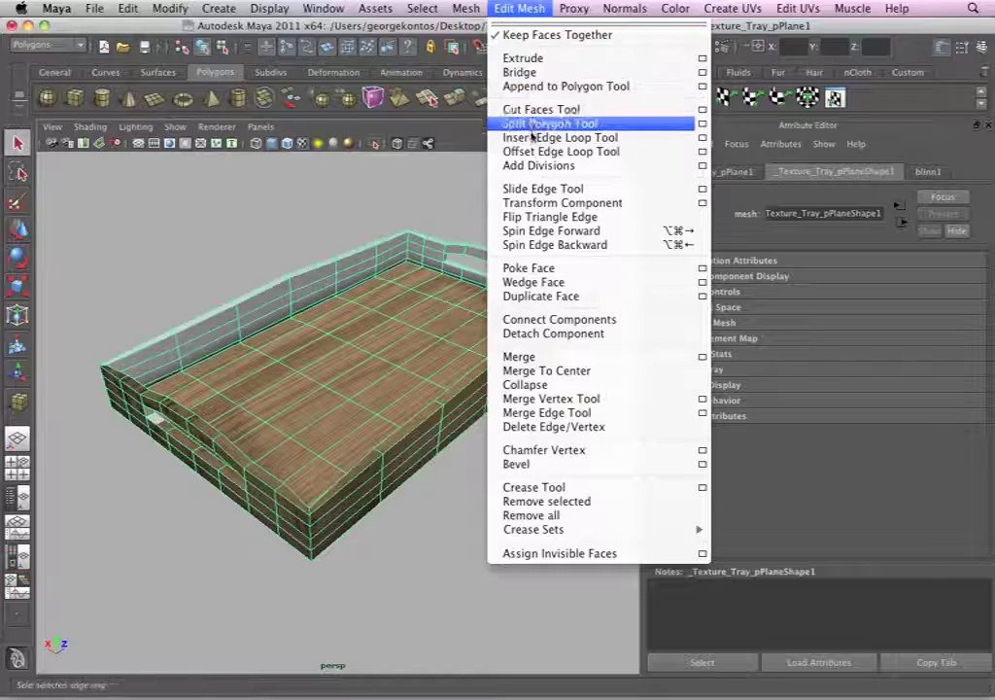
pyautogui.click(539, 164)
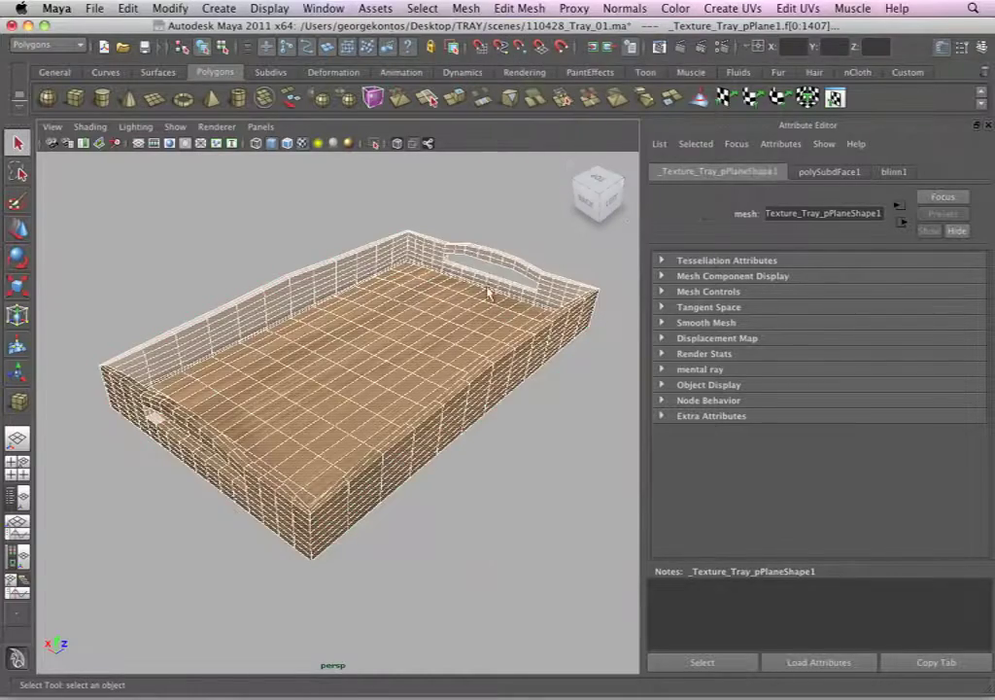
pyautogui.press('g')
# - Examine the subdivided tray's shape and texture around the handle side and near corner without the selection
pyautogui.scroll(5, 486, 408)
pyautogui.scroll(-4, 510, 395)
pyautogui.moveTo(408, 375); pyautogui.dragTo(425, 351)
pyautogui.click(494, 515)
pyautogui.moveTo(481, 532); pyautogui.dragTo(433, 438)
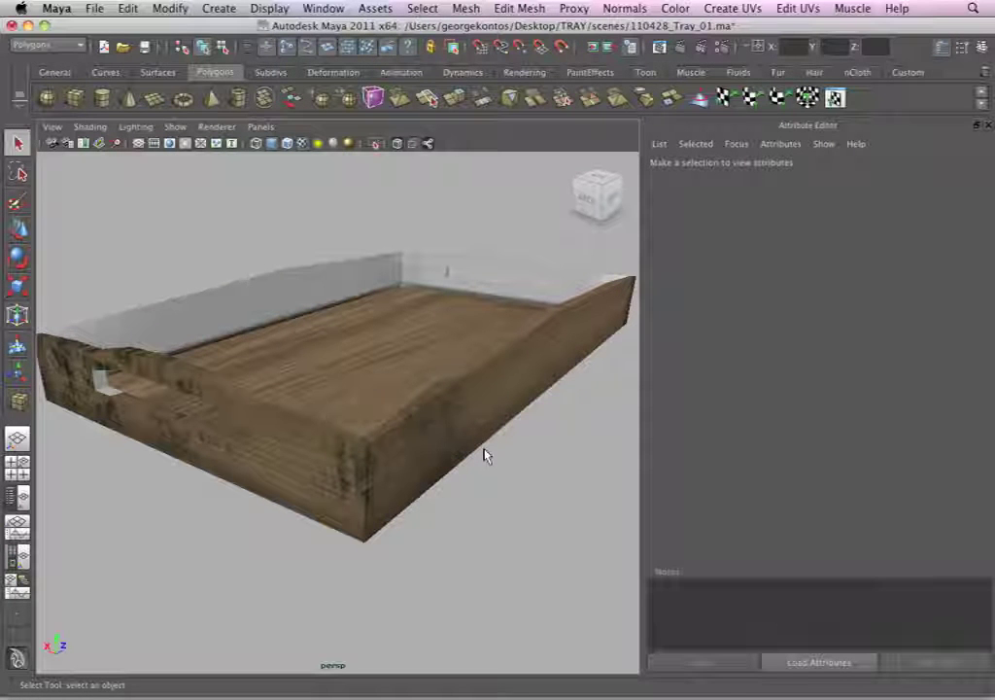
pyautogui.moveTo(421, 337); pyautogui.dragTo(429, 442)
pyautogui.click(425, 376)
pyautogui.click(423, 277)
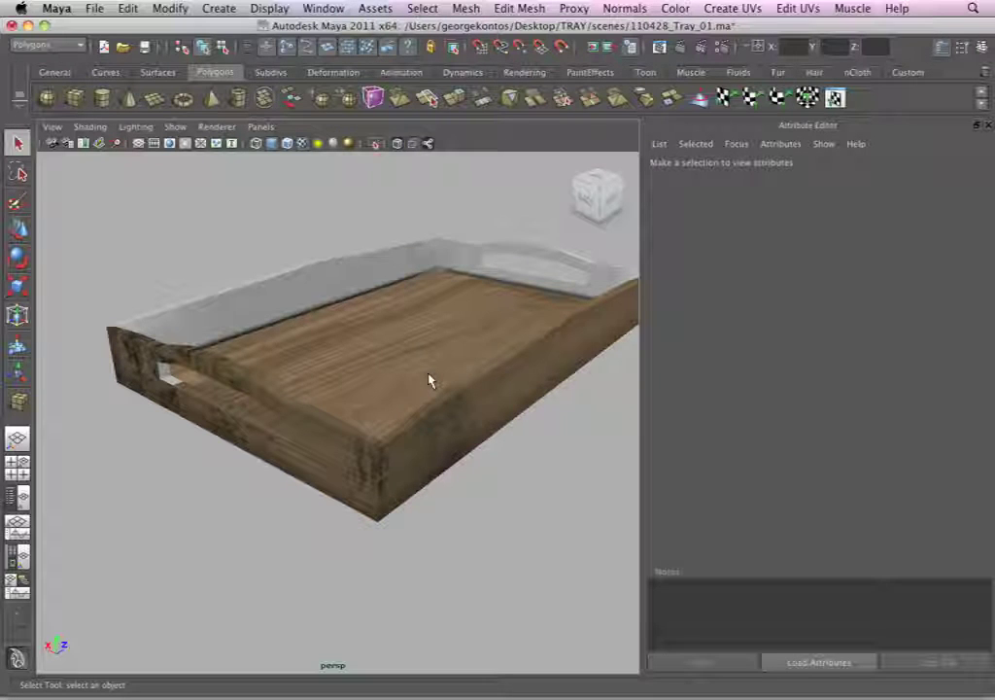
pyautogui.moveTo(426, 368); pyautogui.dragTo(429, 462)
# - Select the tray and activate the Sculpt Geometry Tool, framing the near outer corner for sculpting
pyautogui.click(406, 437)
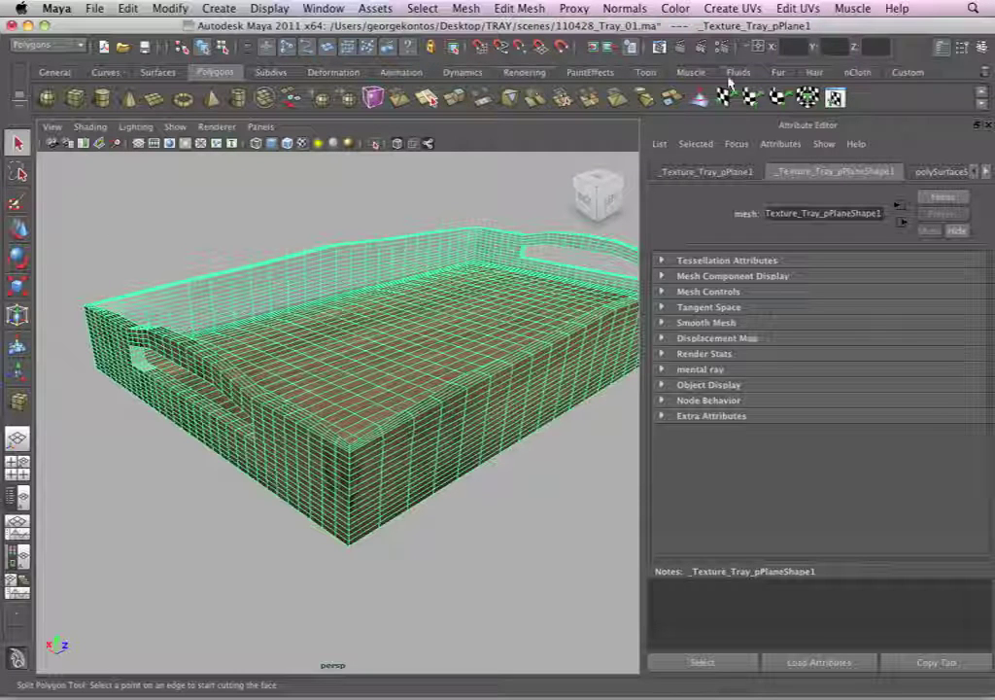
pyautogui.click(699, 98)
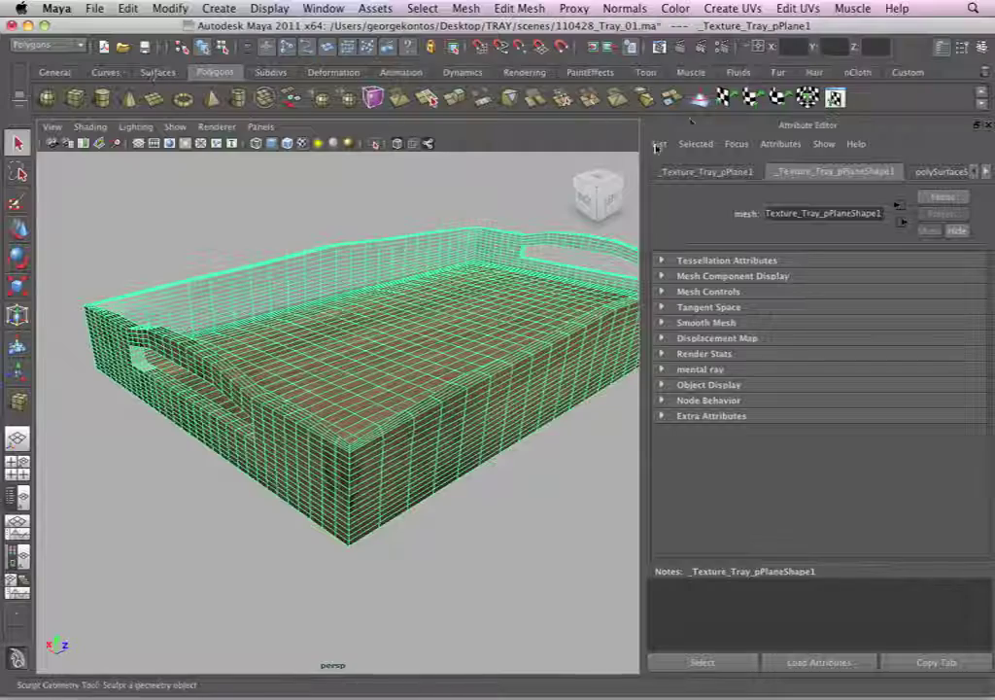
pyautogui.moveTo(375, 279); pyautogui.dragTo(315, 248)
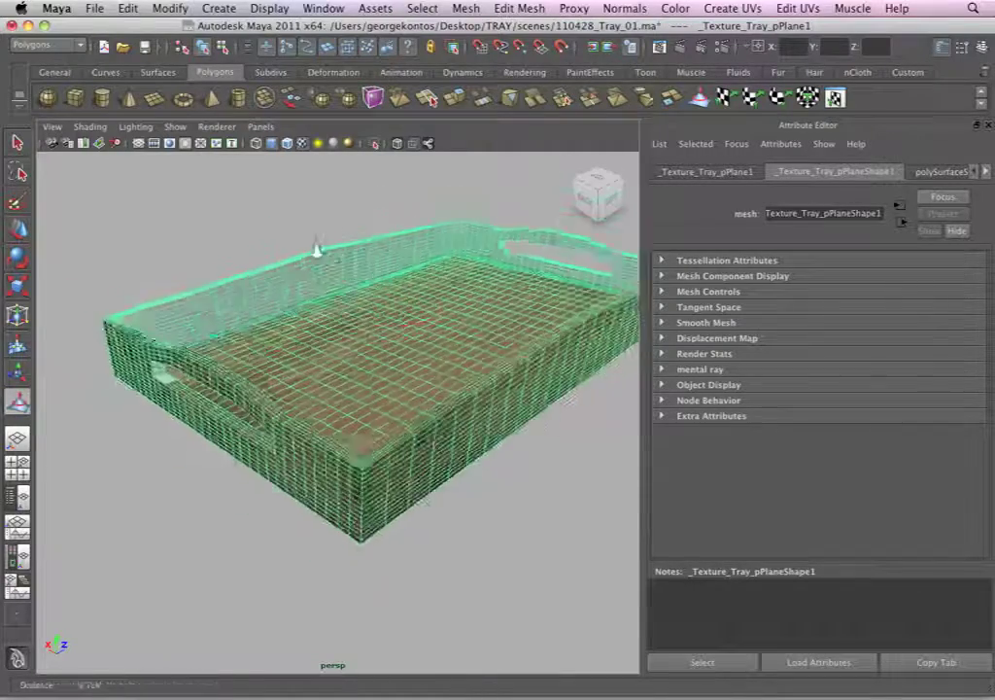
pyautogui.scroll(-4, 355, 287)
pyautogui.moveTo(356, 287)
pyautogui.mouseDown()
pyautogui.moveTo(409, 313)
pyautogui.moveTo(396, 362)
pyautogui.mouseUp()
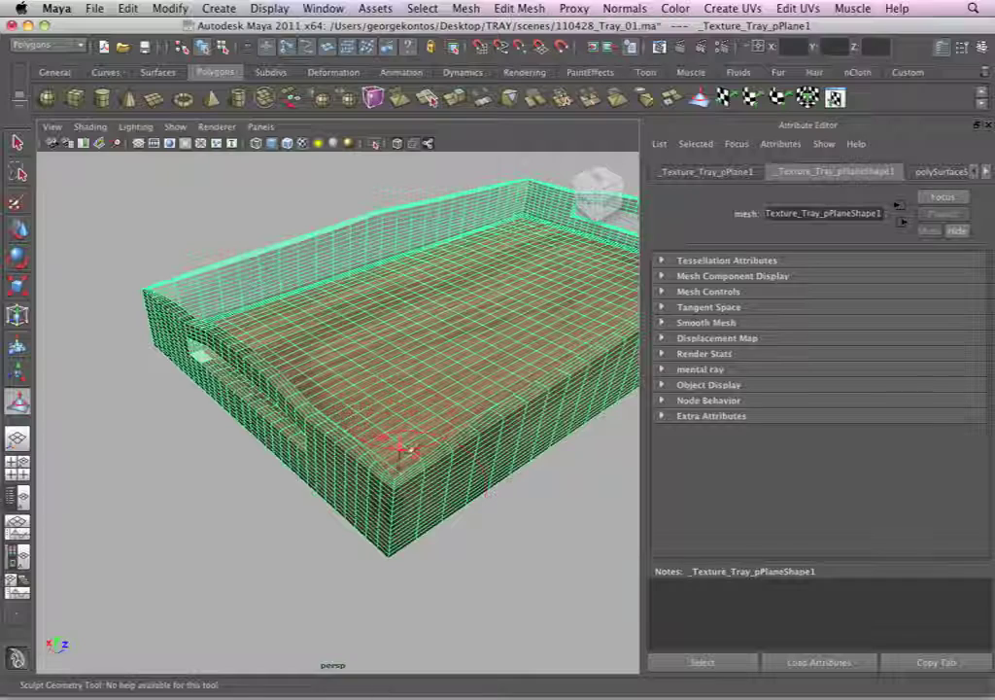
pyautogui.moveTo(400, 469); pyautogui.dragTo(390, 430)
pyautogui.scroll(4, 390, 430)
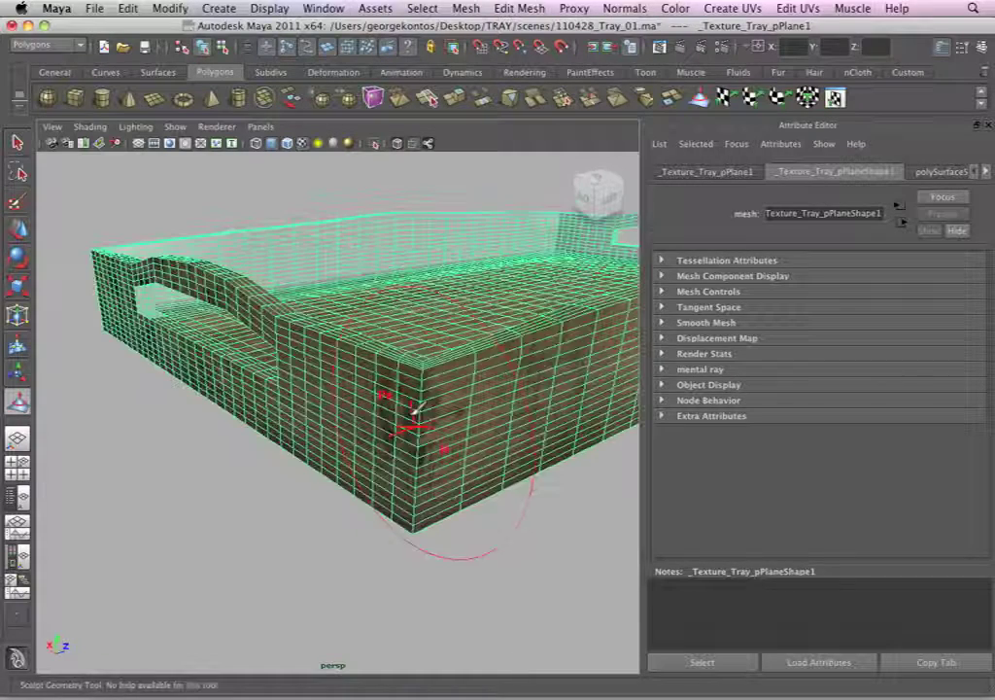
# - Try sculpting the tray's near corner with the current brush settings, and undo the strokes
pyautogui.click(422, 401)
pyautogui.click(430, 405)
pyautogui.press('super+z')
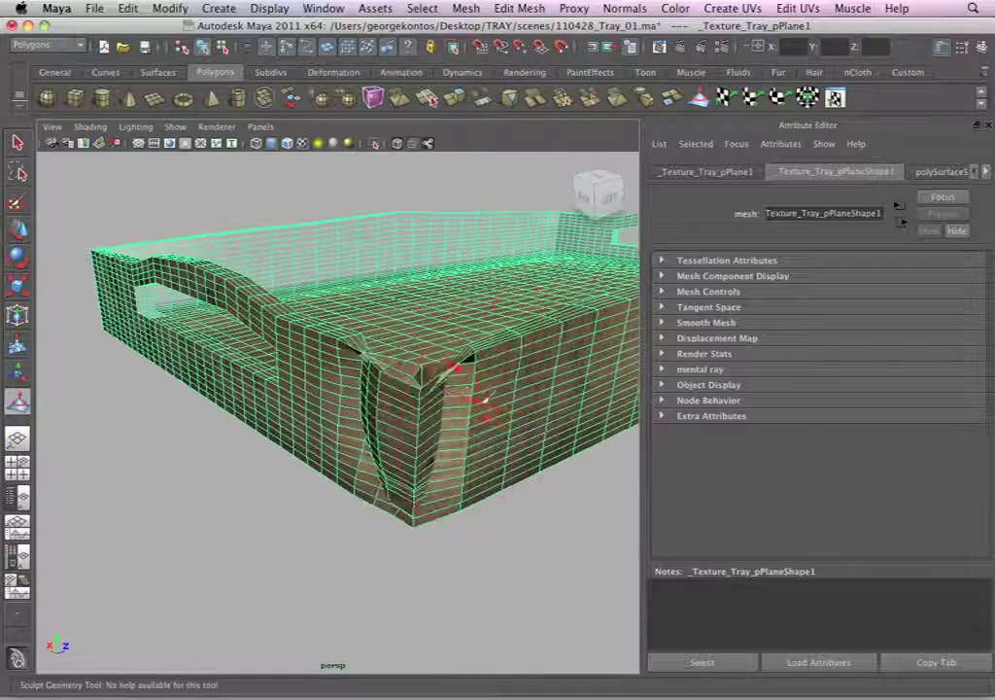
pyautogui.press('super+z')
pyautogui.press('super+z')
pyautogui.press('super+z')
pyautogui.press('super+z')
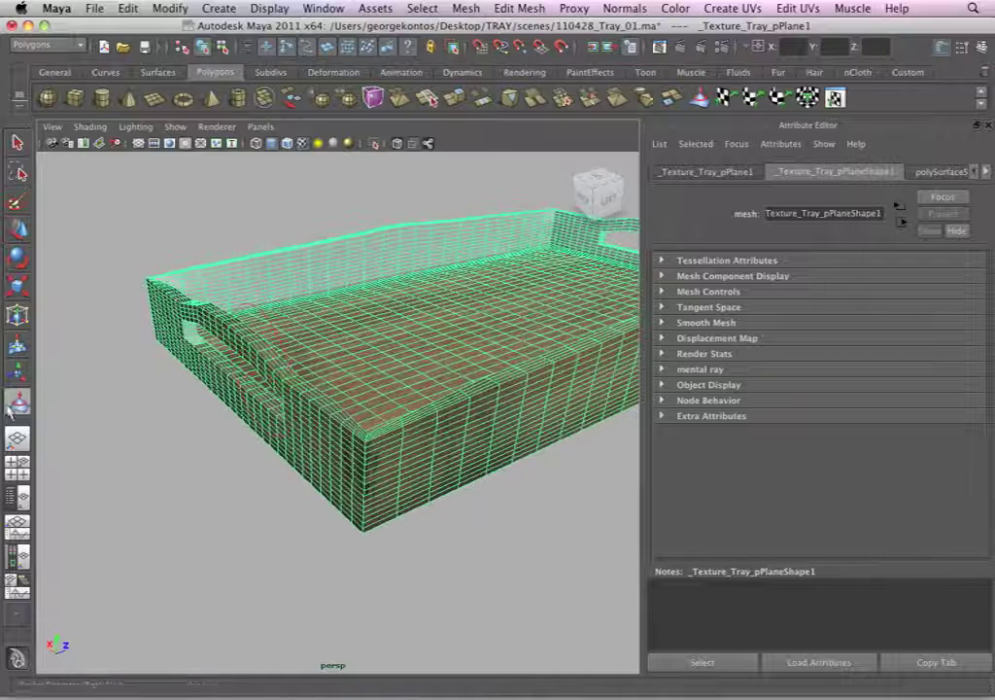
# - Set the Sculpt Geometry Tool's maximum displacement to 0.01, and close the tool settings and the Attribute Editor
pyautogui.doubleClick(16, 403)
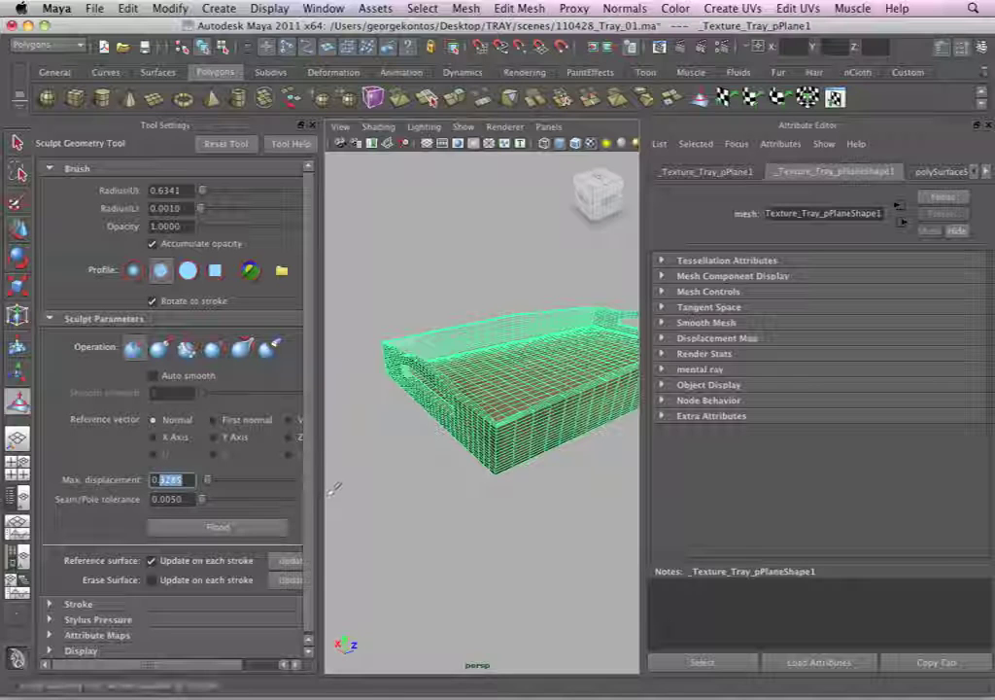
pyautogui.write('0.01')
pyautogui.press('Return')
pyautogui.keyDown('alt'); pyautogui.moveTo(507, 409); pyautogui.dragTo(520, 413); pyautogui.keyUp('alt')
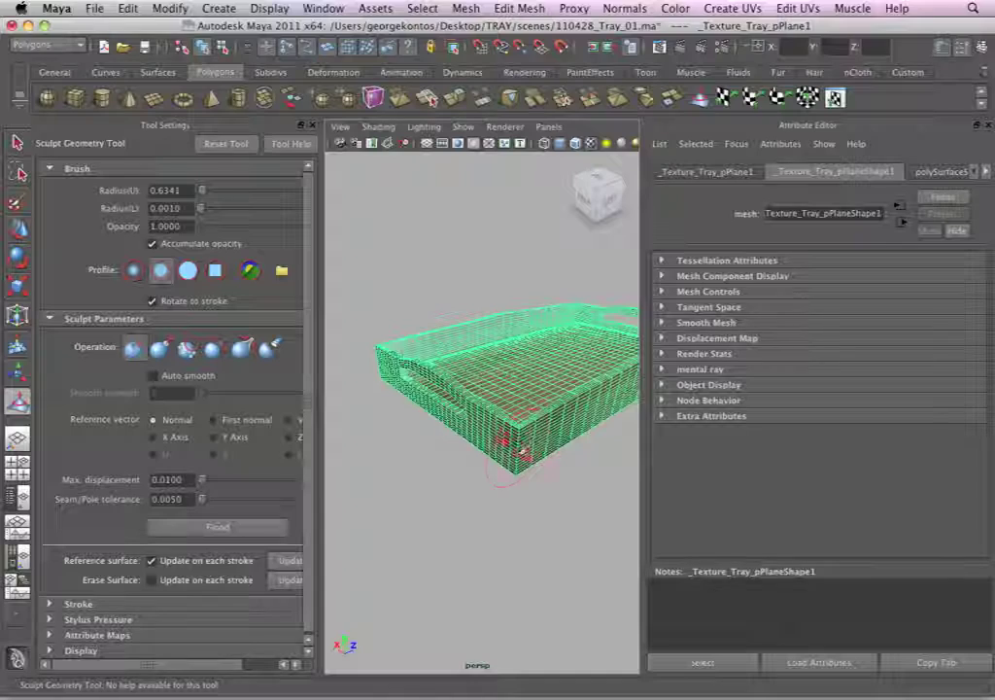
pyautogui.press('space')
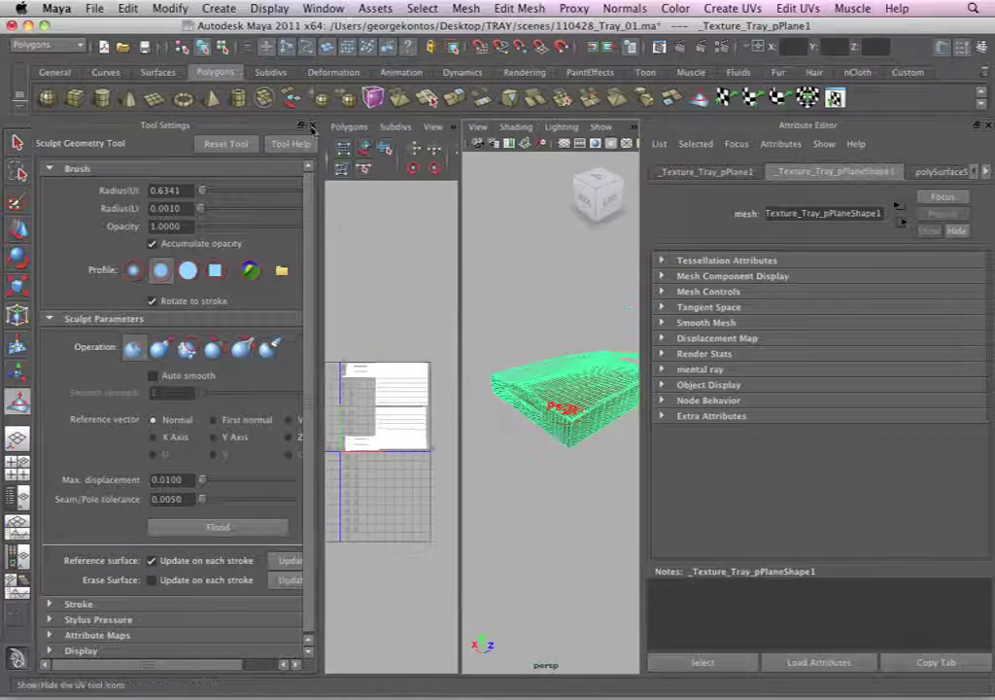
pyautogui.click(312, 126)
pyautogui.press('space')
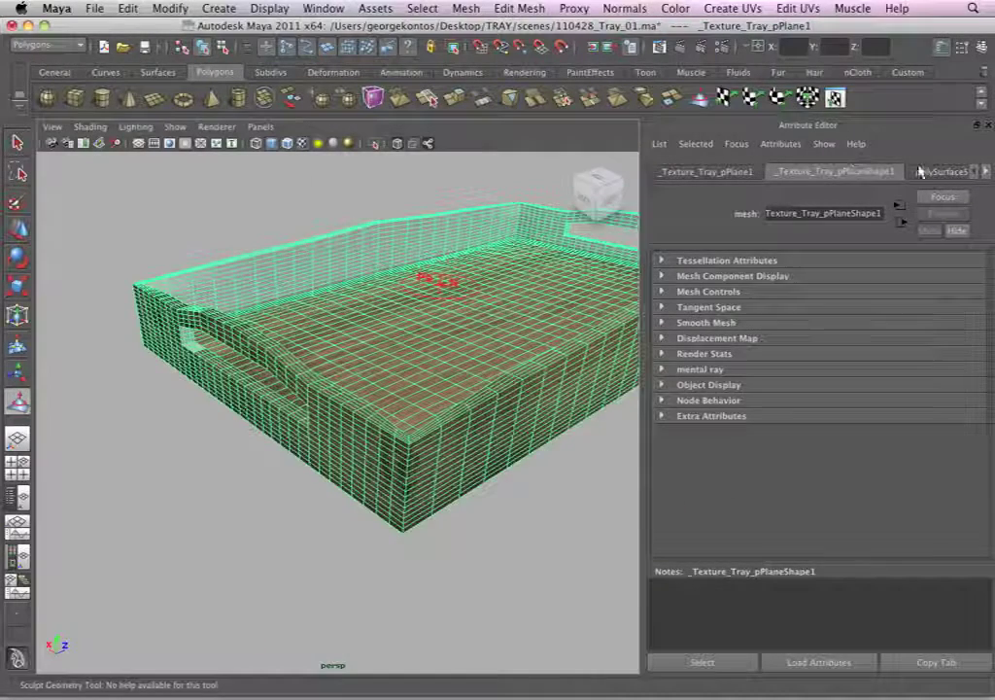
pyautogui.click(989, 125)
# - Sculpt along the vertical edge and rim of the tray's near corner to wear it down into a rounded shape
pyautogui.moveTo(744, 271); pyautogui.dragTo(532, 379)
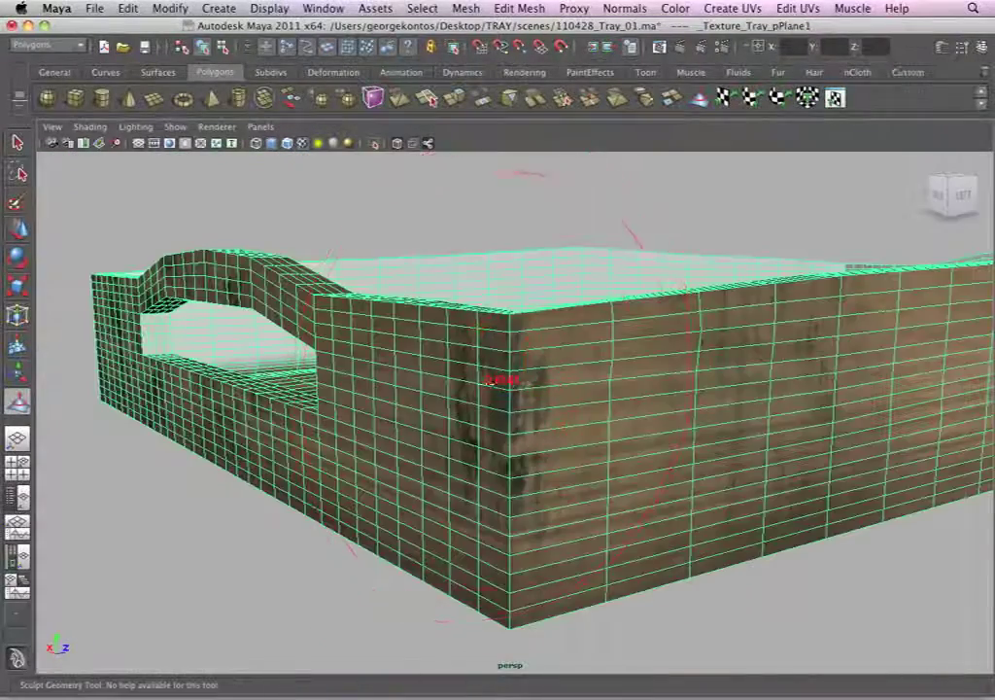
pyautogui.moveTo(518, 379); pyautogui.dragTo(508, 512)
pyautogui.moveTo(545, 357)
pyautogui.mouseDown()
pyautogui.moveTo(537, 411)
pyautogui.moveTo(560, 295)
pyautogui.moveTo(484, 571)
pyautogui.mouseUp()
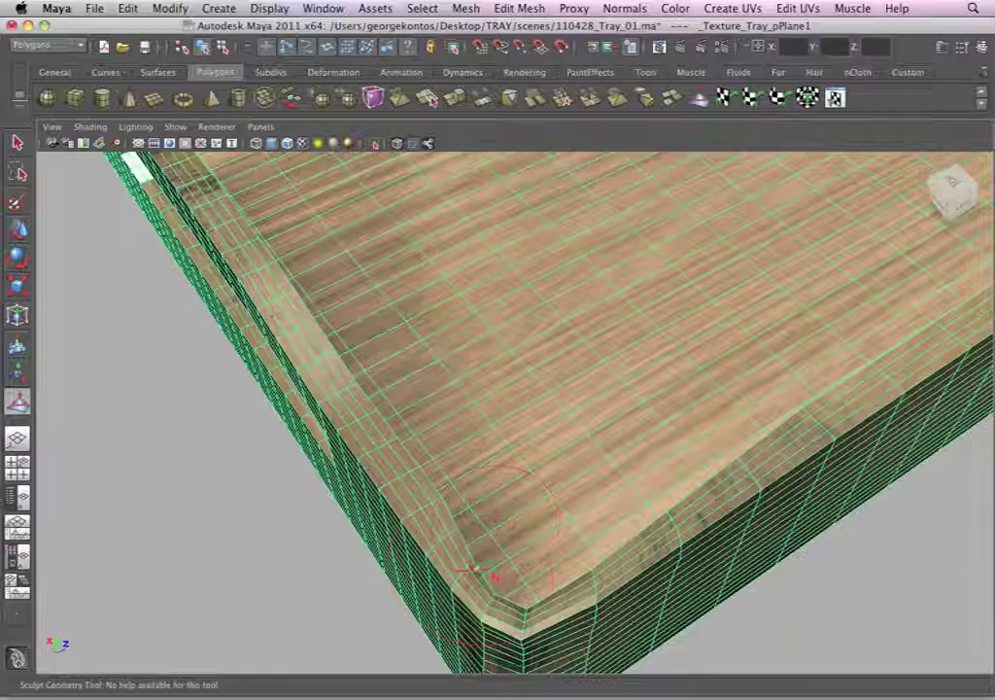
pyautogui.moveTo(447, 496)
pyautogui.mouseDown()
pyautogui.moveTo(437, 437)
pyautogui.moveTo(378, 382)
pyautogui.mouseUp()
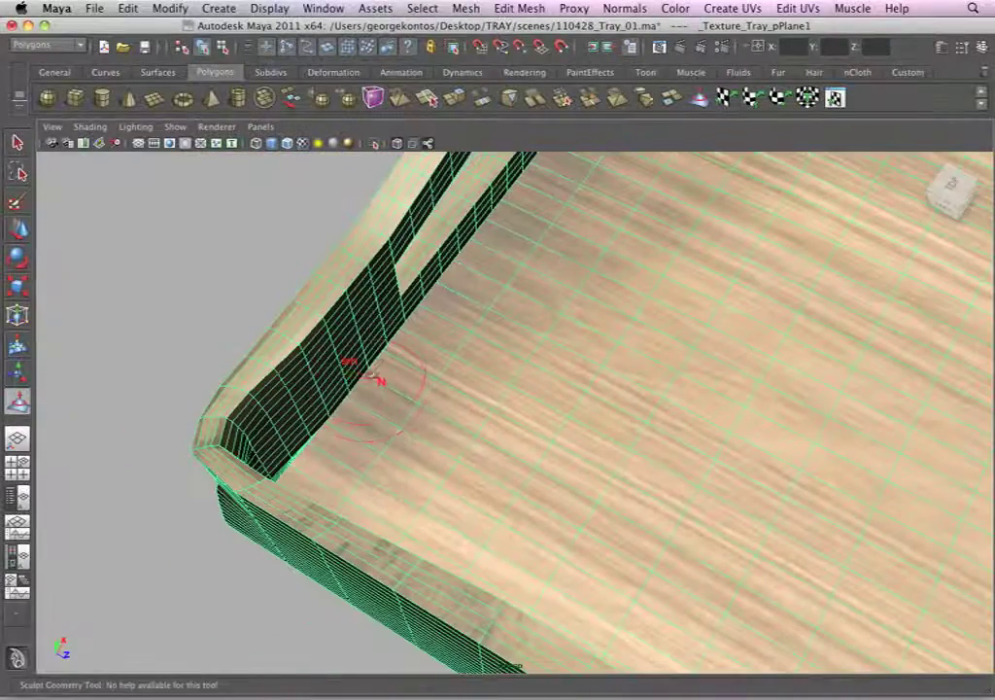
pyautogui.moveTo(338, 418)
pyautogui.mouseDown()
pyautogui.moveTo(419, 273)
pyautogui.moveTo(406, 315)
pyautogui.moveTo(324, 449)
pyautogui.moveTo(333, 482)
pyautogui.moveTo(418, 416)
pyautogui.mouseUp()
pyautogui.moveTo(453, 354)
pyautogui.mouseDown()
pyautogui.moveTo(462, 334)
pyautogui.moveTo(311, 315)
pyautogui.moveTo(278, 321)
pyautogui.moveTo(515, 311)
pyautogui.moveTo(564, 445)
pyautogui.mouseUp()
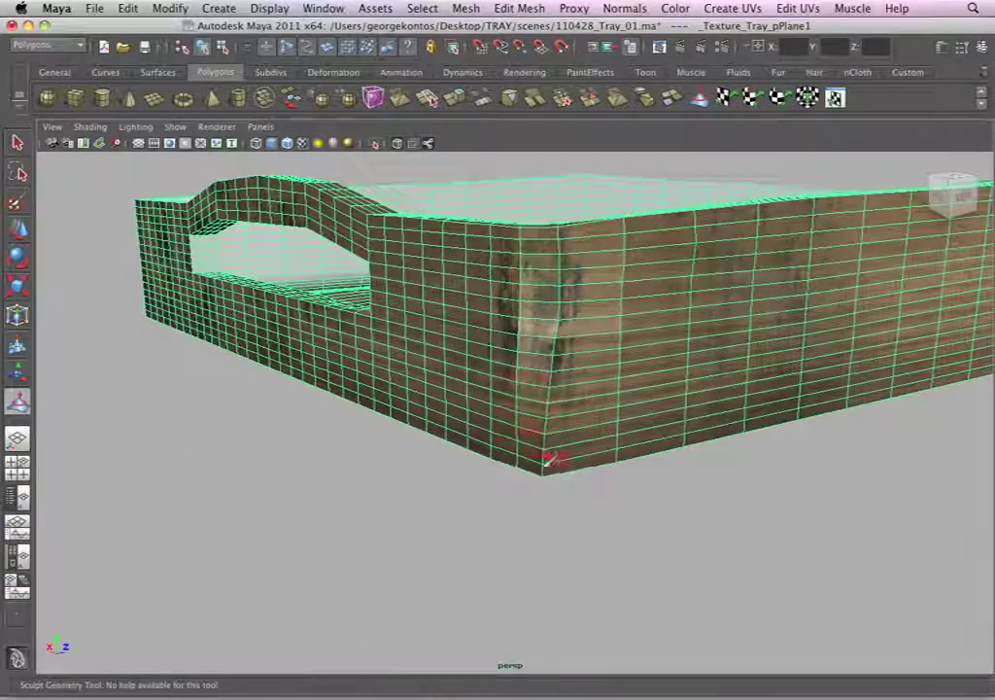
# - Sculpt the lower end of the same corner inward, including its edge on the tray's underside
pyautogui.moveTo(562, 468); pyautogui.dragTo(666, 280)
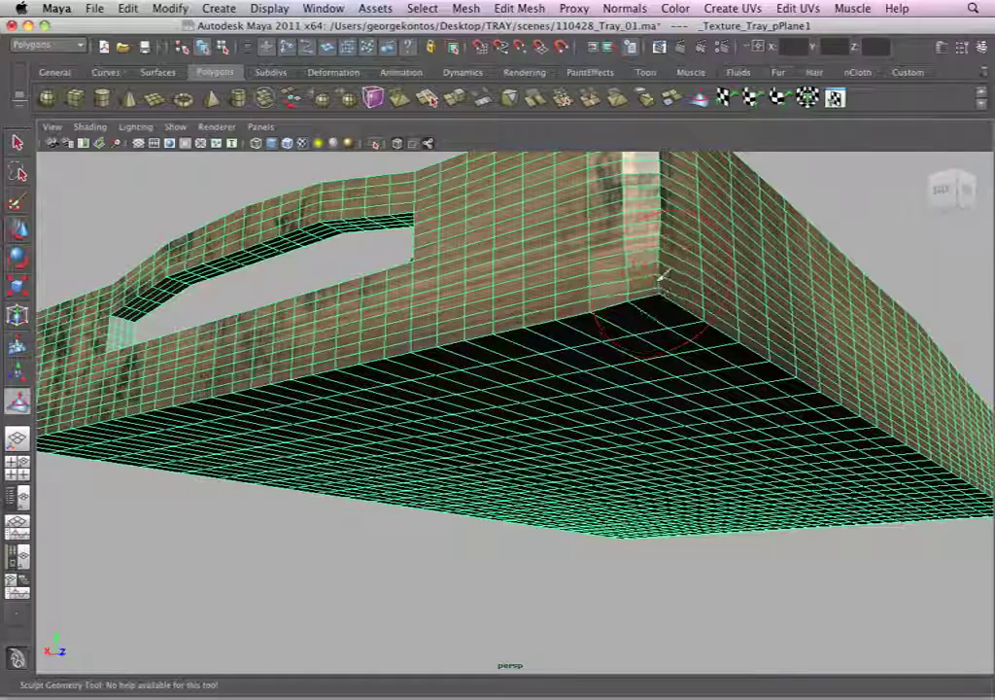
pyautogui.moveTo(587, 297)
pyautogui.mouseDown()
pyautogui.moveTo(662, 251)
pyautogui.moveTo(708, 249)
pyautogui.moveTo(743, 282)
pyautogui.moveTo(796, 289)
pyautogui.moveTo(673, 261)
pyautogui.moveTo(660, 282)
pyautogui.moveTo(667, 257)
pyautogui.moveTo(551, 348)
pyautogui.moveTo(441, 361)
pyautogui.moveTo(519, 364)
pyautogui.moveTo(549, 394)
pyautogui.moveTo(451, 413)
pyautogui.moveTo(444, 367)
pyautogui.moveTo(425, 354)
pyautogui.moveTo(421, 363)
pyautogui.moveTo(429, 342)
pyautogui.moveTo(382, 420)
pyautogui.moveTo(391, 428)
pyautogui.moveTo(407, 361)
pyautogui.mouseUp()
pyautogui.moveTo(389, 465)
pyautogui.mouseDown()
pyautogui.moveTo(342, 491)
pyautogui.moveTo(383, 334)
pyautogui.moveTo(545, 282)
pyautogui.mouseUp()
pyautogui.moveTo(577, 356)
pyautogui.mouseDown()
pyautogui.moveTo(695, 351)
pyautogui.moveTo(705, 337)
pyautogui.moveTo(543, 326)
pyautogui.moveTo(515, 340)
pyautogui.mouseUp()
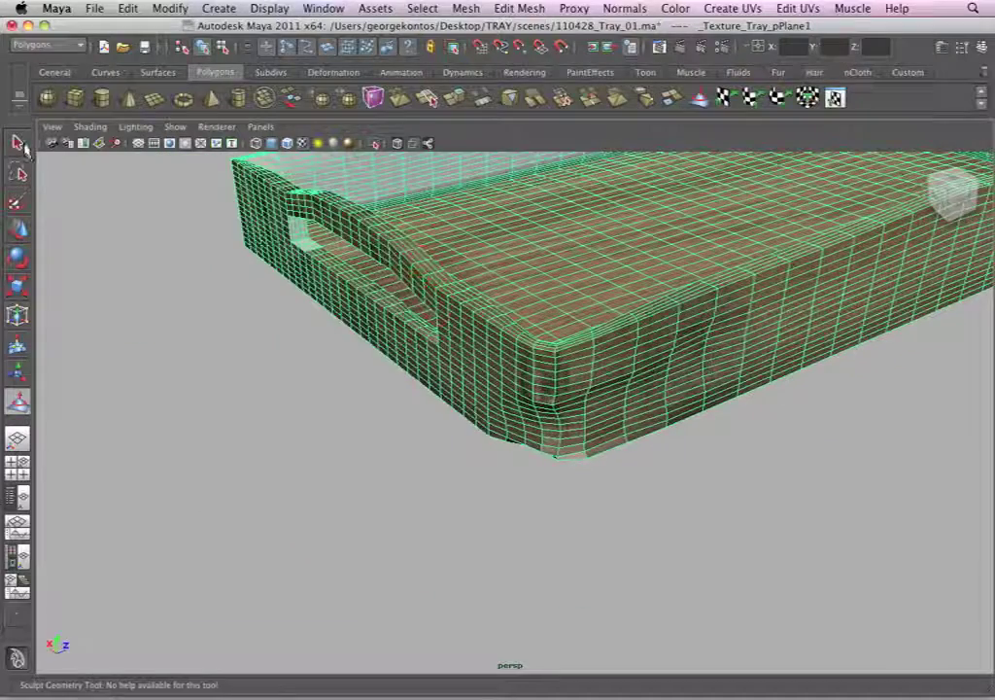
# - Leave sculpting and deselect the tray to examine the shading of the sculpted corner
pyautogui.click(19, 144)
pyautogui.click(529, 467)
pyautogui.scroll(-5, 544, 454)
pyautogui.moveTo(544, 455)
pyautogui.mouseDown()
pyautogui.moveTo(531, 433)
pyautogui.moveTo(545, 480)
pyautogui.moveTo(549, 461)
pyautogui.moveTo(649, 428)
pyautogui.moveTo(562, 413)
pyautogui.moveTo(527, 460)
pyautogui.moveTo(544, 450)
pyautogui.moveTo(547, 436)
pyautogui.moveTo(507, 458)
pyautogui.mouseUp()
pyautogui.click(531, 453)
pyautogui.click(570, 489)
# - Reselect the tray, sculpt the lower part of the worn corner further, and deselect the tray
pyautogui.click(546, 435)
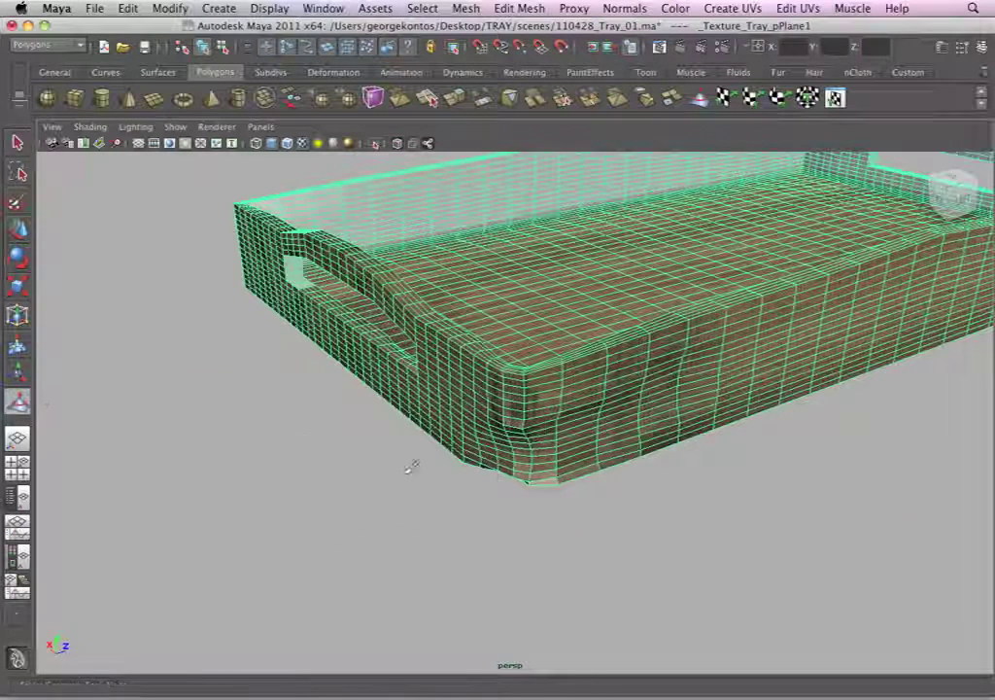
pyautogui.moveTo(567, 478)
pyautogui.mouseDown()
pyautogui.moveTo(551, 475)
pyautogui.moveTo(615, 462)
pyautogui.moveTo(503, 472)
pyautogui.moveTo(627, 474)
pyautogui.mouseUp()
pyautogui.click(17, 143)
pyautogui.moveTo(404, 418); pyautogui.dragTo(584, 436)
pyautogui.rightClick(584, 436)
pyautogui.click(649, 371)
pyautogui.click(658, 480)
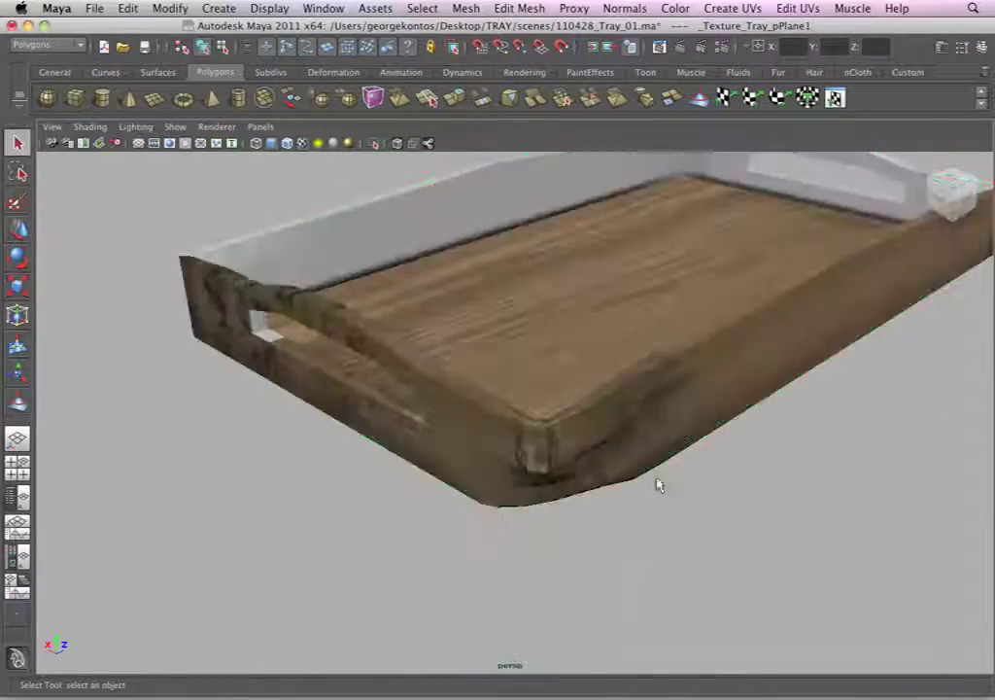
# - Select the tray, apply a normal angle of 30 to its edges, and close the Set Normal Angle dialog
pyautogui.scroll(-2, 622, 464)
pyautogui.moveTo(594, 460)
pyautogui.mouseDown()
pyautogui.moveTo(540, 411)
pyautogui.moveTo(583, 421)
pyautogui.moveTo(644, 406)
pyautogui.moveTo(641, 457)
pyautogui.mouseUp()
pyautogui.click(589, 421)
pyautogui.scroll(1, 622, 453)
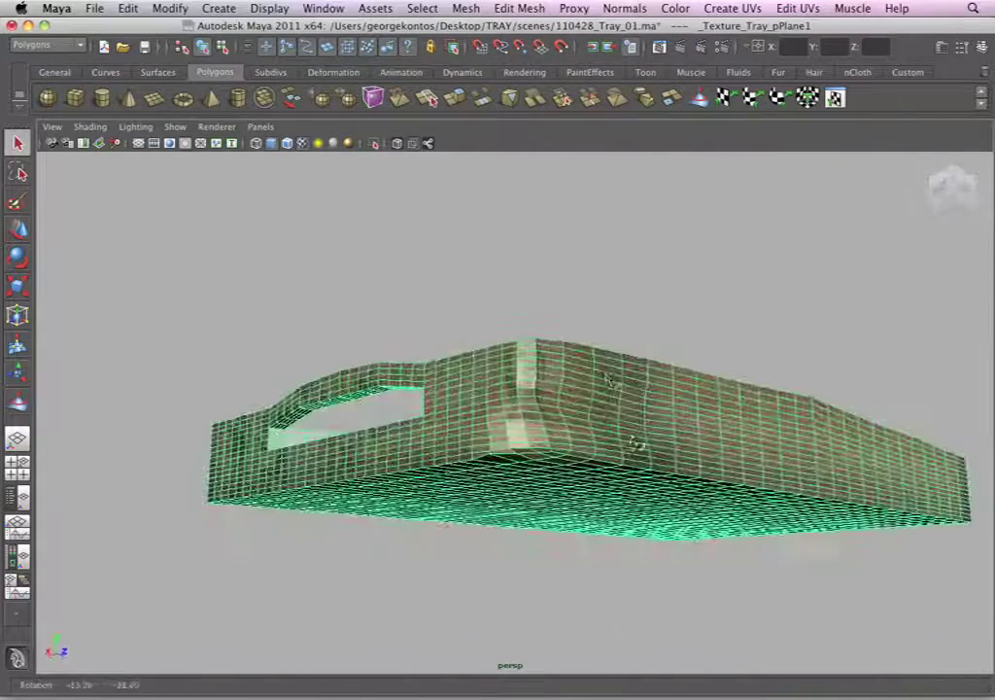
pyautogui.click(519, 8)
pyautogui.moveTo(622, 9)
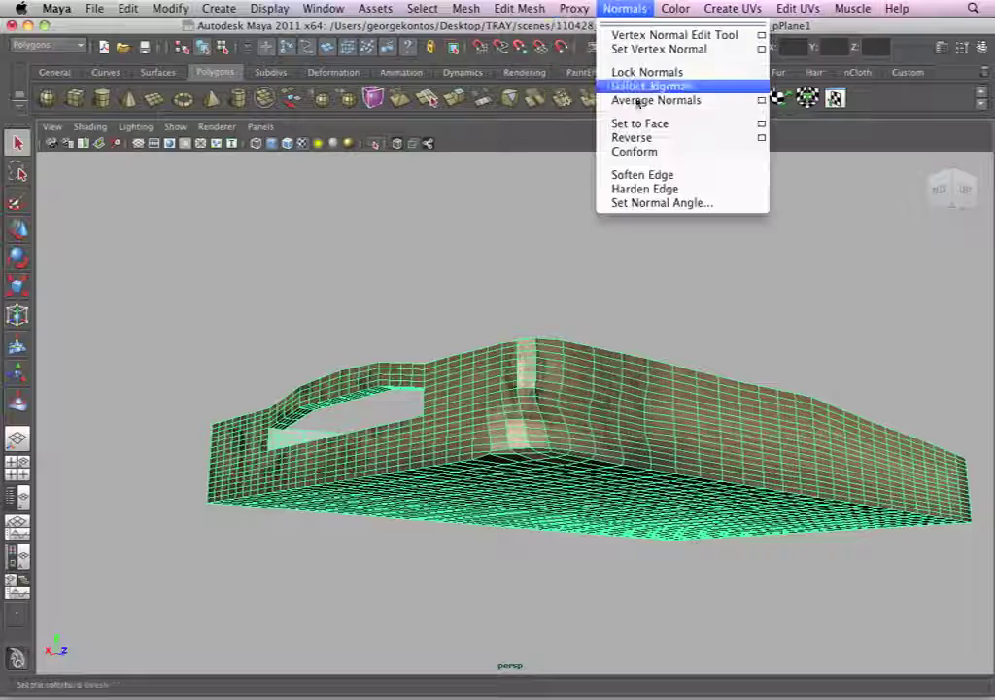
pyautogui.click(652, 204)
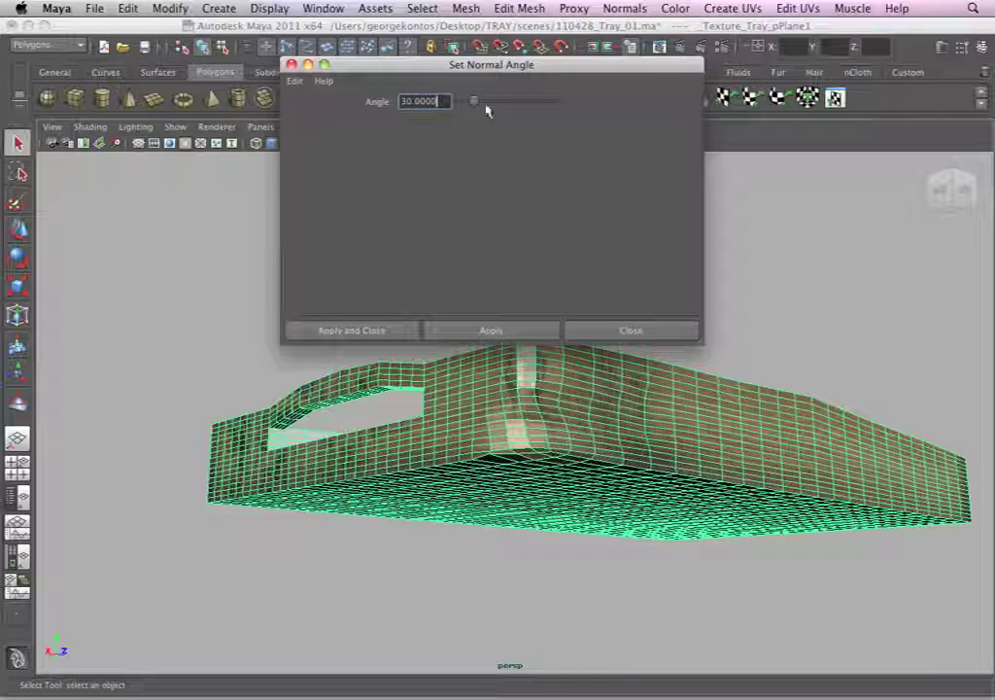
pyautogui.click(492, 331)
pyautogui.moveTo(557, 397)
pyautogui.mouseDown()
pyautogui.moveTo(585, 518)
pyautogui.moveTo(655, 527)
pyautogui.moveTo(651, 464)
pyautogui.moveTo(628, 493)
pyautogui.moveTo(636, 473)
pyautogui.moveTo(531, 534)
pyautogui.moveTo(491, 472)
pyautogui.moveTo(451, 466)
pyautogui.mouseUp()
pyautogui.press('6')
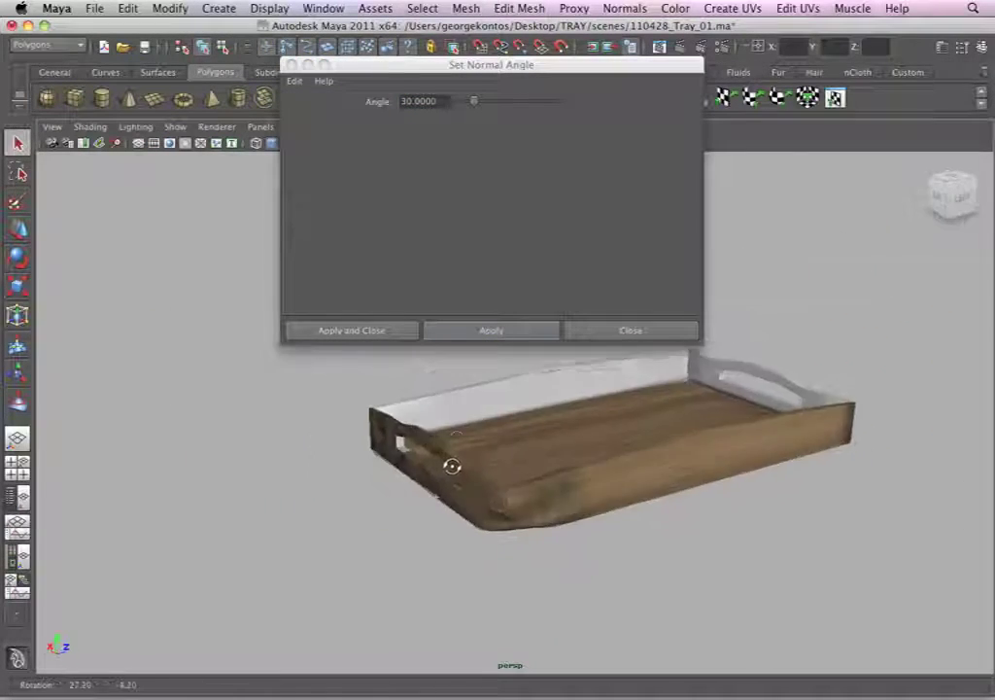
pyautogui.click(292, 66)
# - Examine the tray's worn corner and the texture on its sides with and without the selection
pyautogui.moveTo(486, 389); pyautogui.dragTo(583, 484)
pyautogui.click(575, 520)
pyautogui.moveTo(520, 338); pyautogui.dragTo(585, 358)
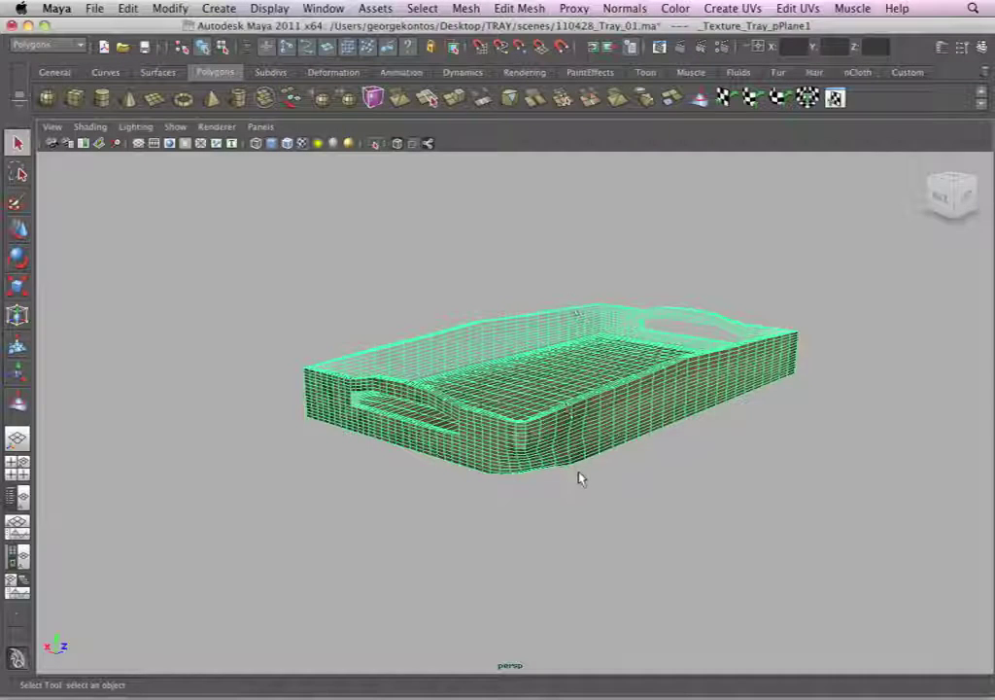
pyautogui.moveTo(579, 477); pyautogui.dragTo(695, 526)
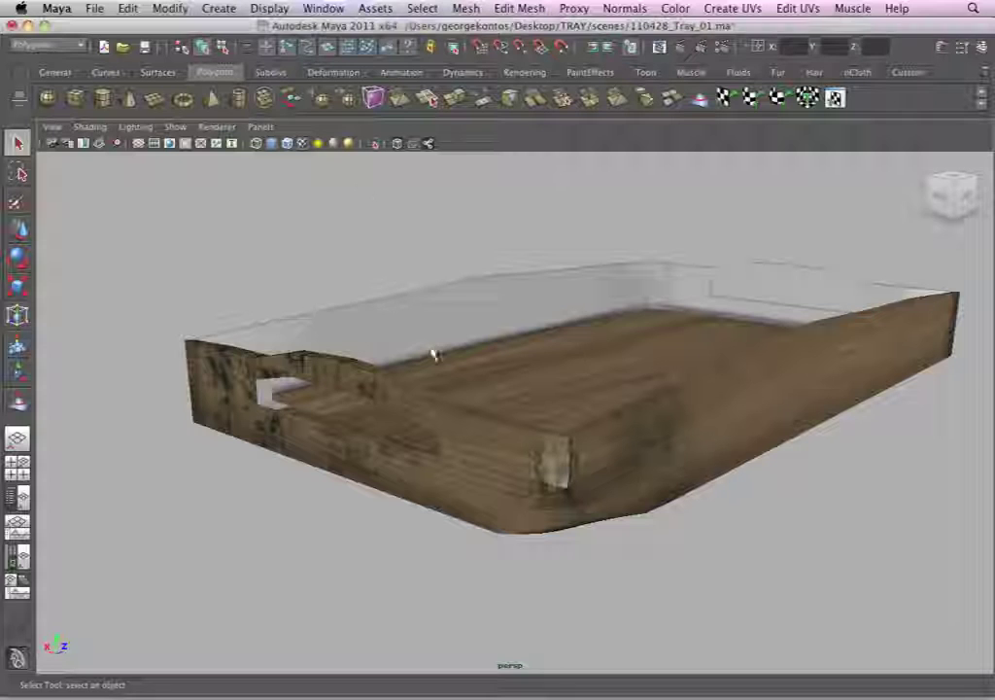
pyautogui.moveTo(271, 361); pyautogui.dragTo(339, 287)
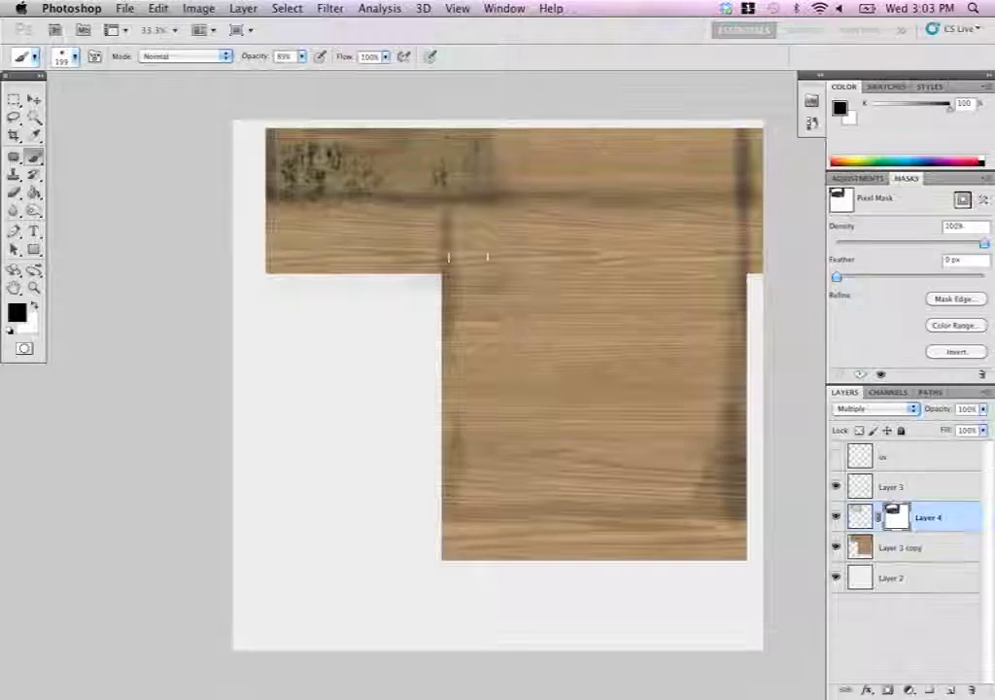
# - Switch to Photoshop, show the uv layer over the tray texture, and zoom in on the stained wood to 200%
pyautogui.rightClick(352, 152)
pyautogui.click(445, 204)
pyautogui.click(837, 456)
pyautogui.press('z')
pyautogui.doubleClick(345, 167)
pyautogui.moveTo(311, 228); pyautogui.dragTo(333, 287)
pyautogui.click(325, 261)
pyautogui.click(326, 260)
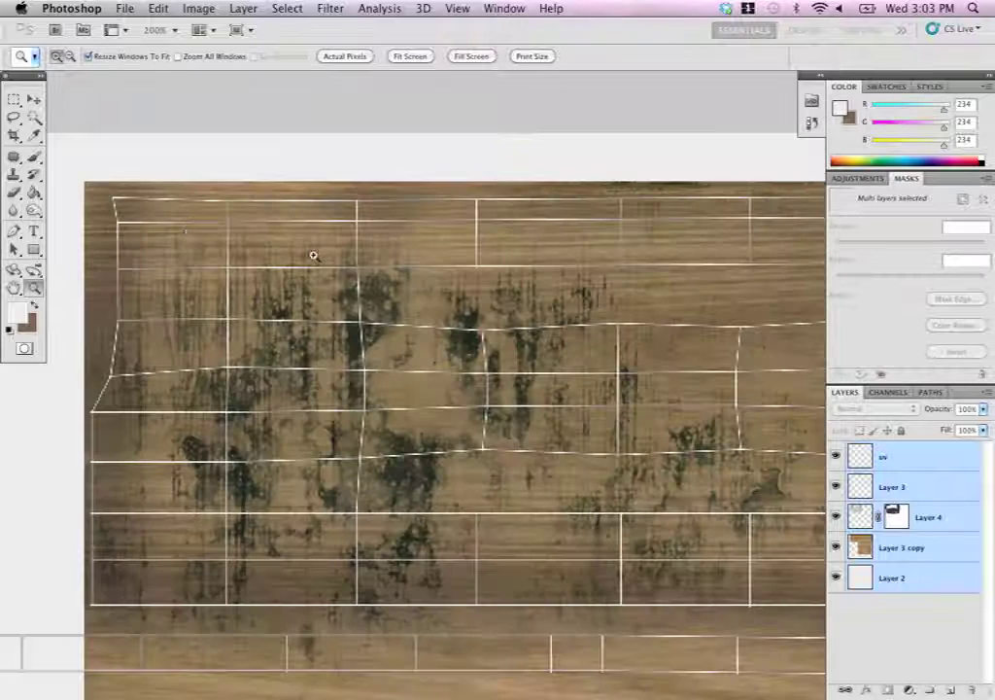
# - Darken the upper edge of the wood on Layer 3 copy using the Burn tool with a 50 px brush
pyautogui.moveTo(505, 260); pyautogui.dragTo(493, 263)
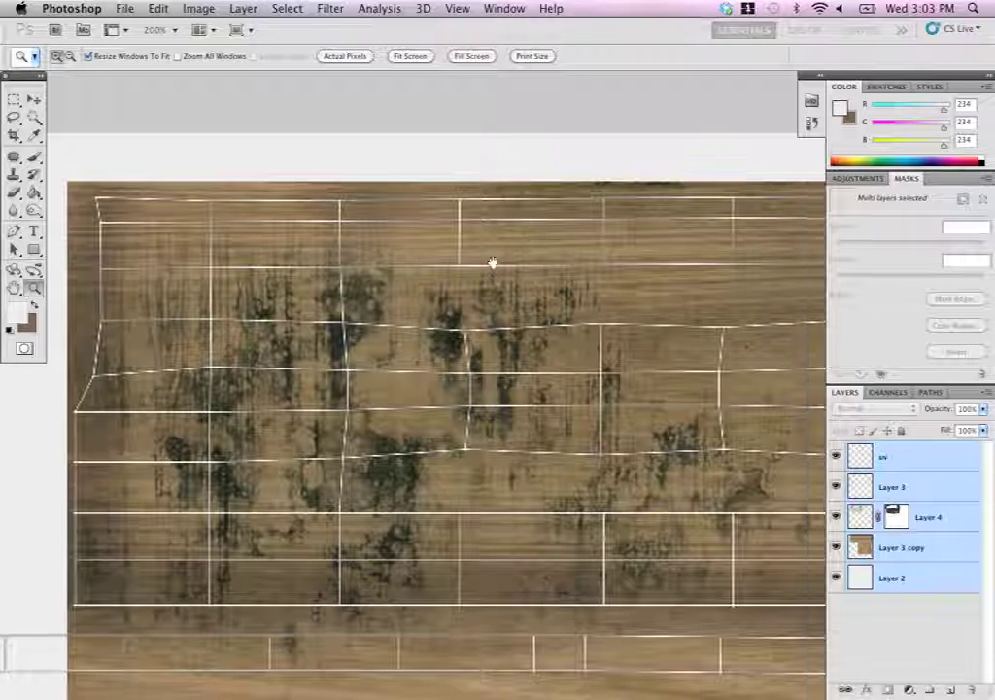
pyautogui.click(859, 547)
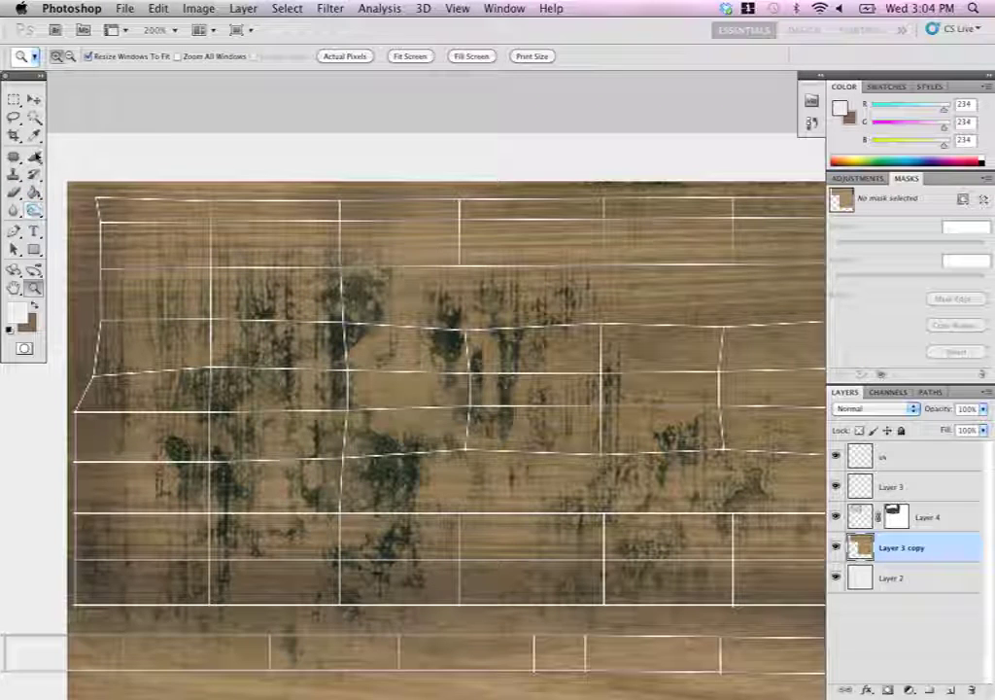
pyautogui.click(34, 210)
pyautogui.rightClick(154, 229)
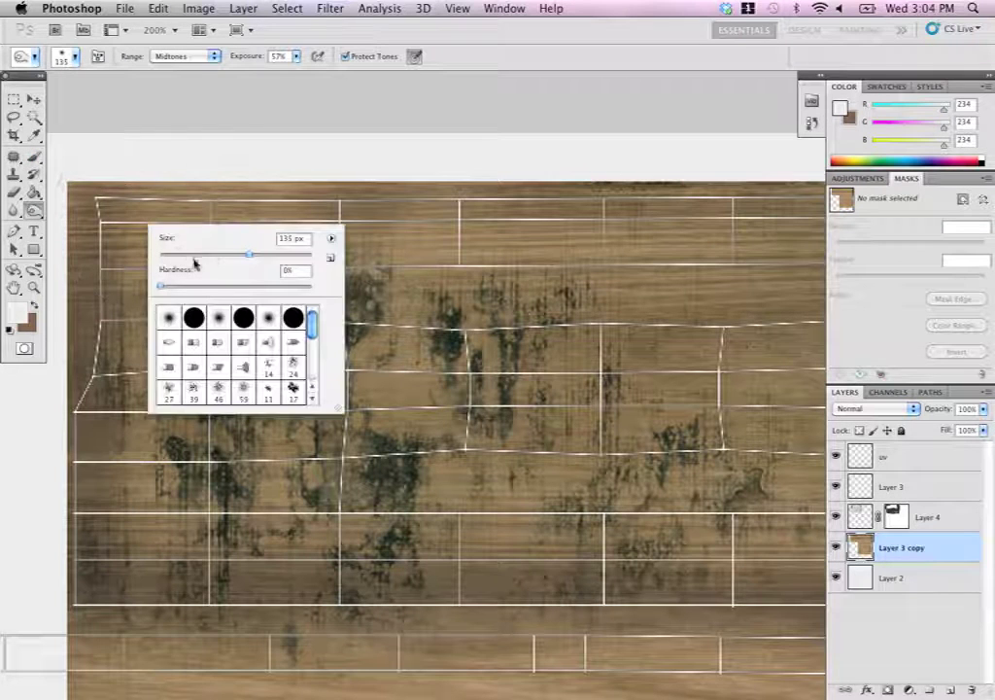
pyautogui.click(203, 255)
pyautogui.moveTo(160, 207)
pyautogui.mouseDown()
pyautogui.moveTo(141, 193)
pyautogui.moveTo(218, 181)
pyautogui.moveTo(492, 216)
pyautogui.moveTo(210, 220)
pyautogui.moveTo(307, 259)
pyautogui.moveTo(131, 222)
pyautogui.moveTo(363, 262)
pyautogui.moveTo(620, 269)
pyautogui.moveTo(620, 212)
pyautogui.mouseUp()
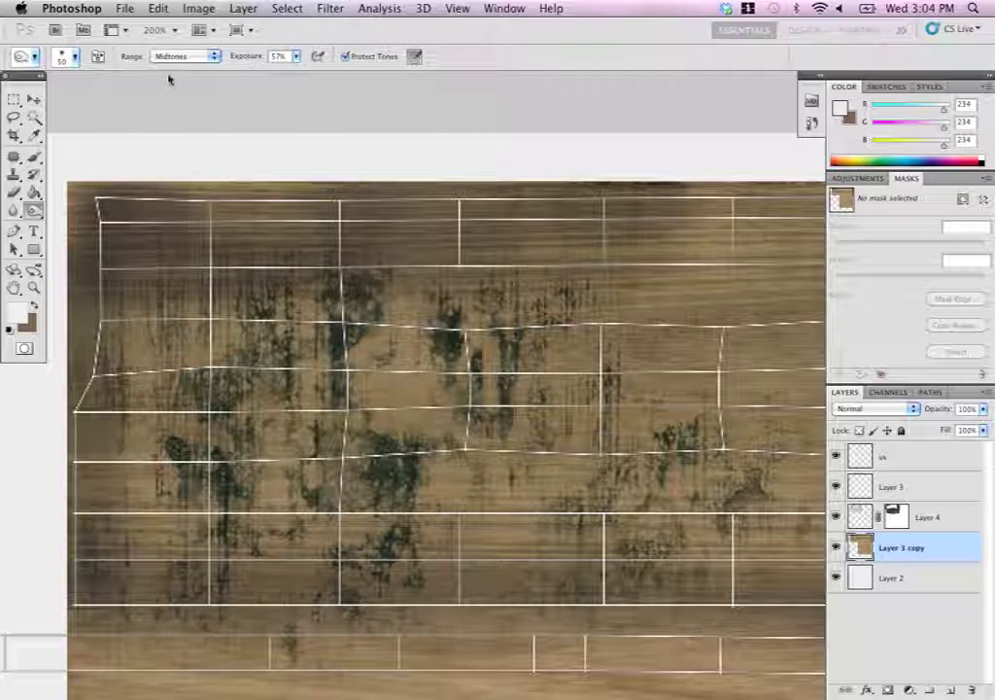
# - Open InkWide0008_1_S.jpg from the textures folder, select the whole image, and copy it
pyautogui.click(126, 8)
pyautogui.click(136, 42)
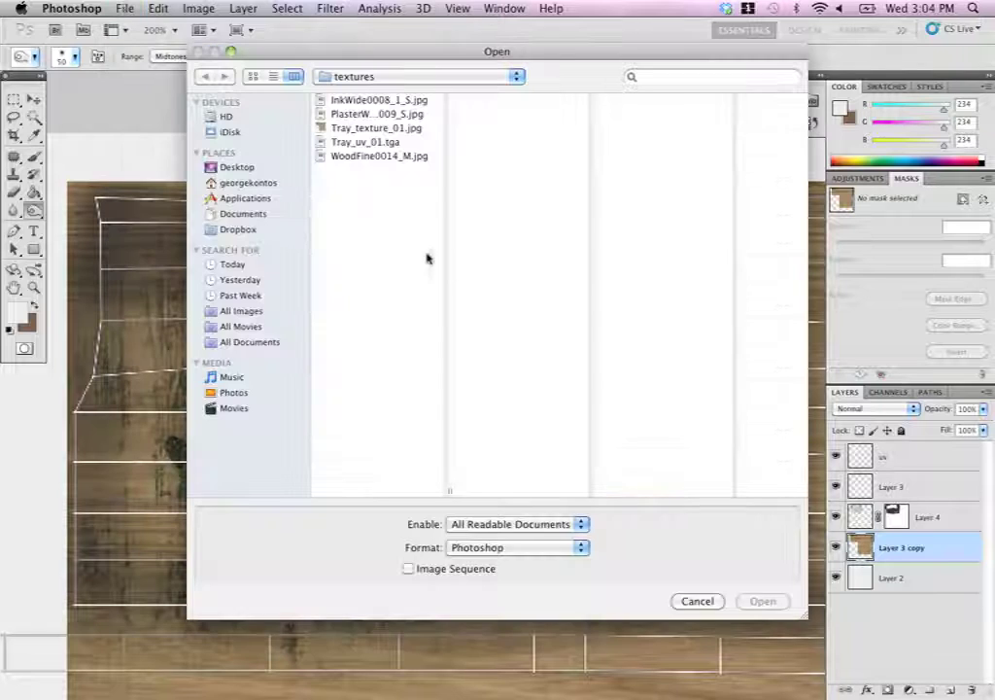
pyautogui.click(361, 100)
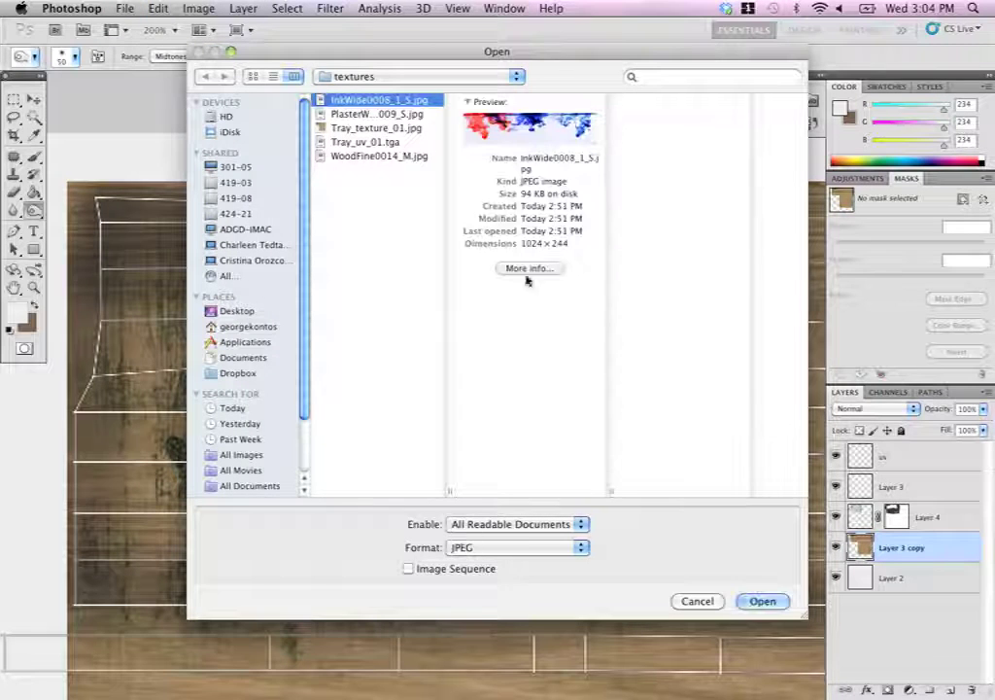
pyautogui.click(763, 599)
pyautogui.hotkey('ctrl', 'a')
pyautogui.press('f')
pyautogui.press('f')
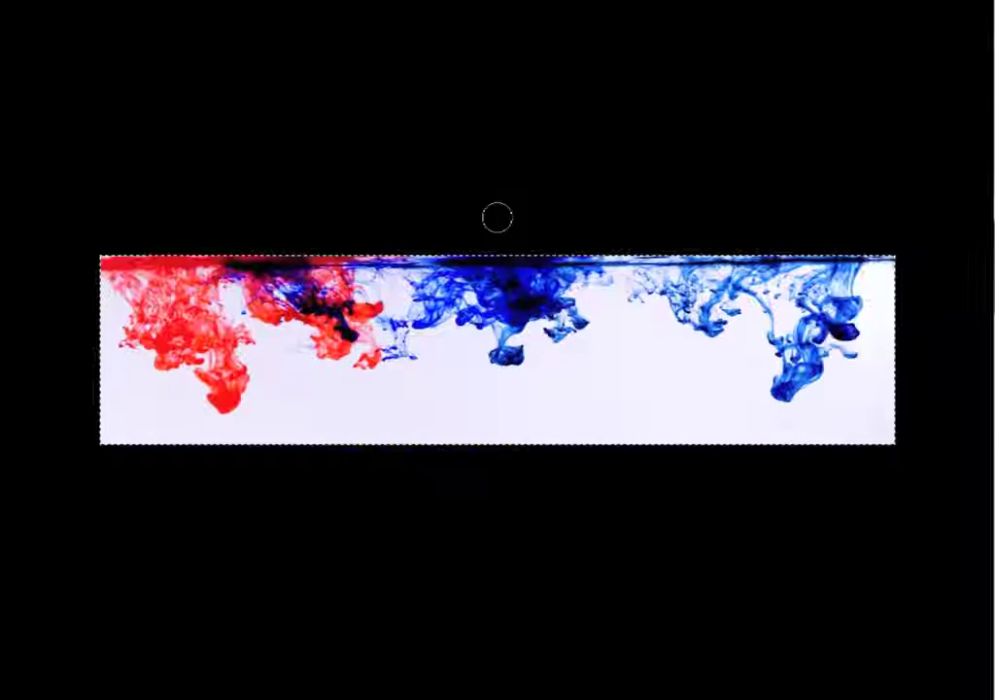
# - Paste the ink image above Layer 3 copy in Tray_uv_01.tga and move it down and right over the wood
pyautogui.press('f')
pyautogui.click(133, 98)
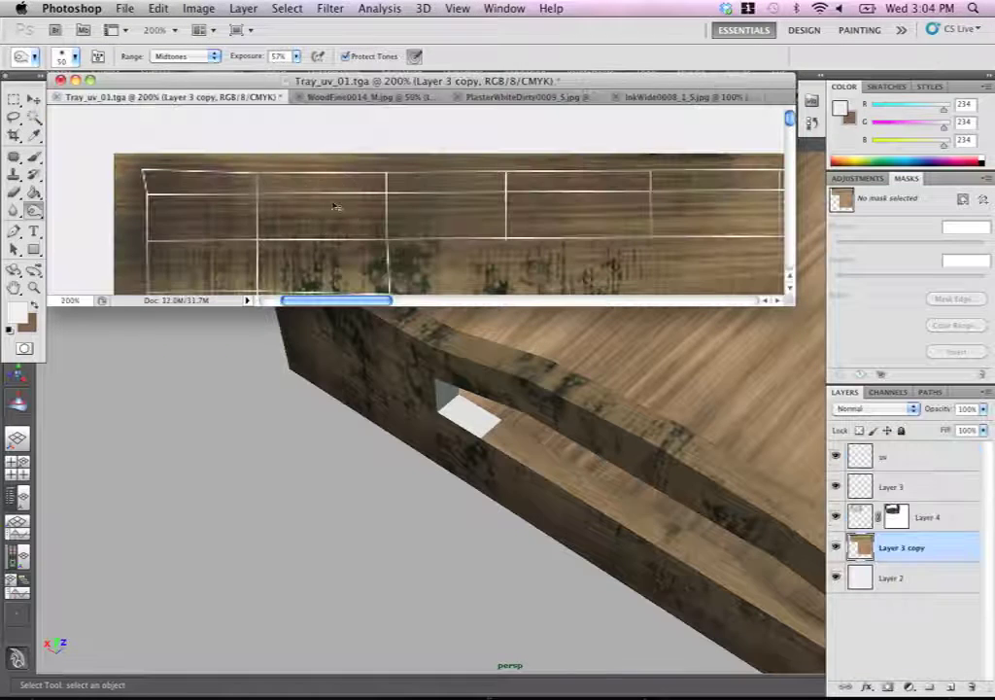
pyautogui.hotkey('ctrl', 'v')
pyautogui.press('f')
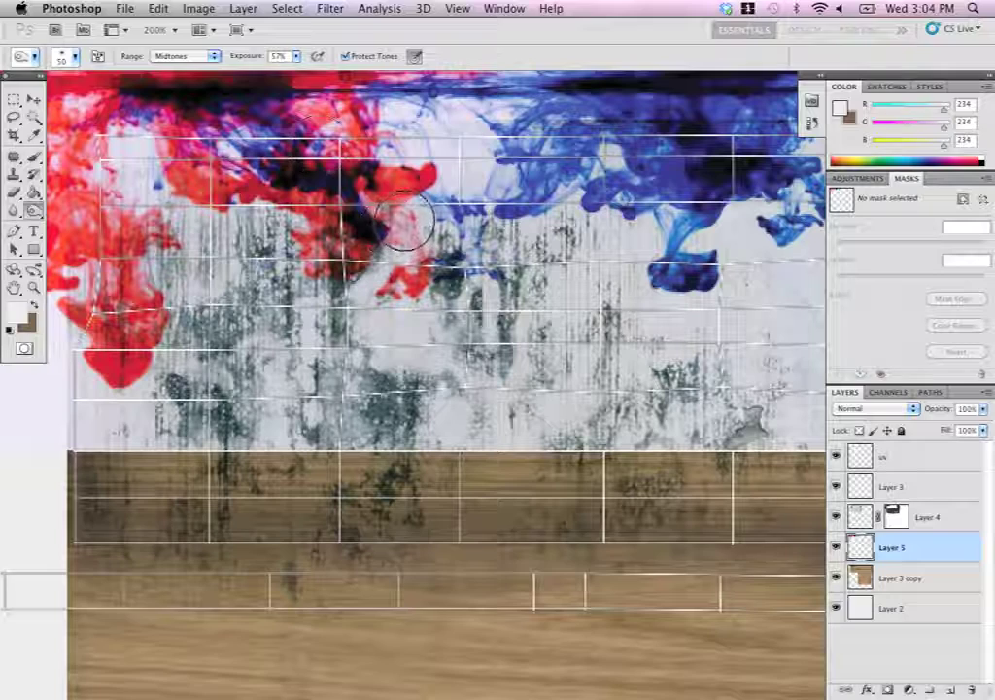
pyautogui.press('f')
pyautogui.press('f')
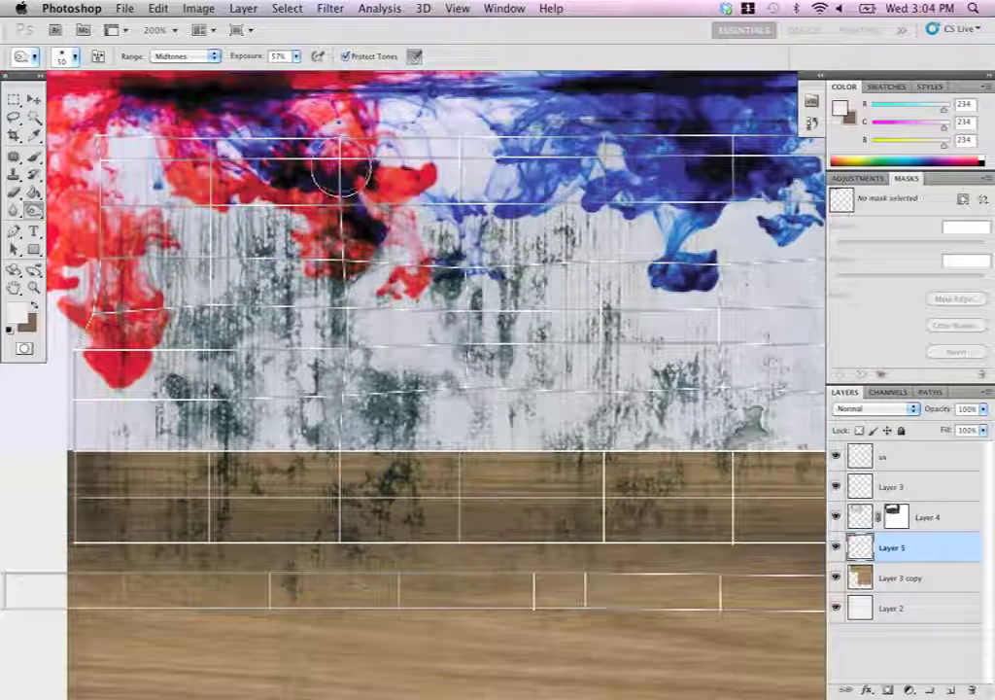
pyautogui.press('v')
pyautogui.moveTo(342, 167)
pyautogui.mouseDown()
pyautogui.moveTo(428, 357)
pyautogui.moveTo(469, 376)
pyautogui.moveTo(566, 358)
pyautogui.moveTo(582, 347)
pyautogui.moveTo(567, 325)
pyautogui.mouseUp()
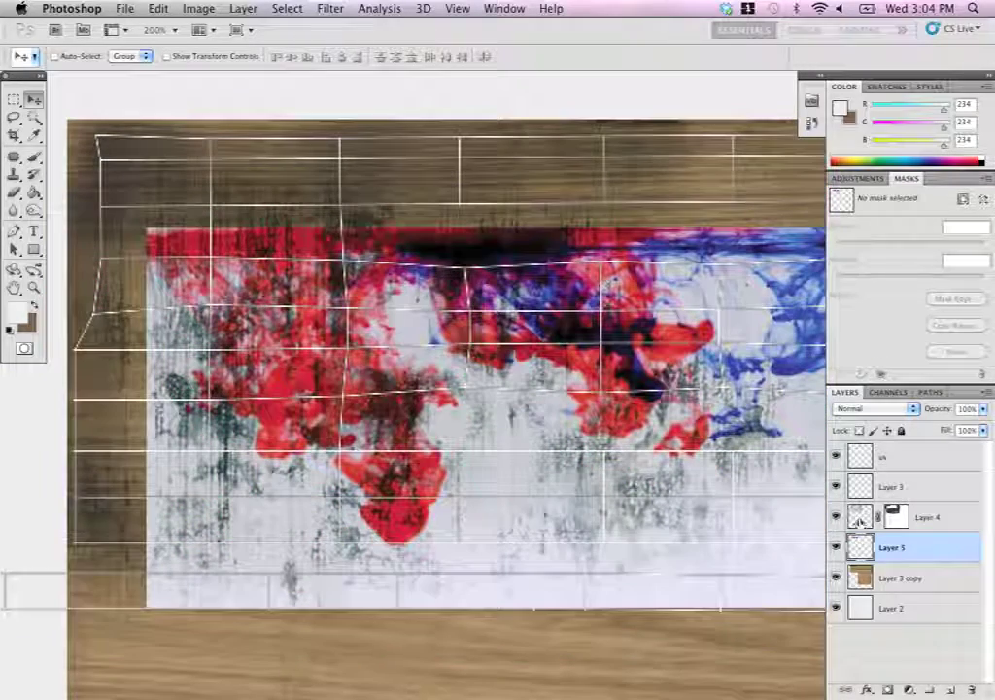
# - Place the ink layer above Layer 4 and set its blend mode to Overlay
pyautogui.moveTo(854, 541); pyautogui.dragTo(851, 504)
pyautogui.click(866, 412)
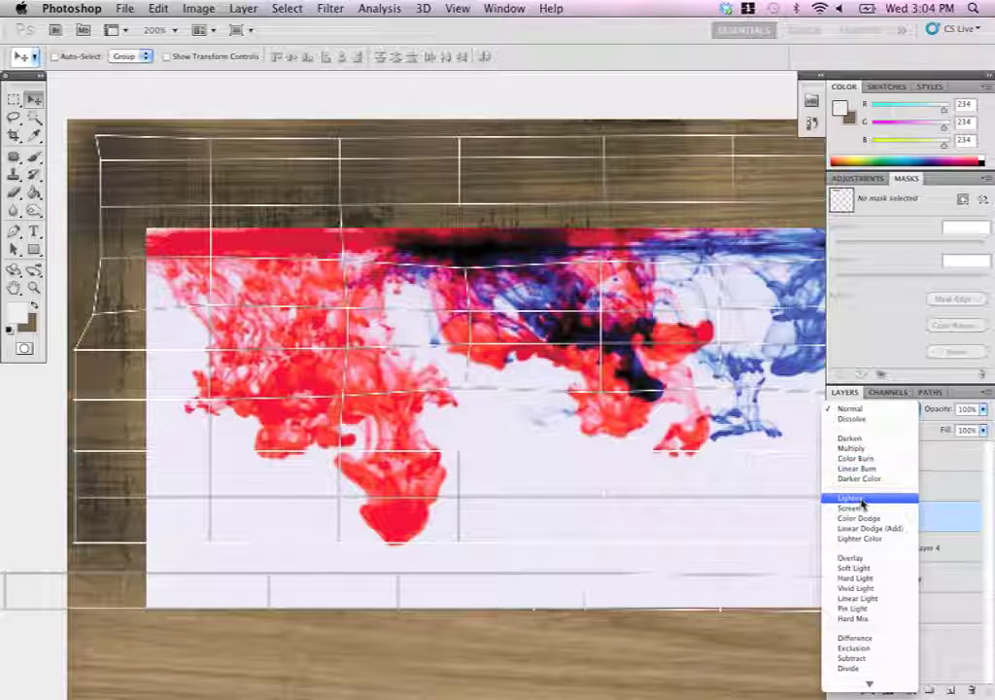
pyautogui.click(856, 557)
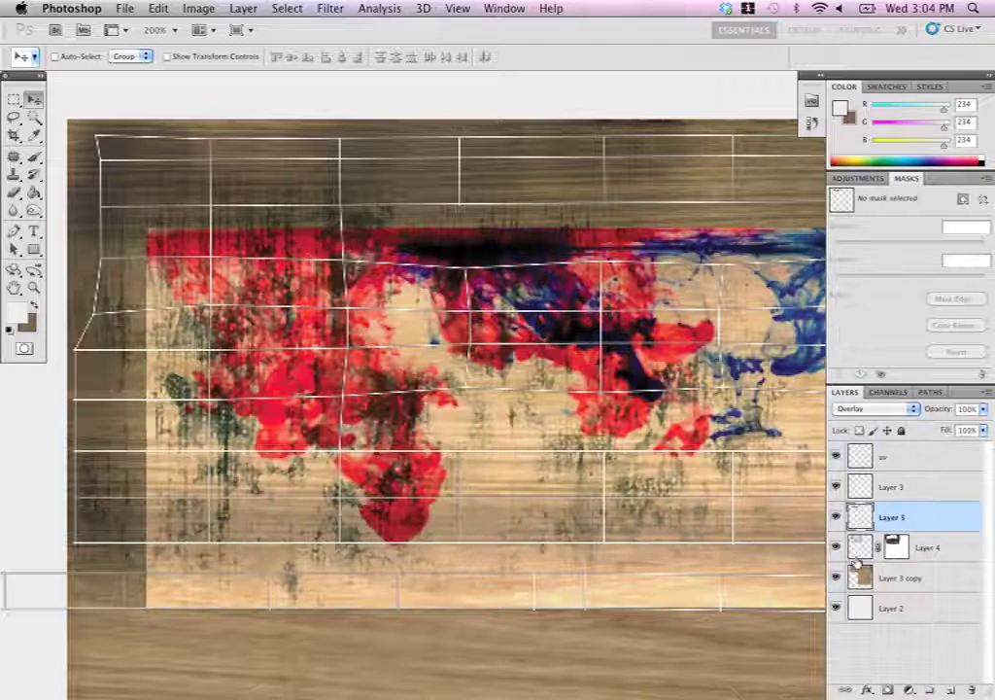
# - Scale the ink layer to about 79.5% and position it over the upper left part of the uv layout
pyautogui.press('super+t')
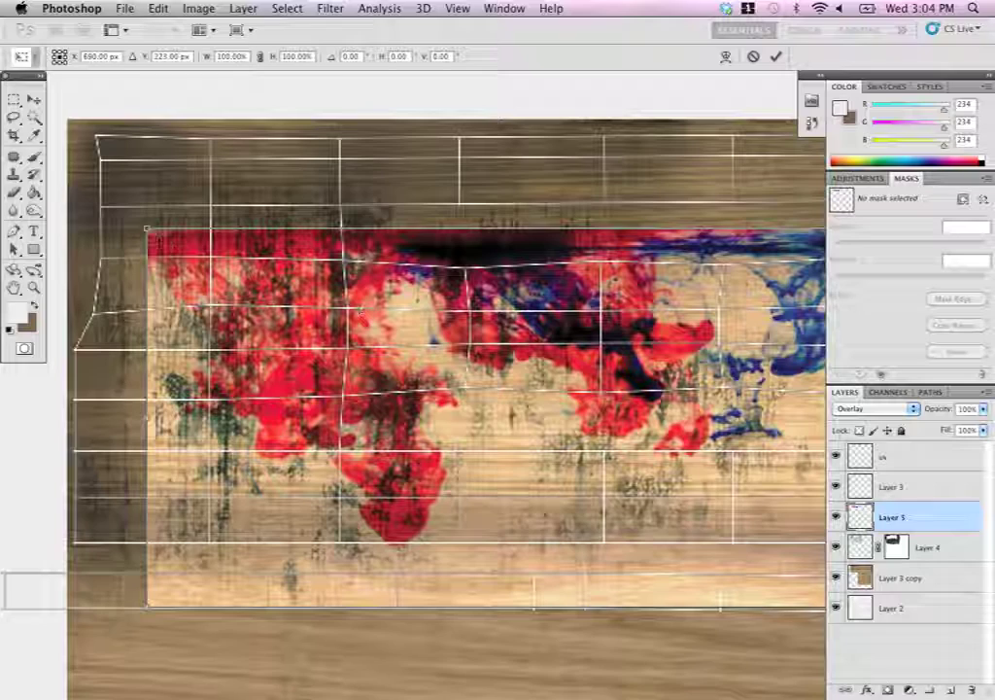
pyautogui.moveTo(147, 229); pyautogui.dragTo(473, 308)
pyautogui.moveTo(557, 370); pyautogui.dragTo(181, 203)
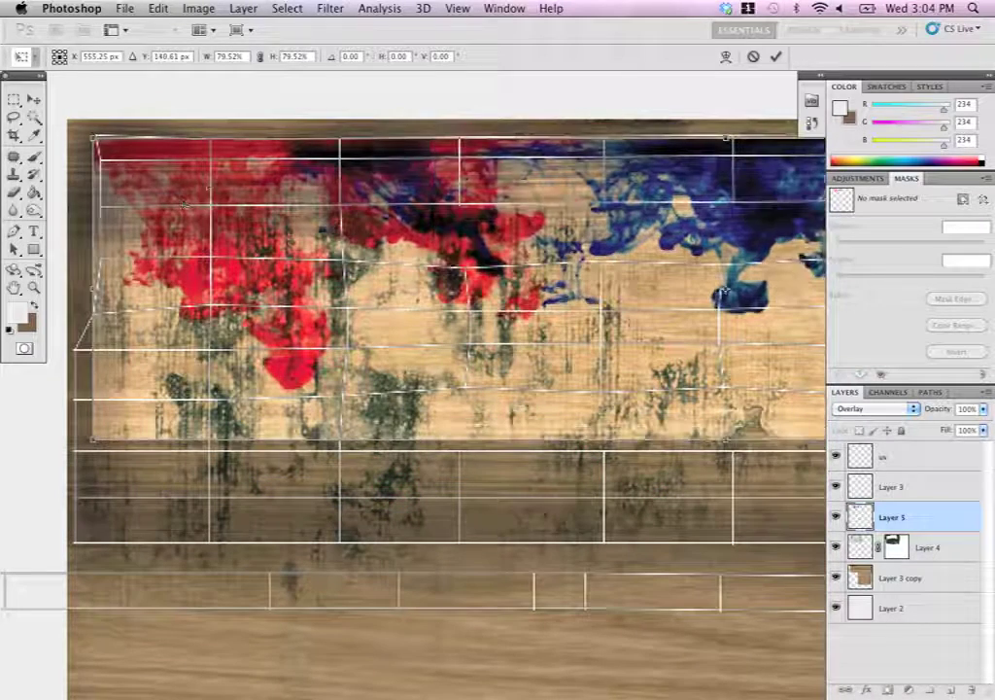
pyautogui.press('Return')
pyautogui.press('super+minus')
pyautogui.hscroll(10, 526, 279)
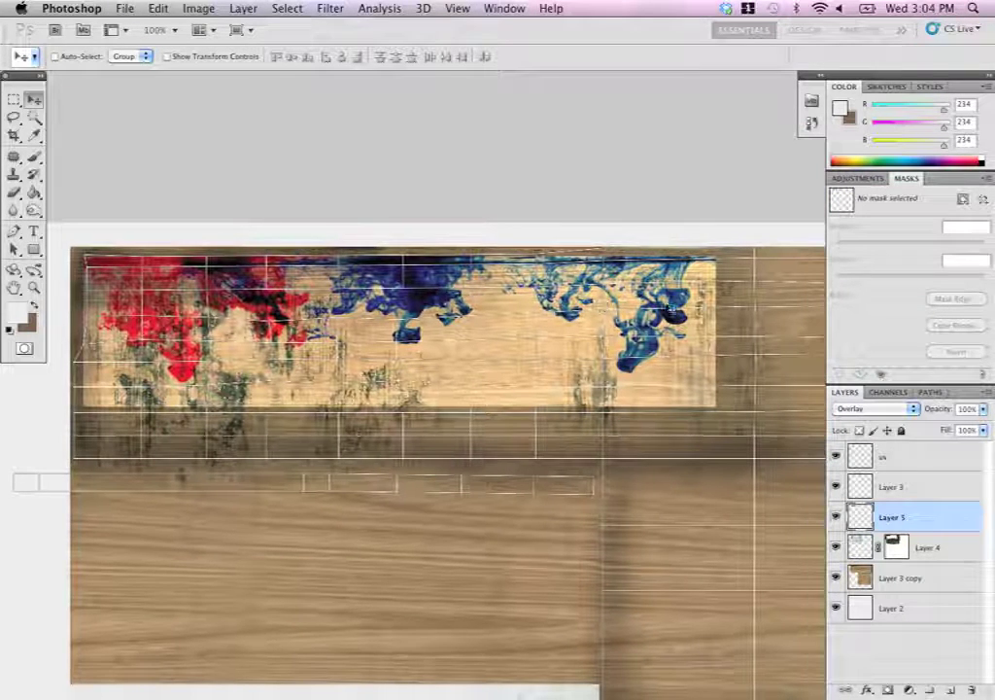
# - Hide the uv layer, add a mask to the ink layer, and paint black to blend the ink's lower areas into the wood
pyautogui.press('super+h')
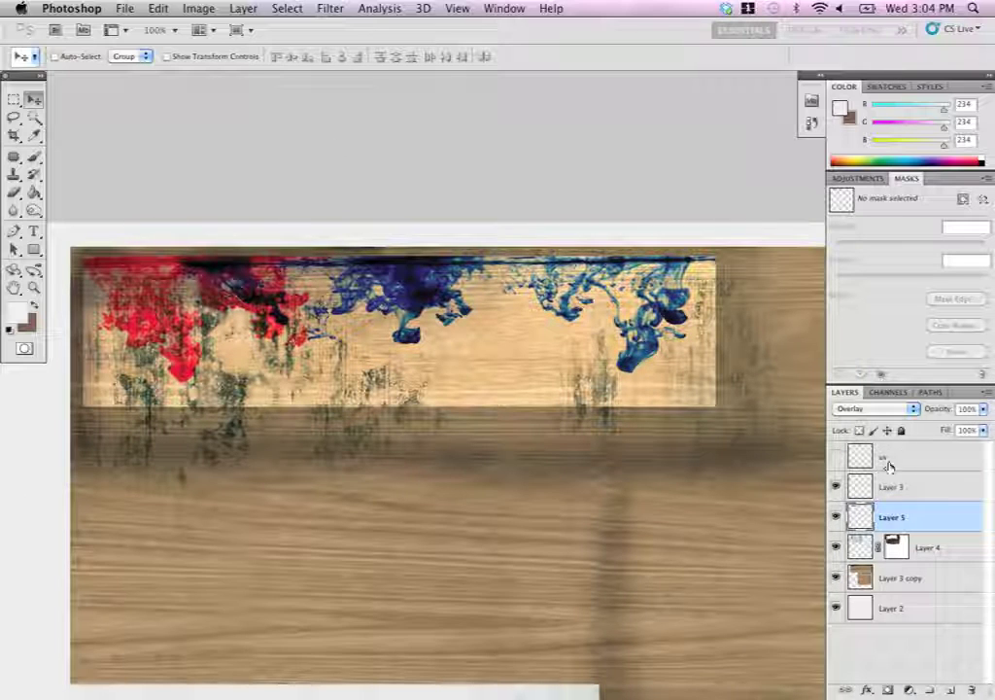
pyautogui.click(887, 690)
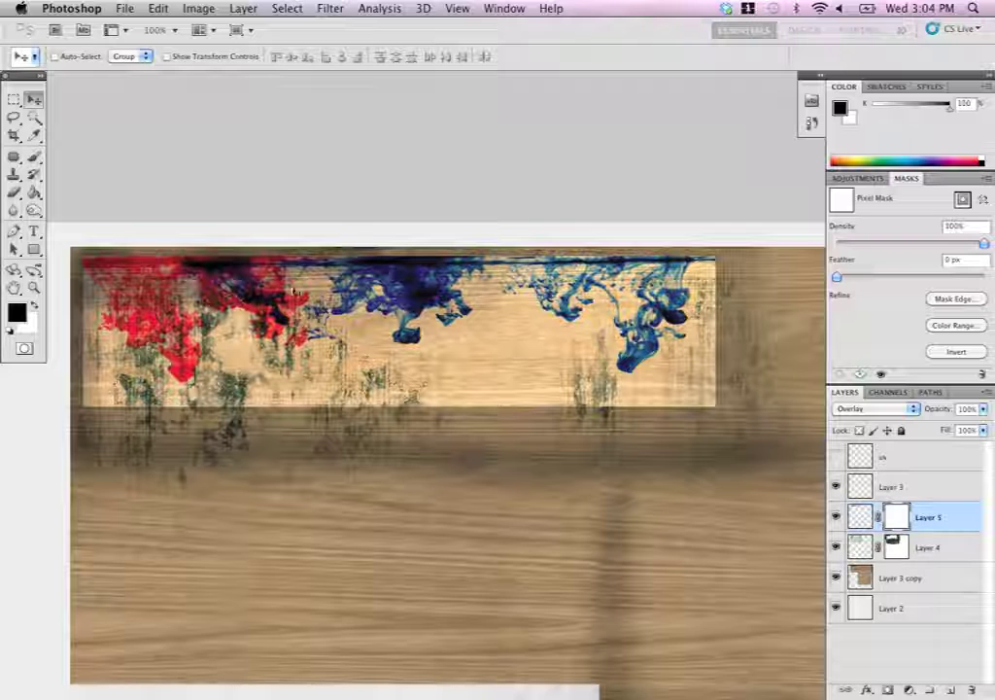
pyautogui.click(34, 156)
pyautogui.moveTo(176, 431)
pyautogui.mouseDown()
pyautogui.moveTo(120, 416)
pyautogui.moveTo(88, 363)
pyautogui.moveTo(82, 314)
pyautogui.moveTo(170, 443)
pyautogui.moveTo(242, 378)
pyautogui.mouseUp()
pyautogui.moveTo(223, 436)
pyautogui.mouseDown()
pyautogui.moveTo(195, 291)
pyautogui.moveTo(272, 263)
pyautogui.moveTo(331, 291)
pyautogui.moveTo(498, 320)
pyautogui.moveTo(399, 267)
pyautogui.moveTo(706, 389)
pyautogui.moveTo(739, 311)
pyautogui.moveTo(506, 272)
pyautogui.mouseUp()
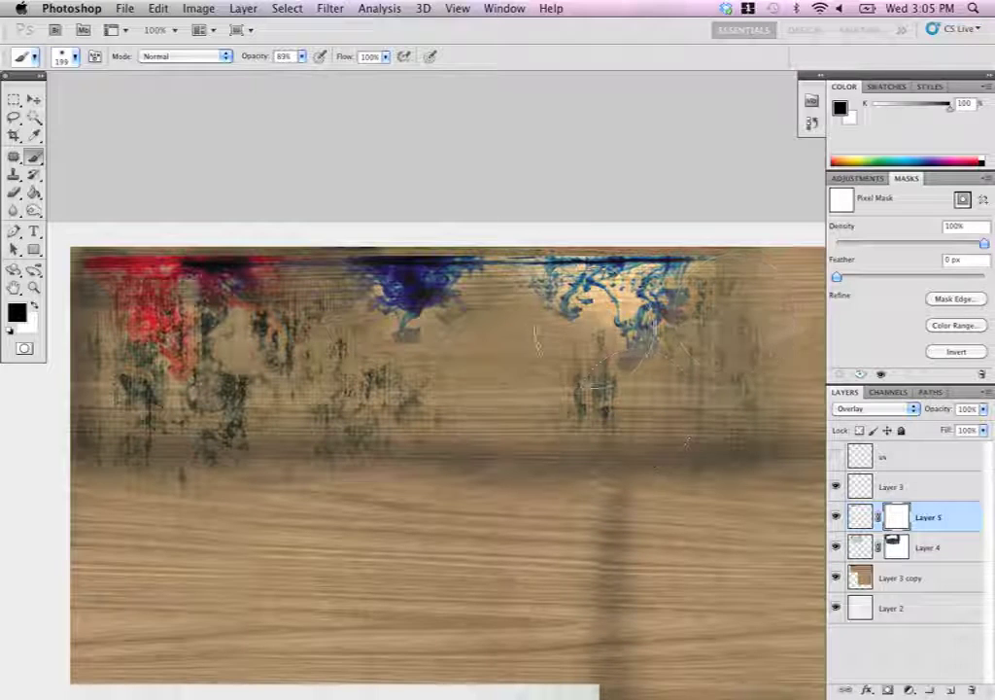
pyautogui.moveTo(603, 331)
pyautogui.mouseDown()
pyautogui.moveTo(428, 243)
pyautogui.moveTo(391, 438)
pyautogui.mouseUp()
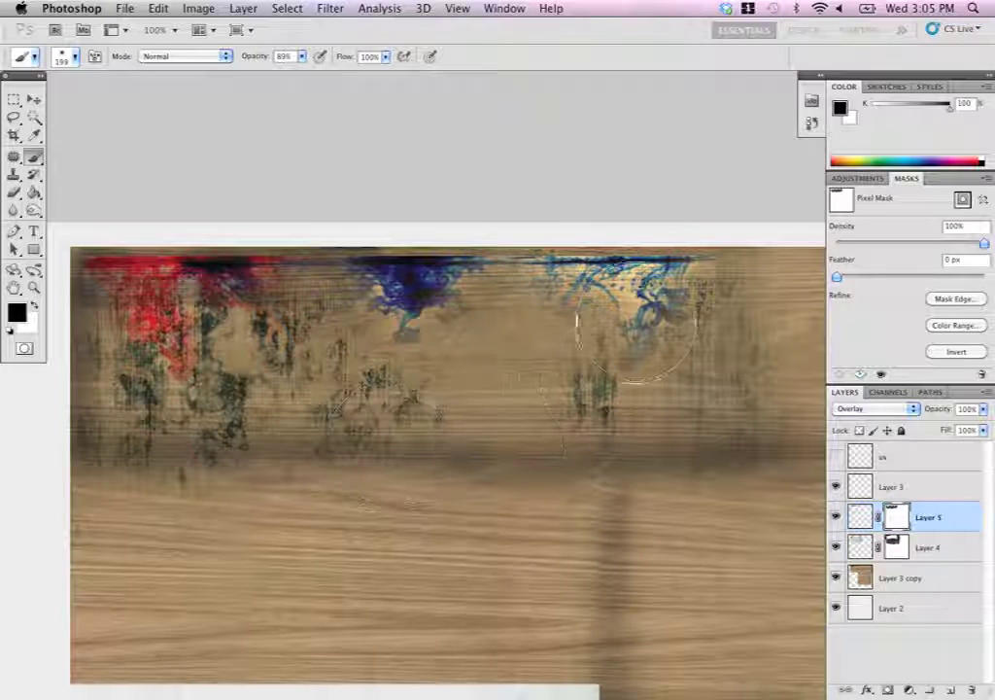
# - Restore the rightmost blue ink drip and its upper edge by painting white on the mask with a 60 px brush
pyautogui.press('x')
pyautogui.rightClick(657, 338)
pyautogui.click(632, 345)
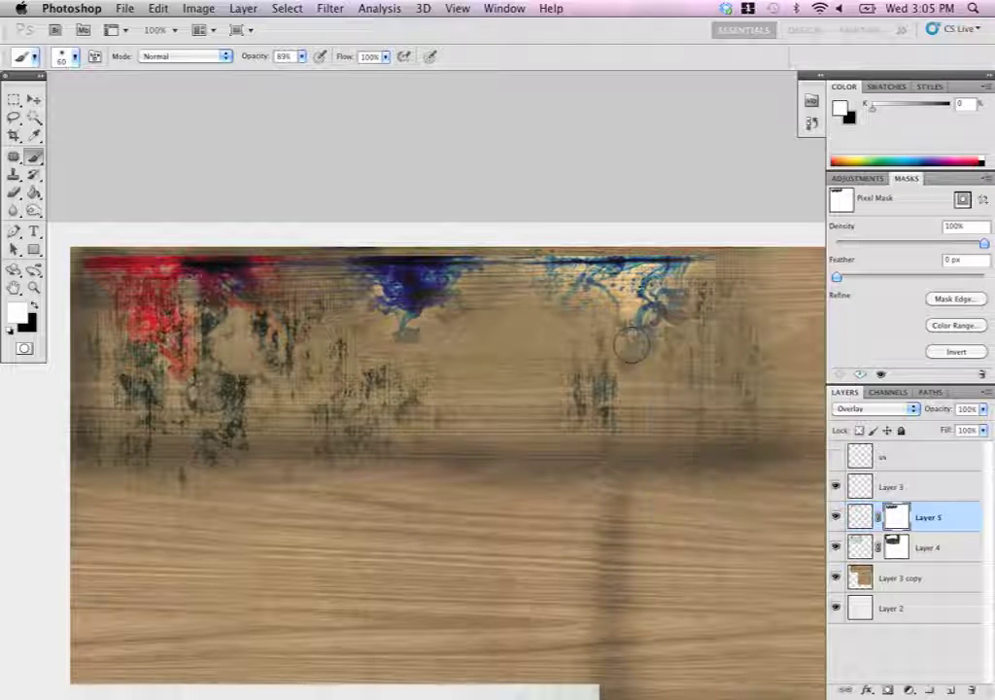
pyautogui.moveTo(662, 291); pyautogui.dragTo(526, 237)
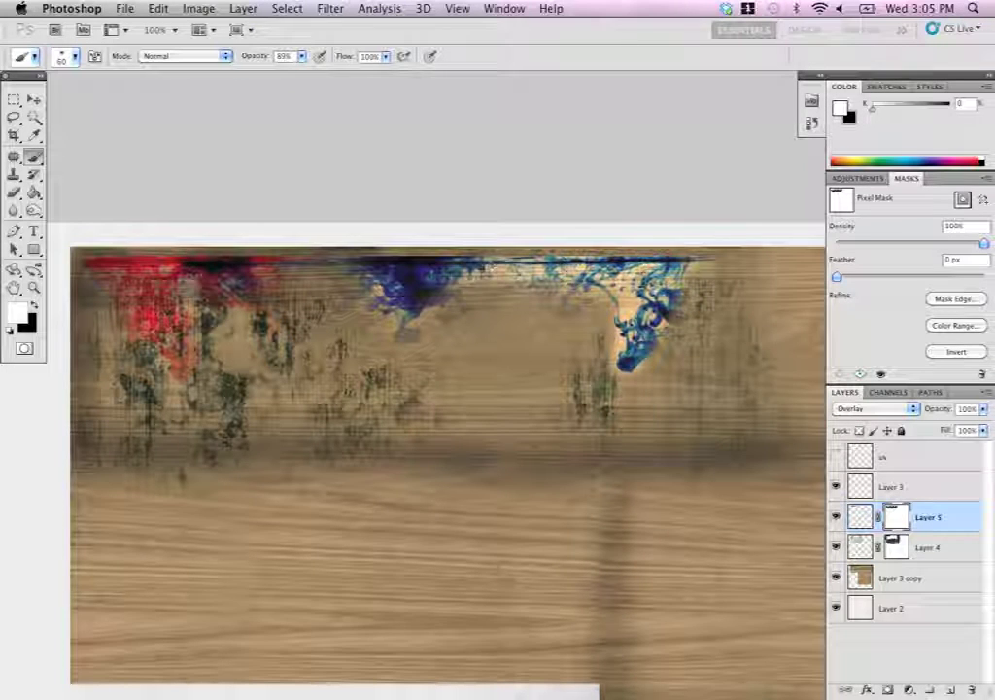
# - Mask out the bright areas around the blue drip with black, and shift the ink layer up and left to the texture's corner
pyautogui.press('x')
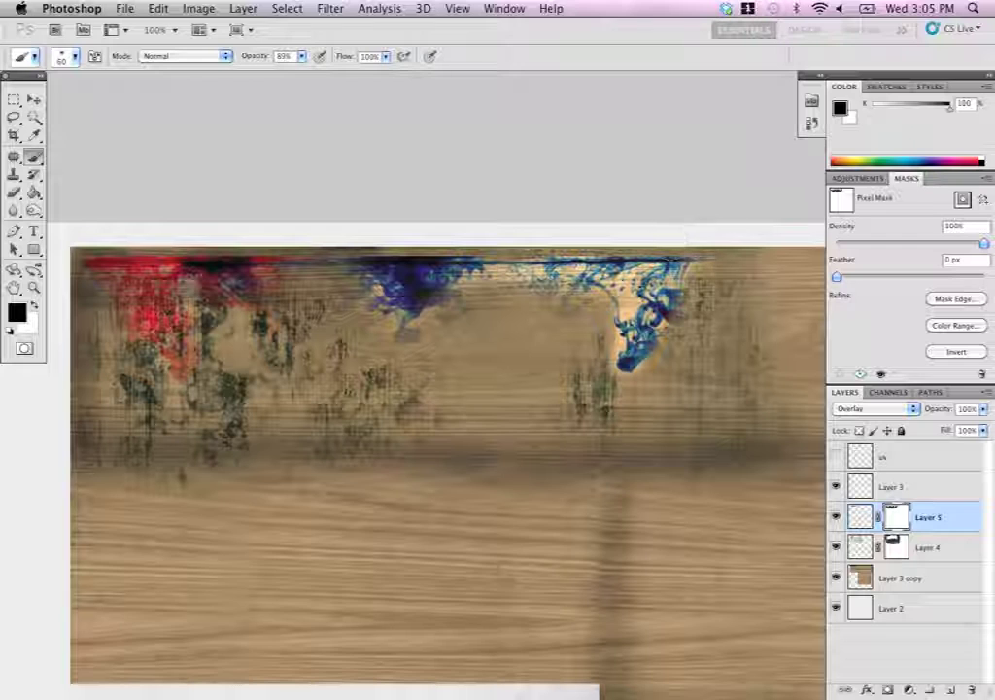
pyautogui.moveTo(604, 352); pyautogui.dragTo(503, 293)
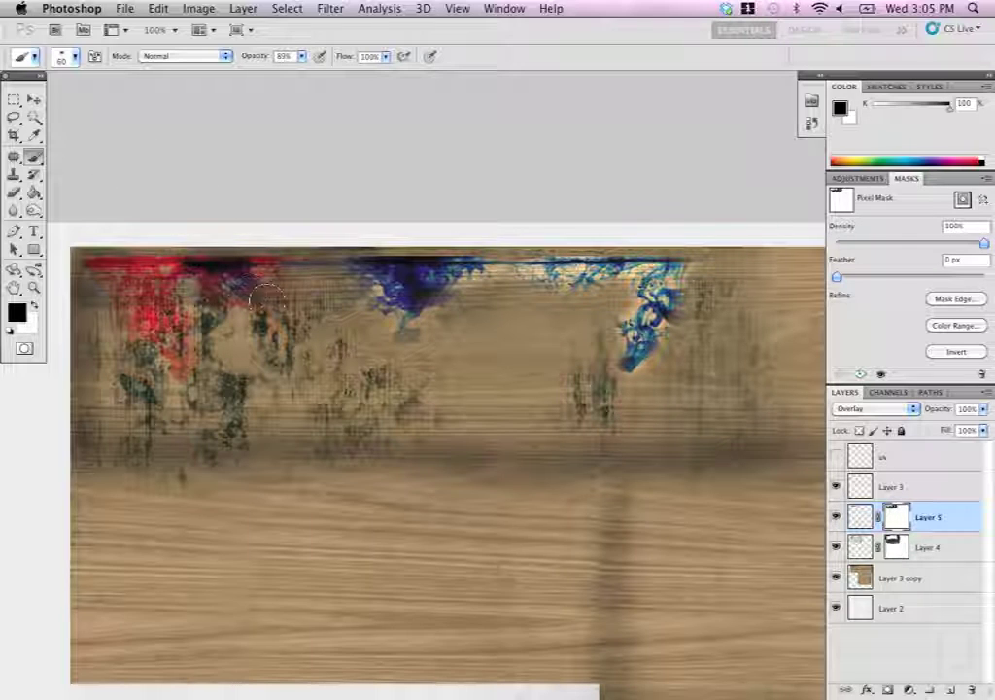
pyautogui.press('v')
pyautogui.moveTo(277, 277)
pyautogui.mouseDown()
pyautogui.moveTo(268, 263)
pyautogui.moveTo(261, 269)
pyautogui.mouseUp()
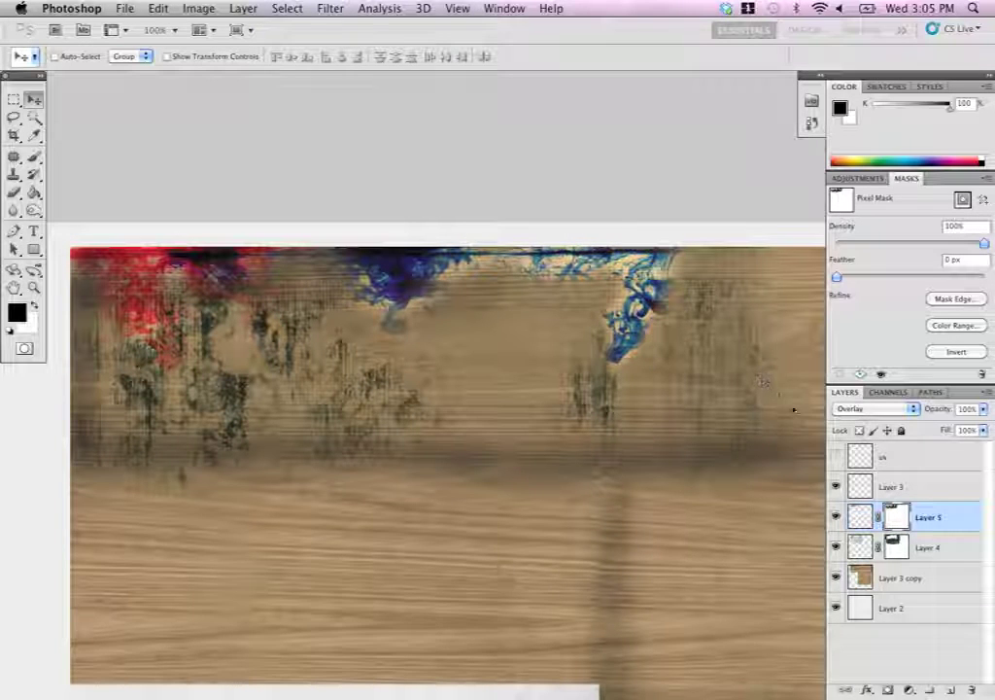
# - Save the image as a JPEG over Tray_texture_01.jpg with quality 10 and Baseline Optimized
pyautogui.click(126, 8)
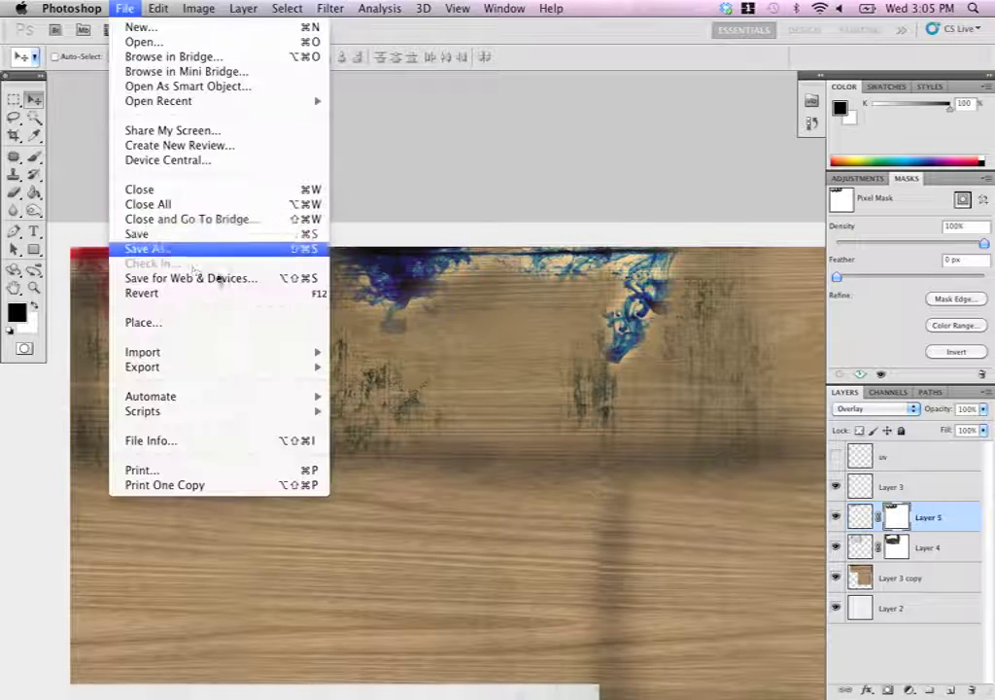
pyautogui.click(200, 251)
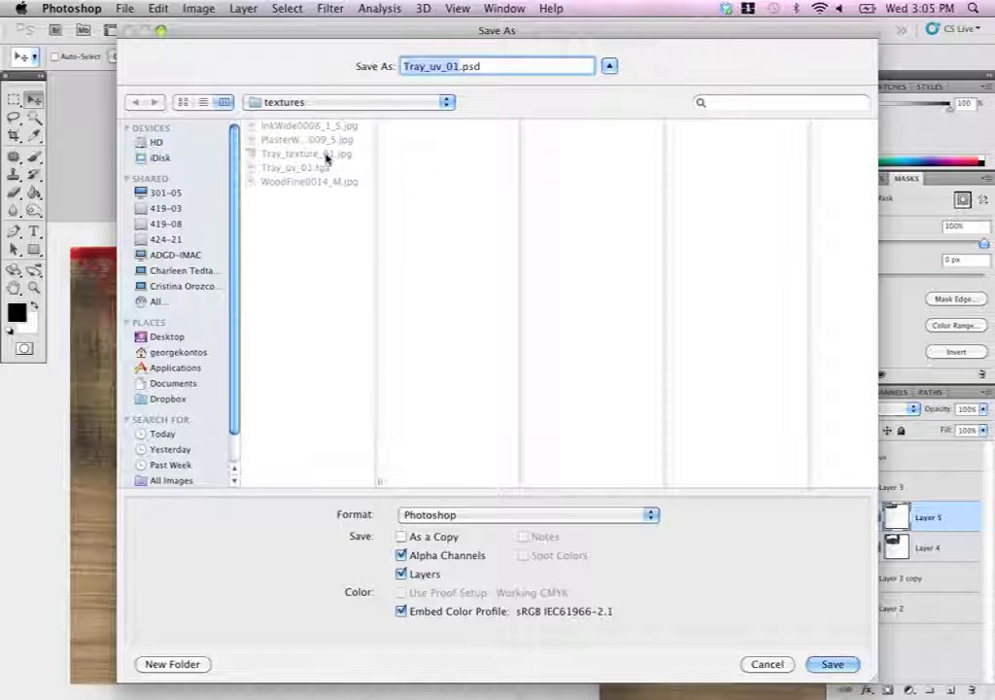
pyautogui.click(605, 514)
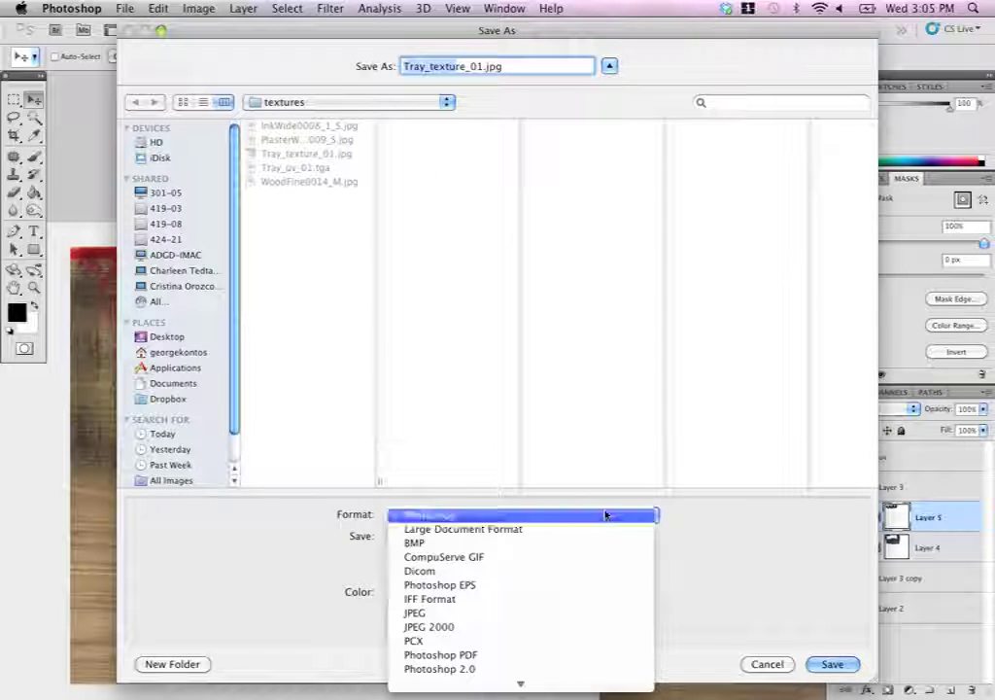
pyautogui.click(560, 618)
pyautogui.click(831, 663)
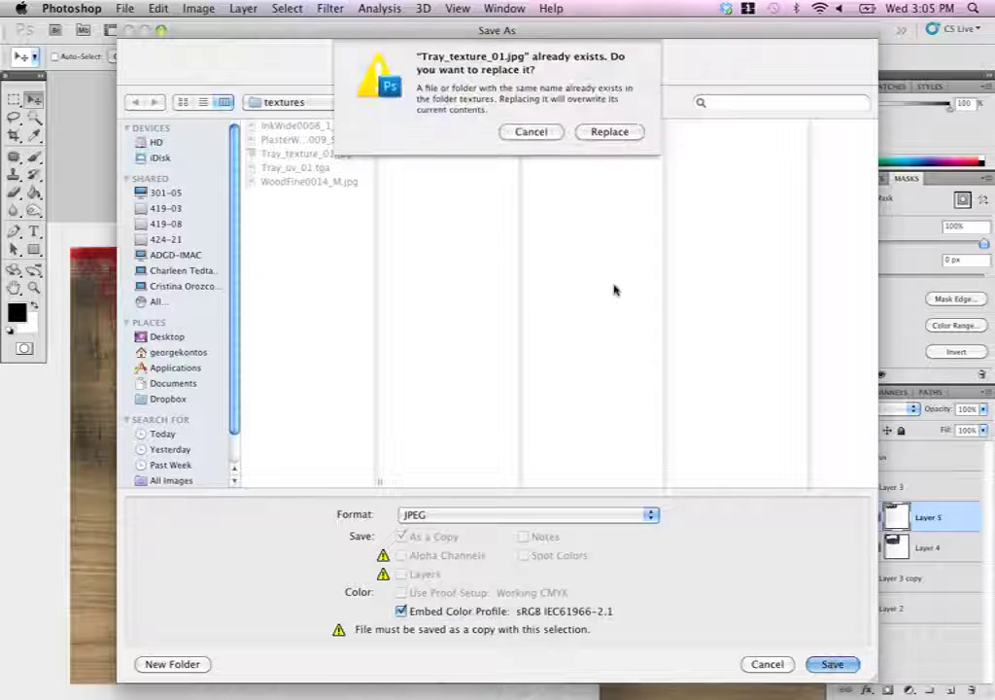
pyautogui.click(609, 133)
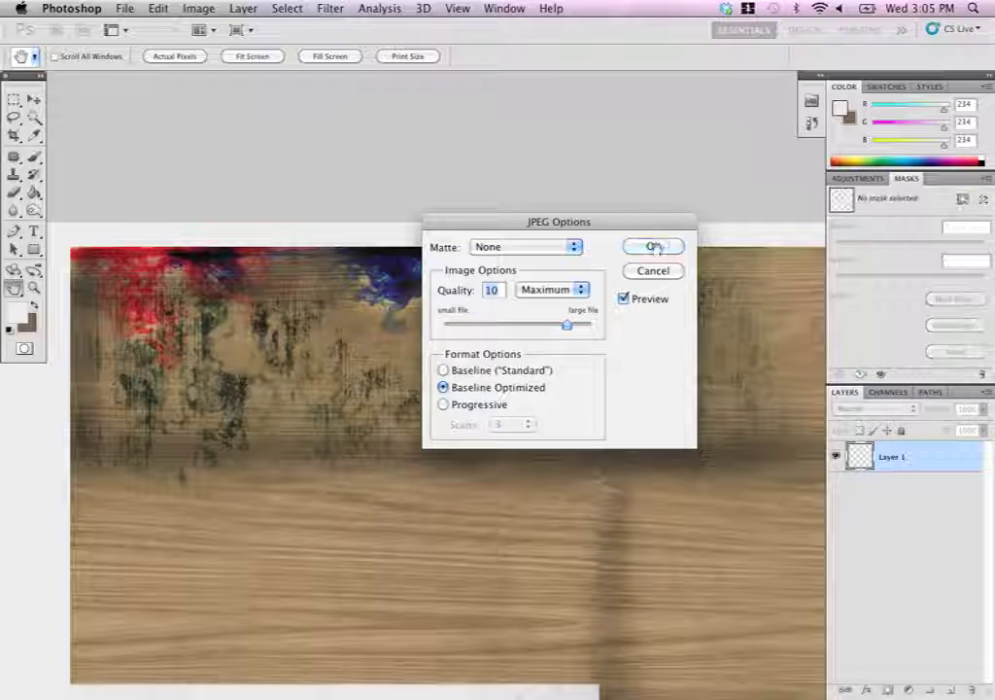
pyautogui.click(653, 247)
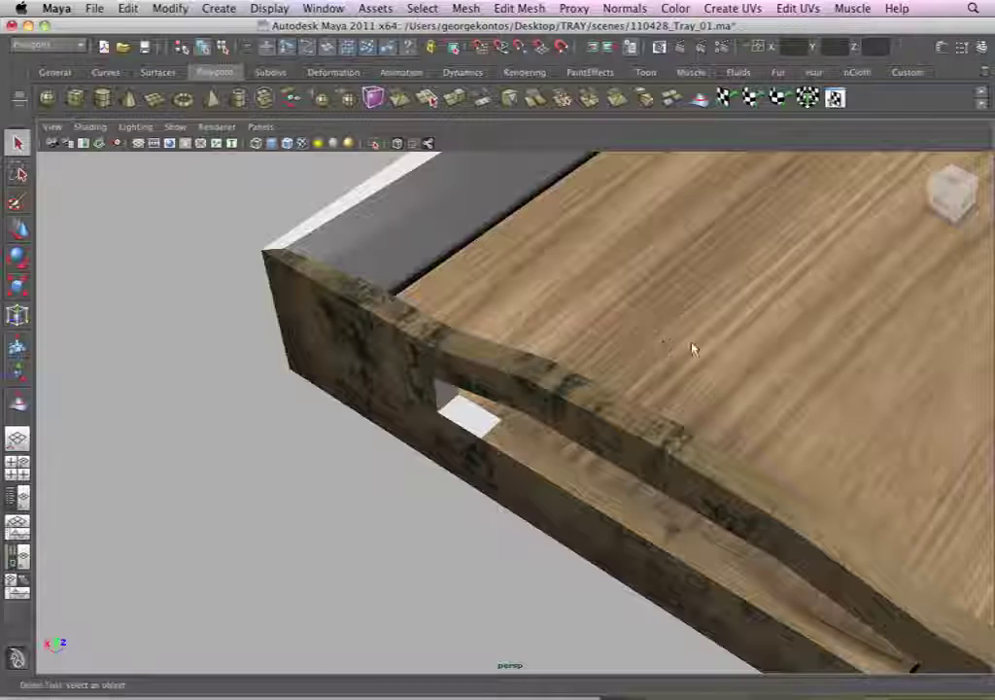
# - Switch to Maya, select the tray, and reload Tray_texture_01.jpg in the file texture of its blinn1 color
pyautogui.moveTo(693, 349); pyautogui.dragTo(500, 351)
pyautogui.click(737, 401)
pyautogui.hotkey('ctrl', 'a')
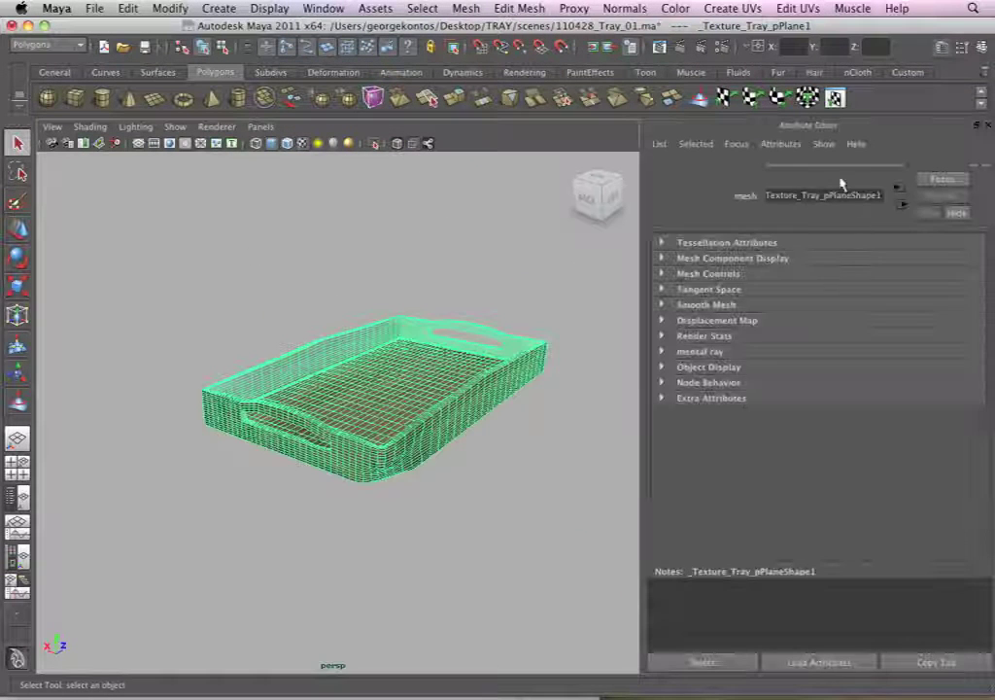
pyautogui.click(986, 172)
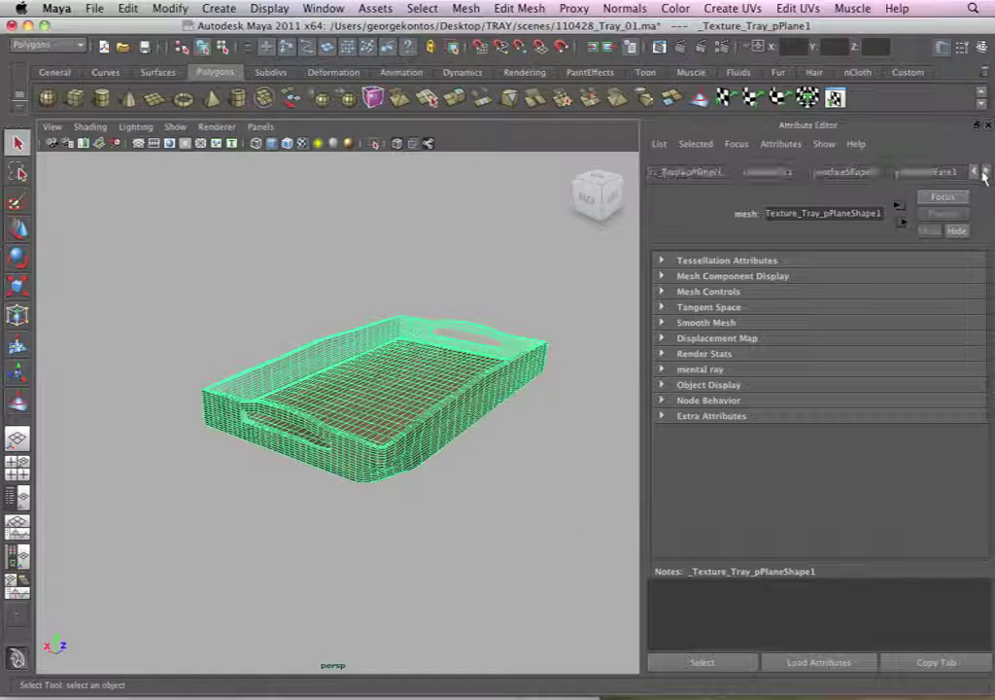
pyautogui.click(957, 172)
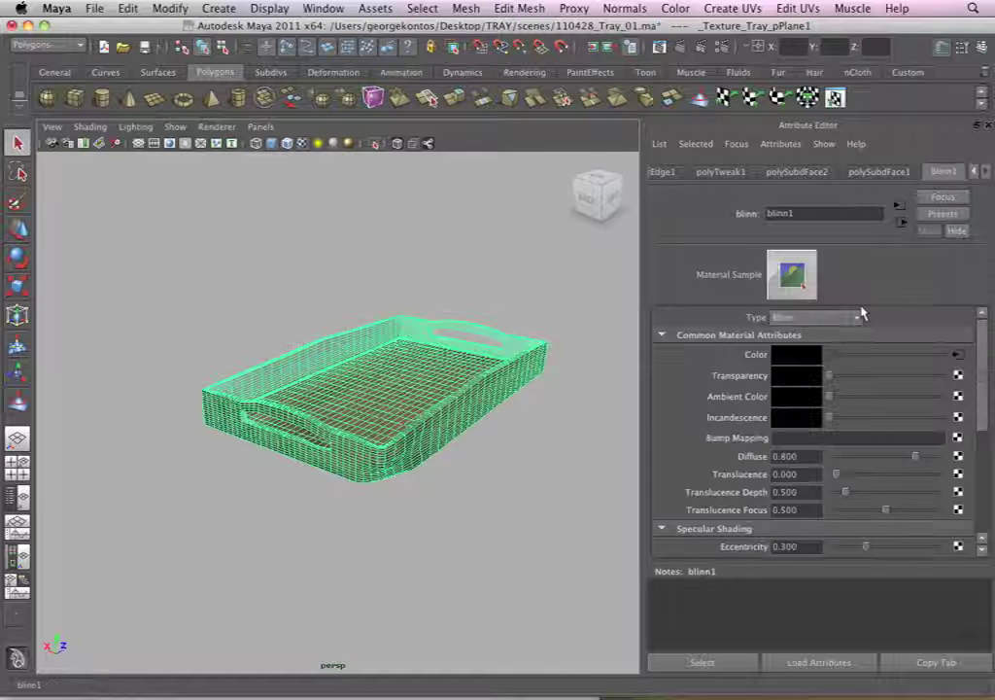
pyautogui.click(962, 357)
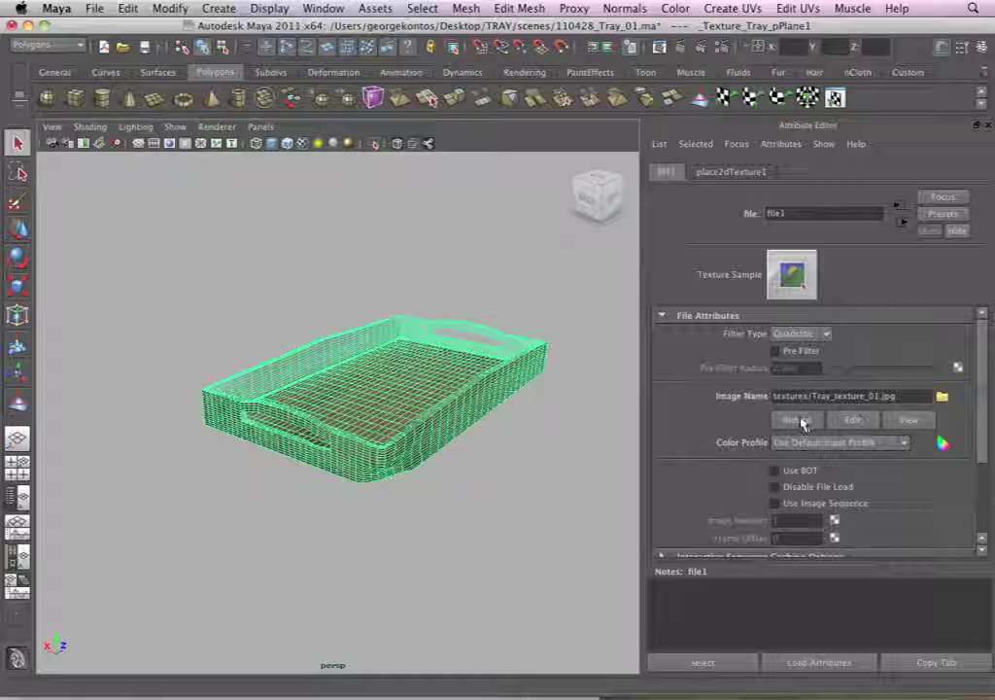
# - Examine the ink stains on the inner side of the tray near its handle, with and without the selection
pyautogui.moveTo(328, 526); pyautogui.dragTo(393, 493)
pyautogui.click(275, 549)
pyautogui.moveTo(273, 498); pyautogui.dragTo(170, 467)
pyautogui.moveTo(234, 418)
pyautogui.mouseDown()
pyautogui.moveTo(558, 441)
pyautogui.moveTo(343, 437)
pyautogui.moveTo(528, 473)
pyautogui.moveTo(411, 437)
pyautogui.moveTo(456, 446)
pyautogui.moveTo(249, 435)
pyautogui.moveTo(292, 437)
pyautogui.moveTo(394, 406)
pyautogui.moveTo(502, 429)
pyautogui.moveTo(459, 422)
pyautogui.moveTo(546, 473)
pyautogui.moveTo(418, 487)
pyautogui.moveTo(440, 403)
pyautogui.mouseUp()
pyautogui.click(249, 434)
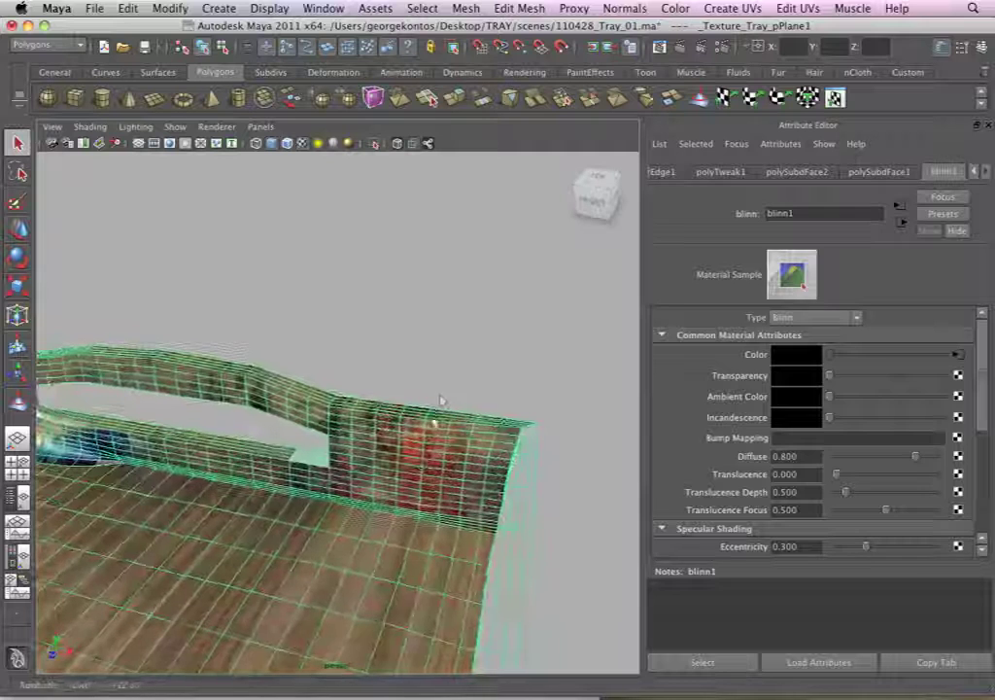
pyautogui.click(441, 395)
pyautogui.moveTo(419, 480); pyautogui.dragTo(413, 462)
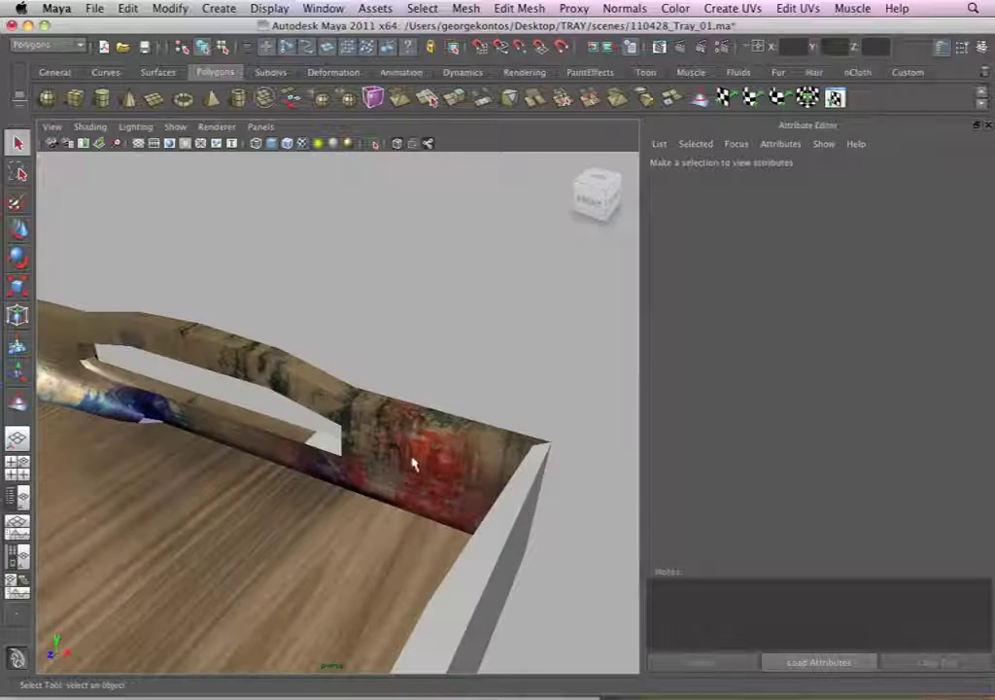
# - Switch to Photoshop and show the uv layer over the ink-stained texture to compare their positions
pyautogui.press('super+Tab')
pyautogui.rightClick(501, 350)
pyautogui.click(784, 411)
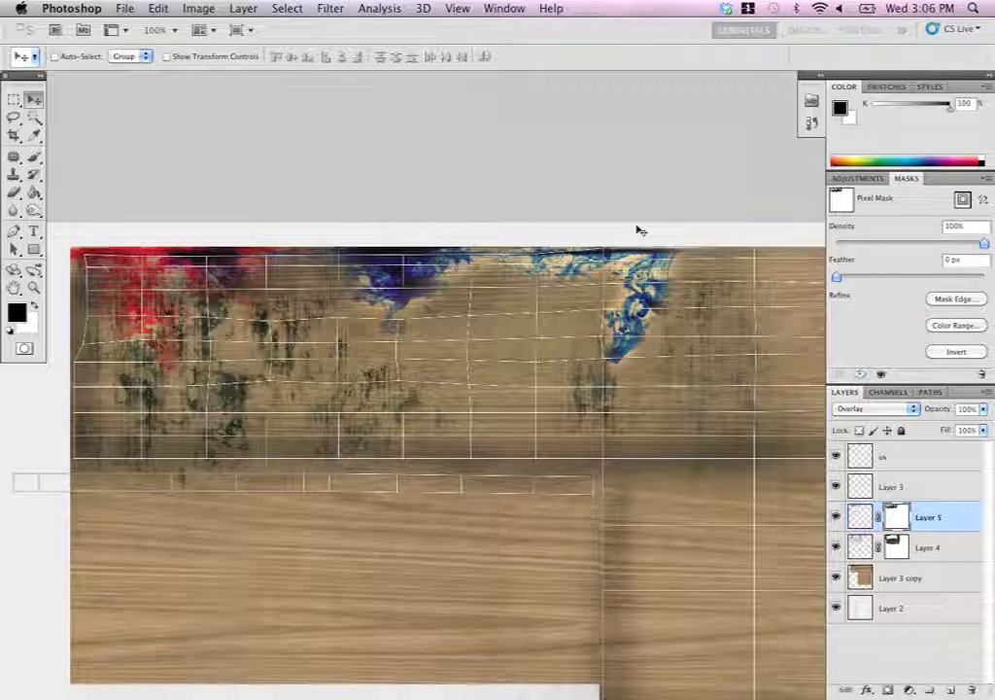
pyautogui.press('super+0')
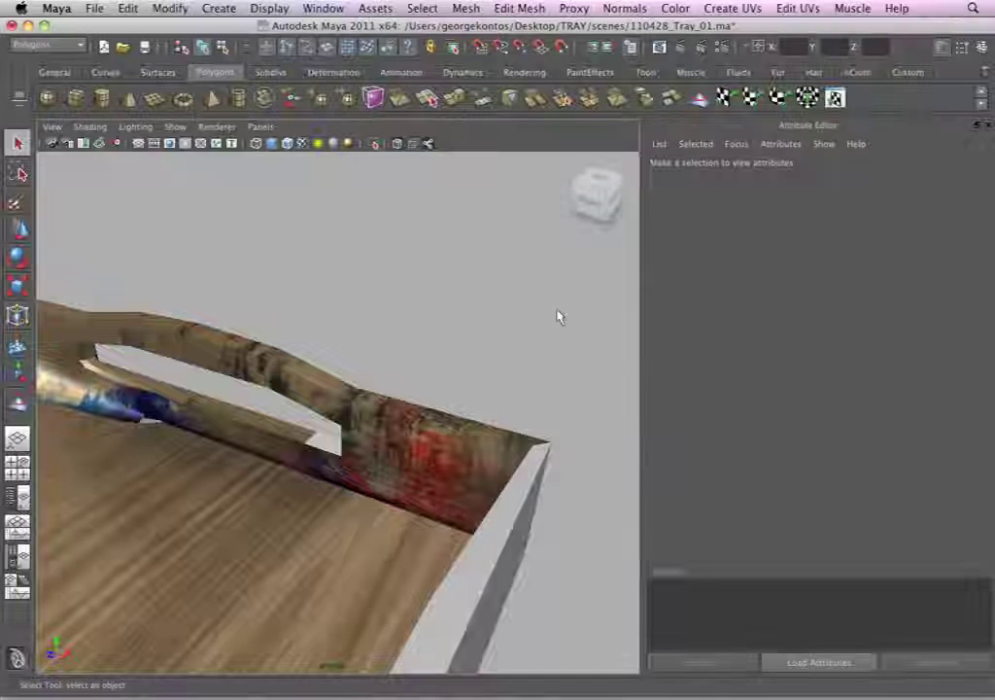
# - Return to Maya and select the tray with the outer side of its handle in view
pyautogui.moveTo(560, 316); pyautogui.dragTo(307, 500)
pyautogui.click(275, 471)
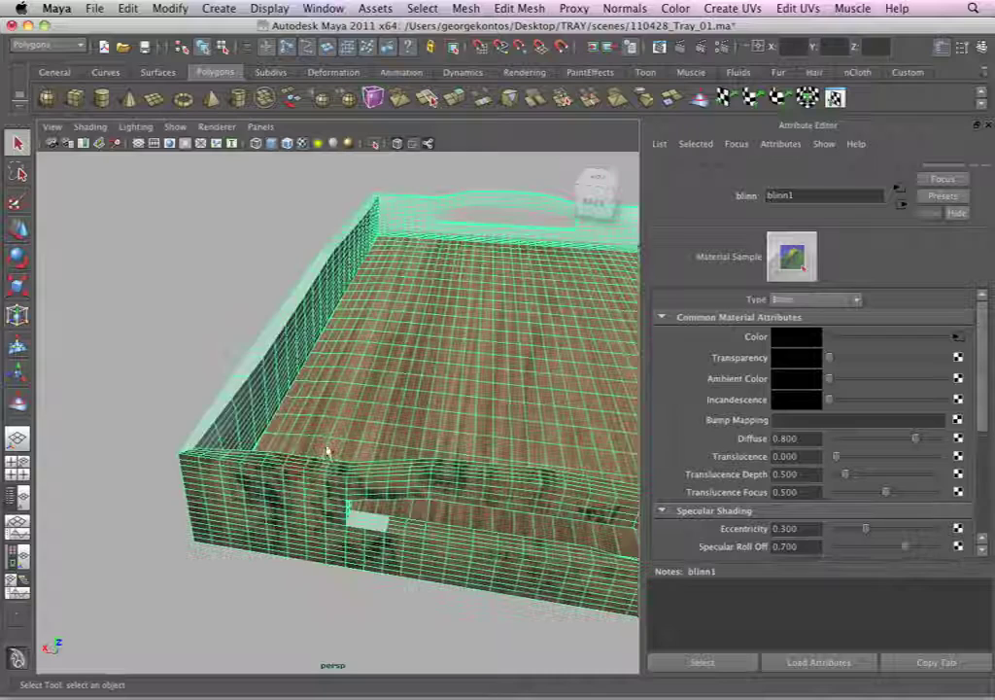